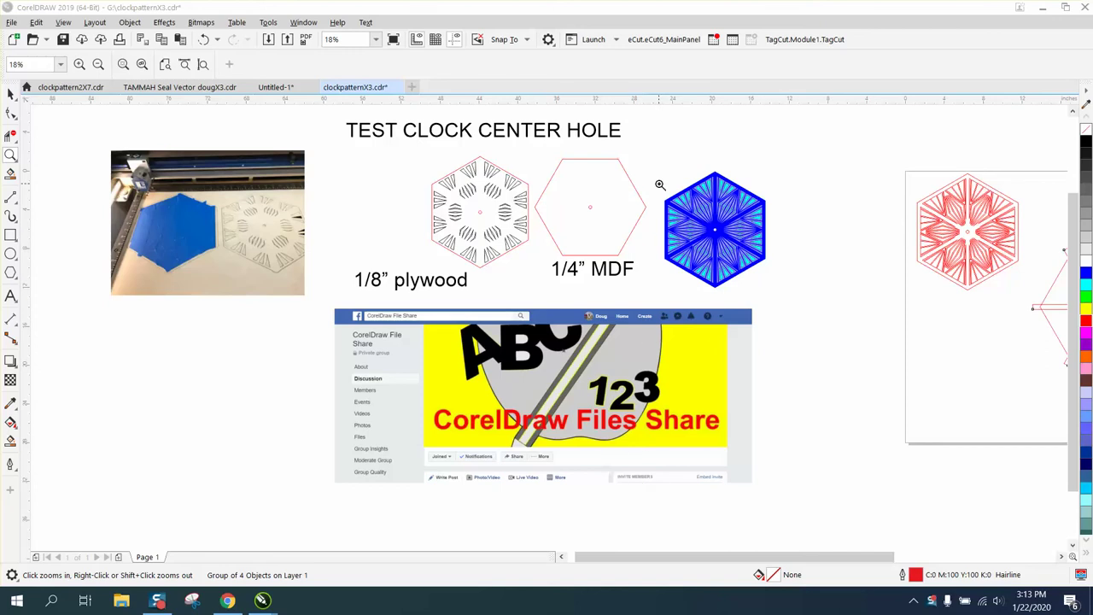
# Step: Zoom around the page to inspect the finished hexagon sample and the red hexagon guide
pyautogui.moveTo(660, 175); pyautogui.dragTo(793, 291)
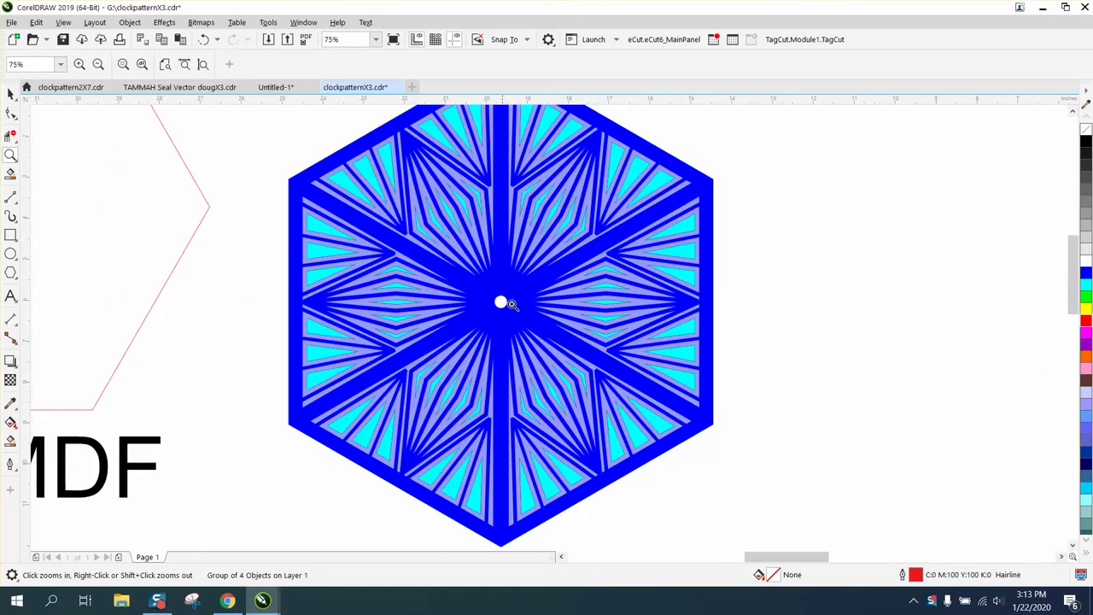
pyautogui.rightClick(475, 256)
pyautogui.rightClick(453, 265)
pyautogui.rightClick(451, 266)
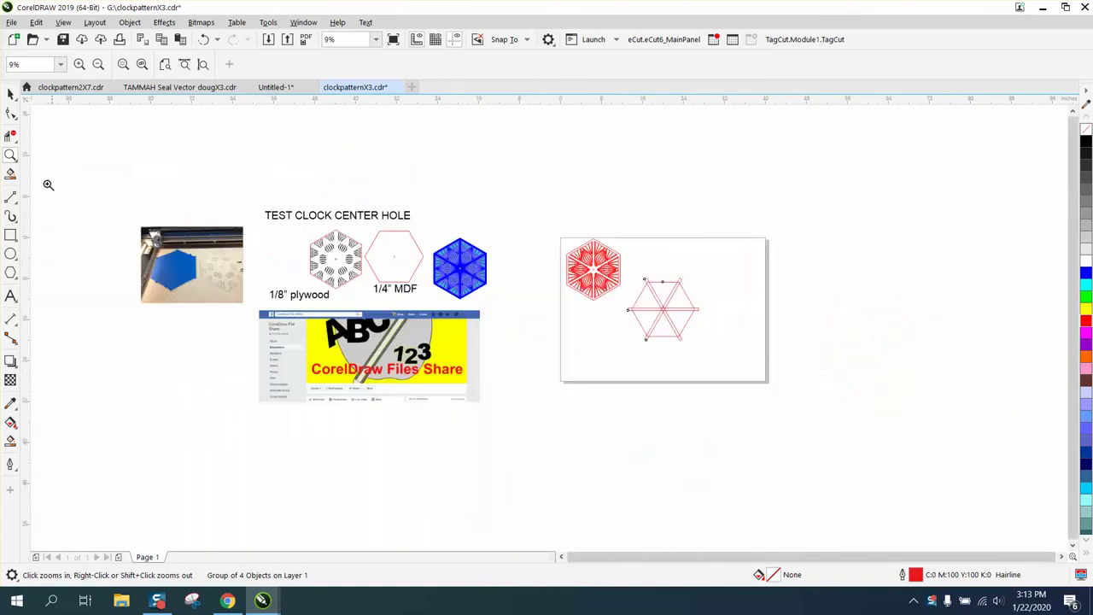
pyautogui.moveTo(613, 249); pyautogui.dragTo(751, 360)
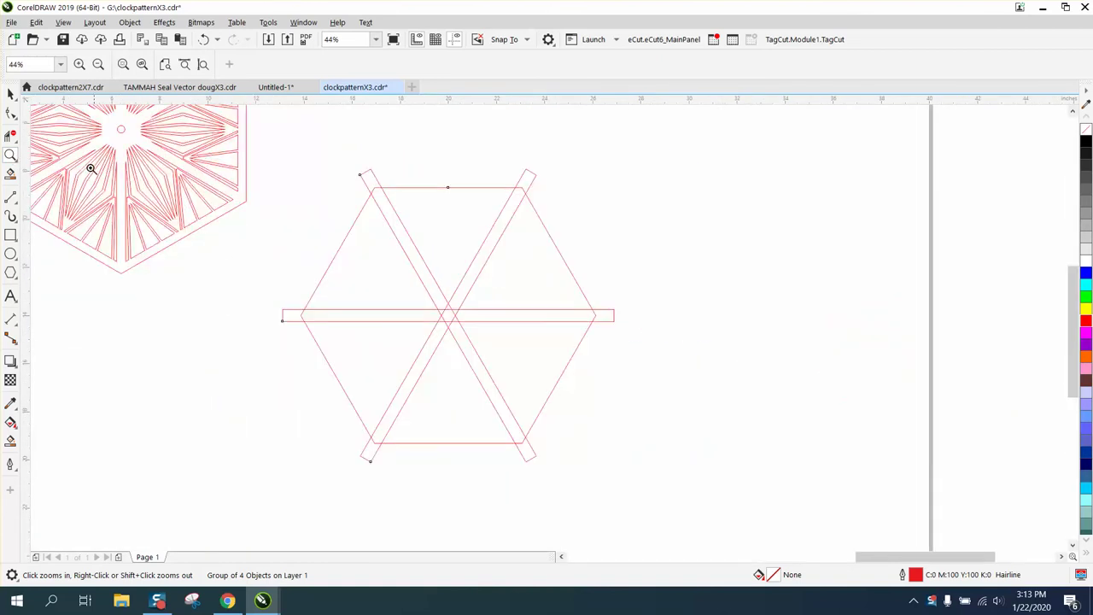
pyautogui.click(10, 94)
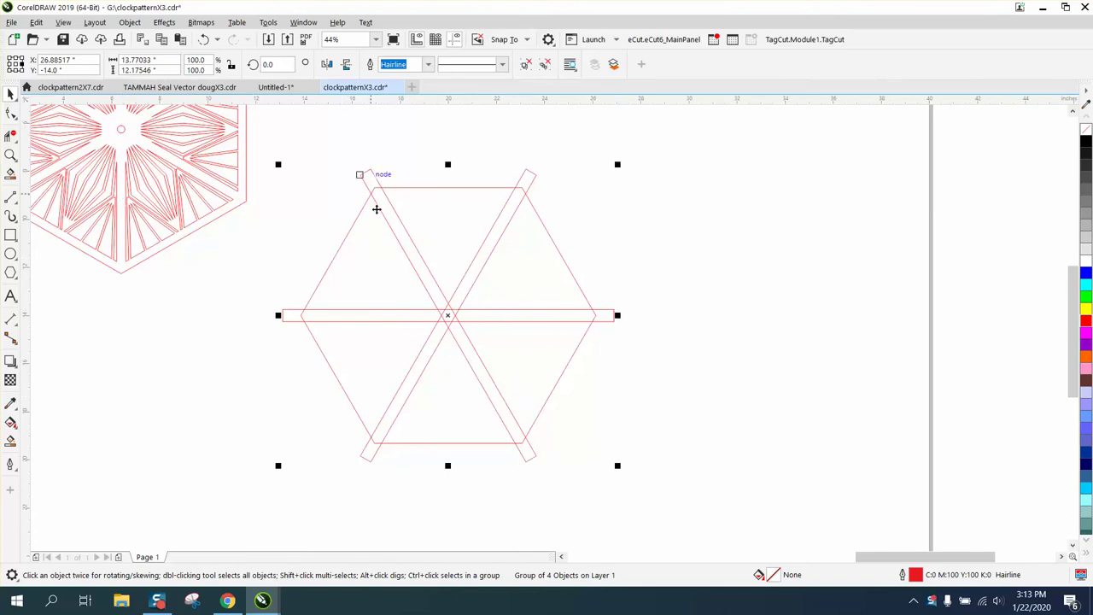
pyautogui.scroll(3, 496, 325)
pyautogui.scroll(-4, 388, 277)
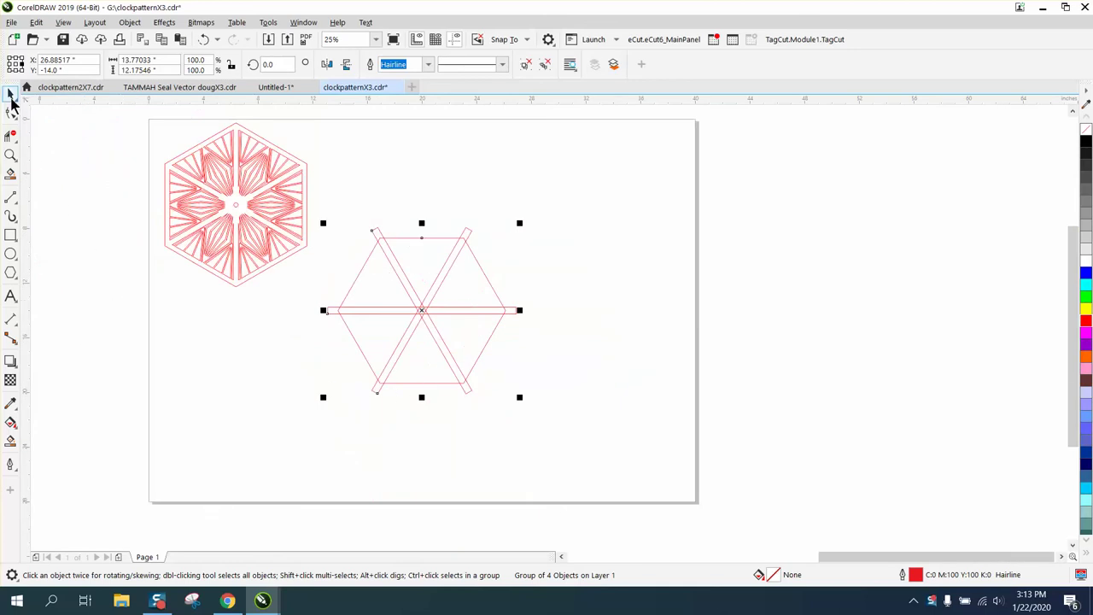
pyautogui.press('Escape')
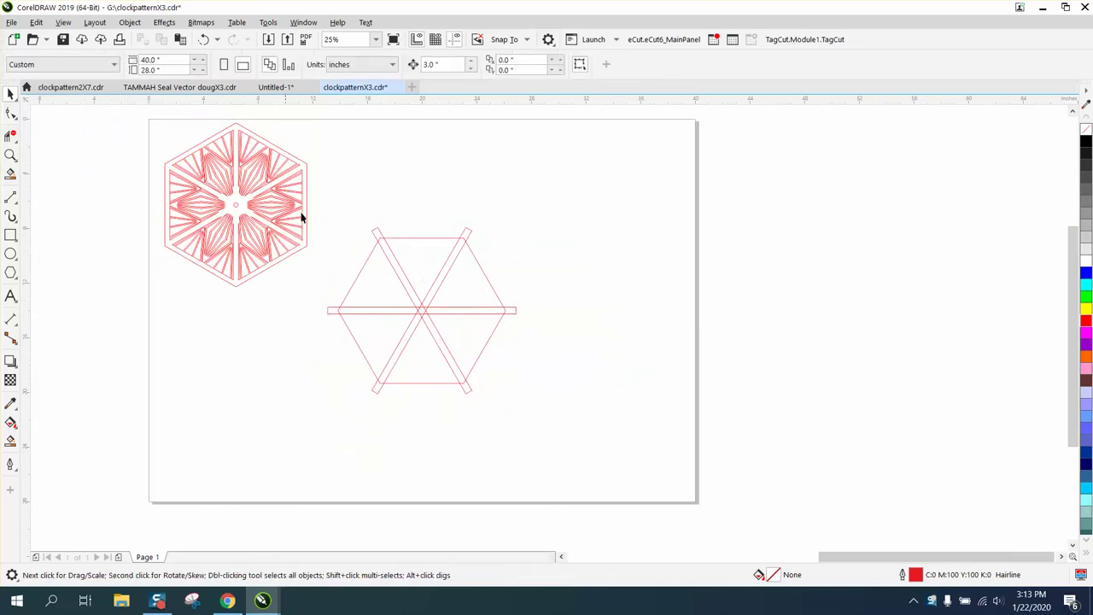
# Step: Set the nudge distance to 6", Smart Fill the guide's lower triangle and nudge it right
pyautogui.doubleClick(454, 65)
pyautogui.write('6')
pyautogui.click(11, 440)
pyautogui.click(416, 369)
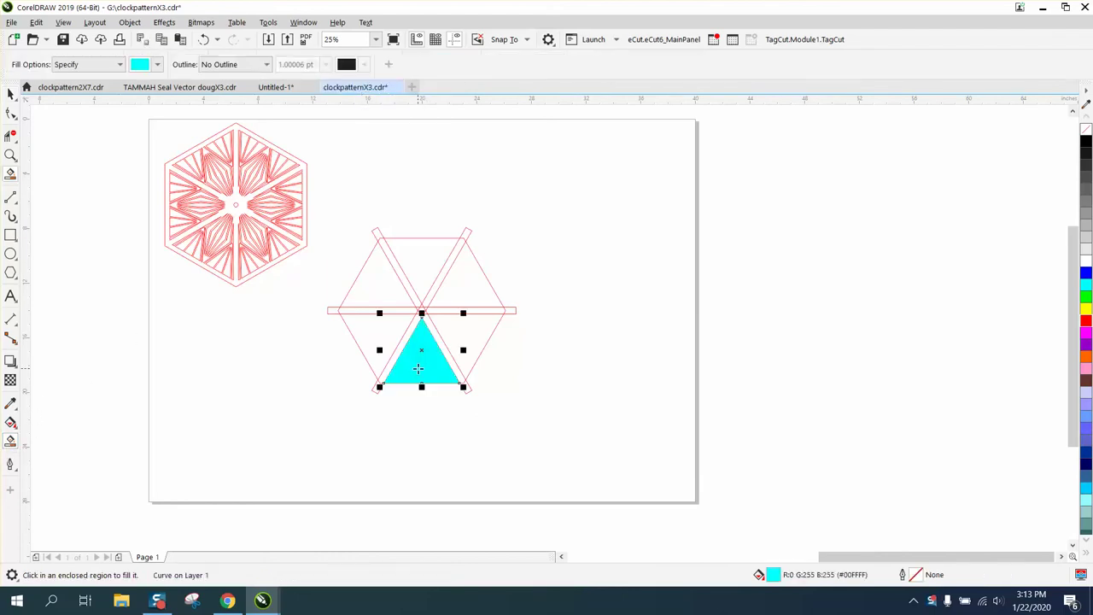
pyautogui.press('Right')
pyautogui.press('Right')
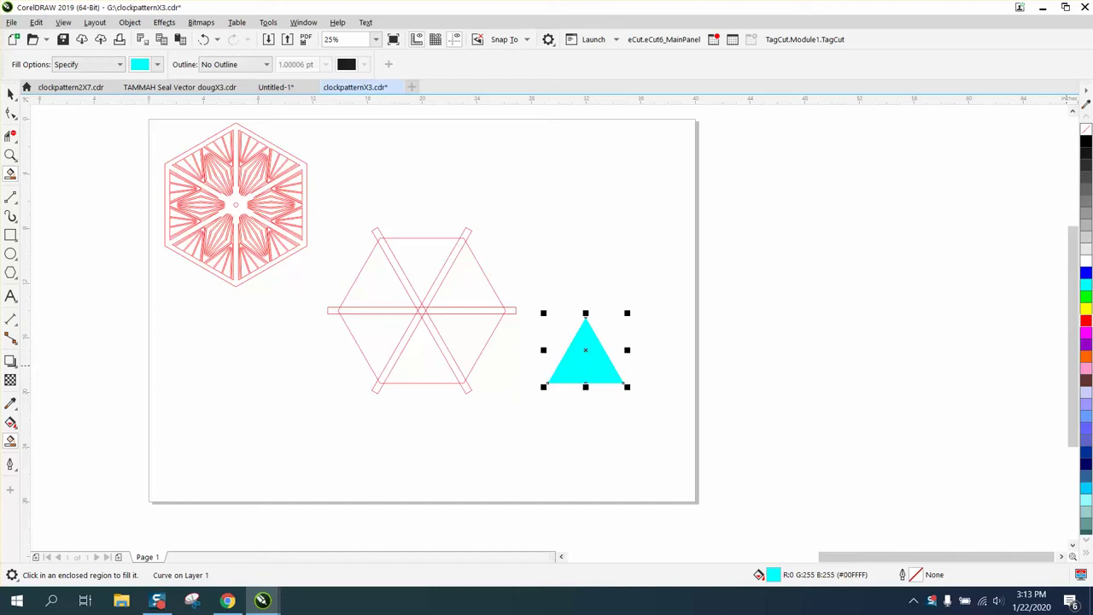
# Step: Give the new triangle no fill and a red outline, then zoom in on it
pyautogui.click(1086, 130)
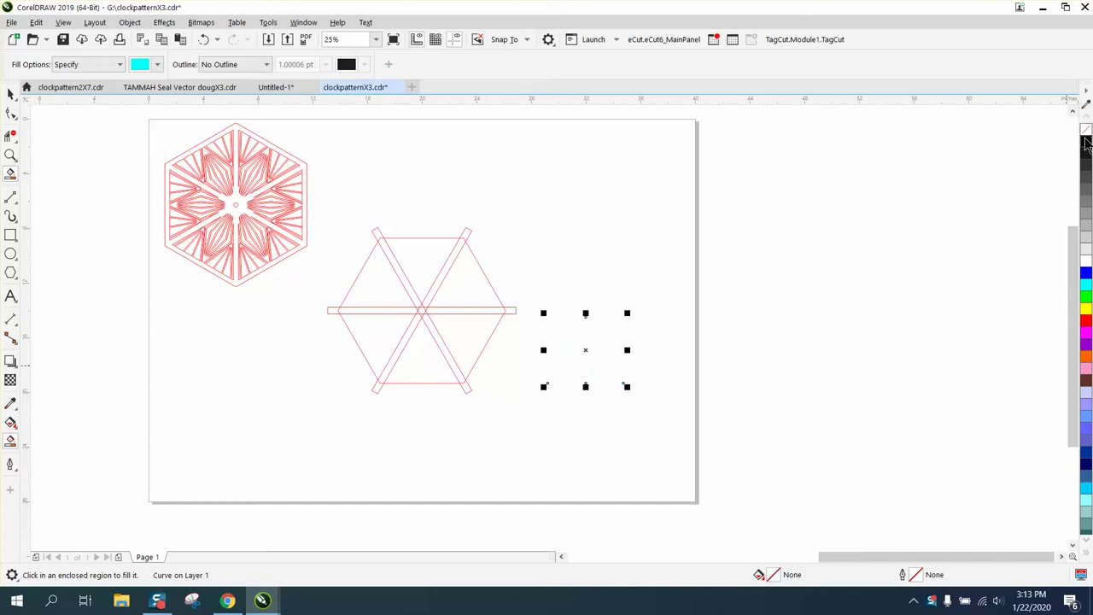
pyautogui.rightClick(1085, 322)
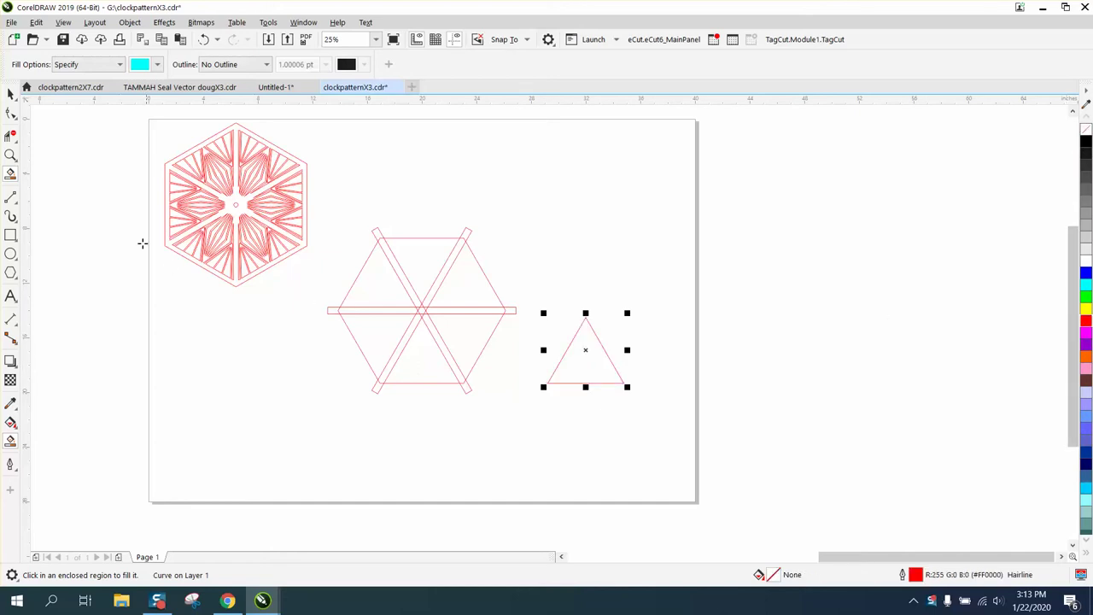
pyautogui.click(11, 155)
pyautogui.moveTo(446, 293); pyautogui.dragTo(746, 445)
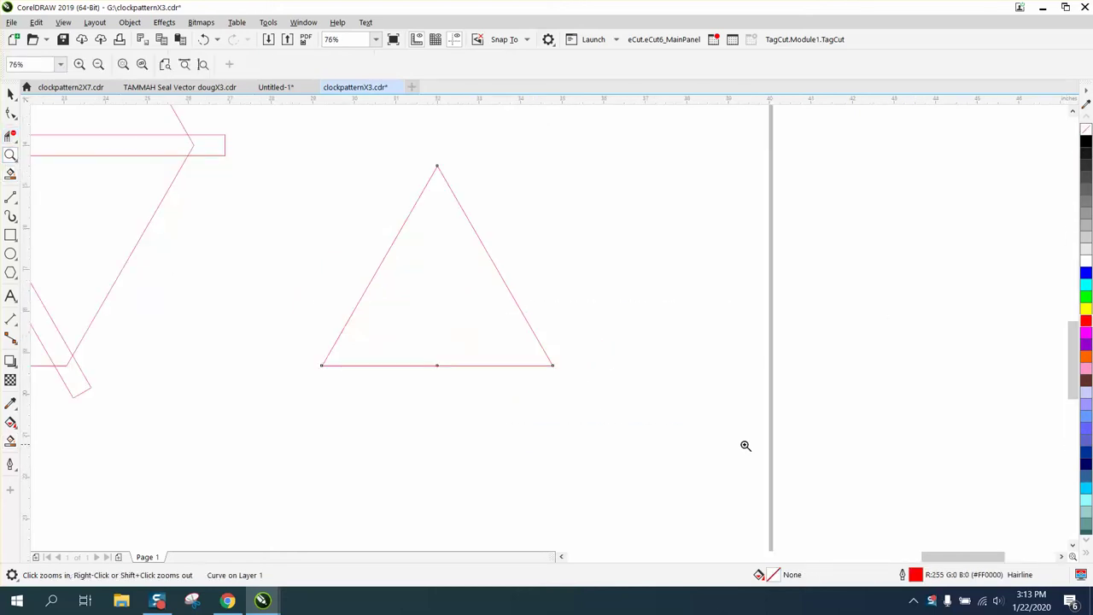
pyautogui.rightClick(532, 384)
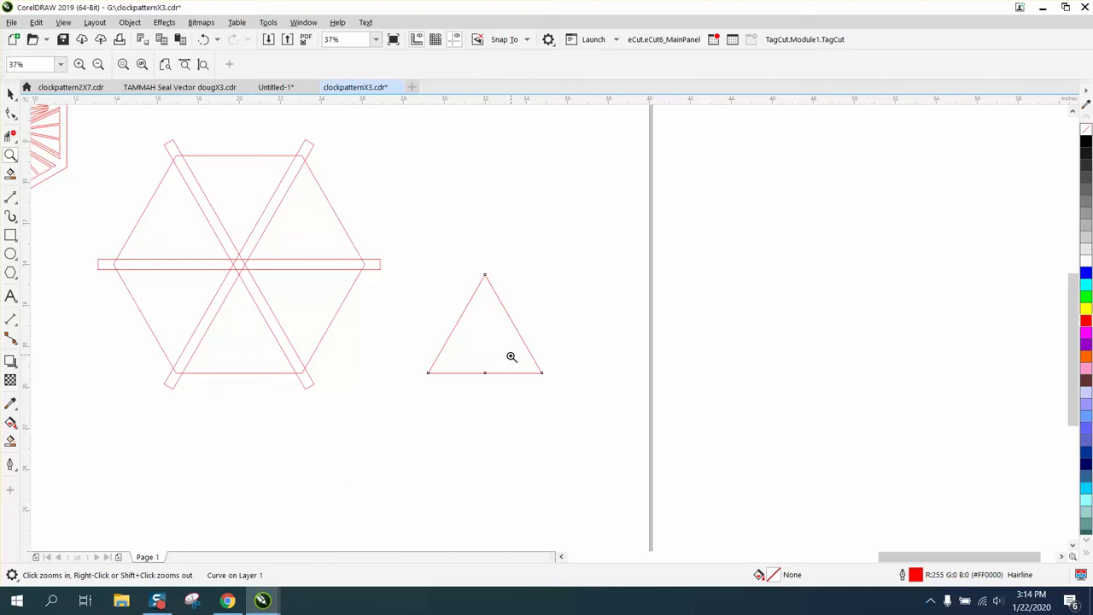
# Step: Draw a vertical 2-point line from the triangle's apex down to its base
pyautogui.click(17, 207)
pyautogui.click(59, 214)
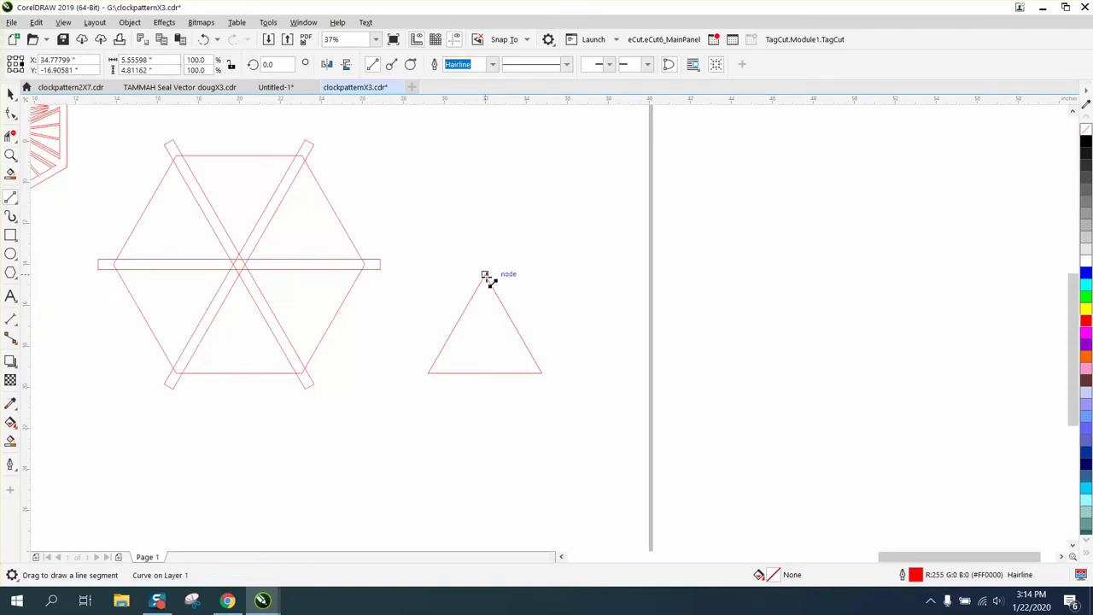
pyautogui.moveTo(485, 277); pyautogui.dragTo(489, 391)
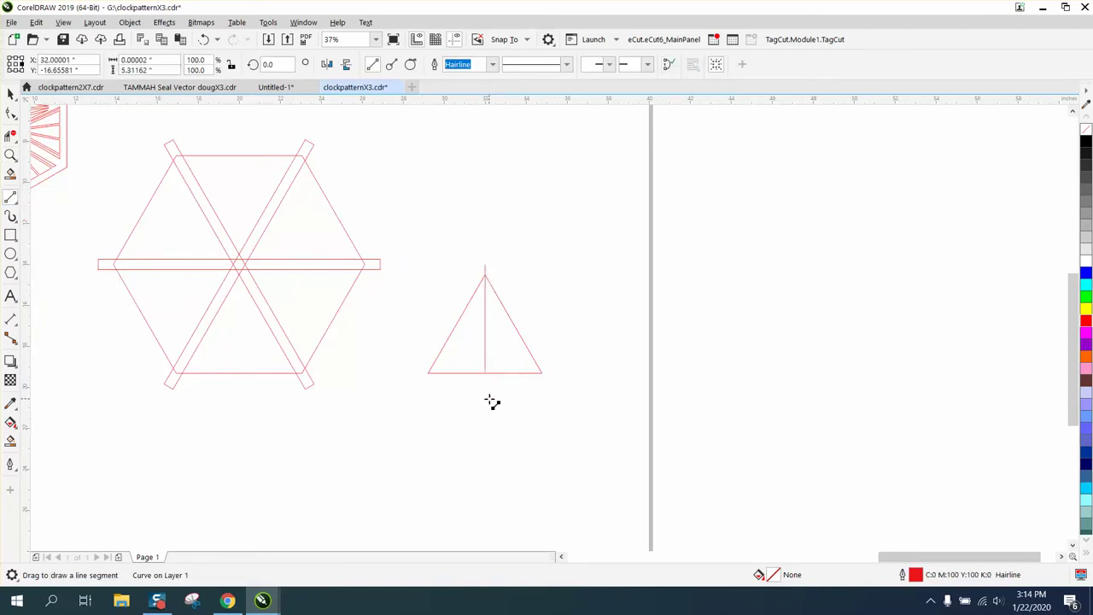
# Step: Zoom in and add a node at the vertical line's midpoint
pyautogui.click(10, 156)
pyautogui.moveTo(601, 410); pyautogui.dragTo(602, 410)
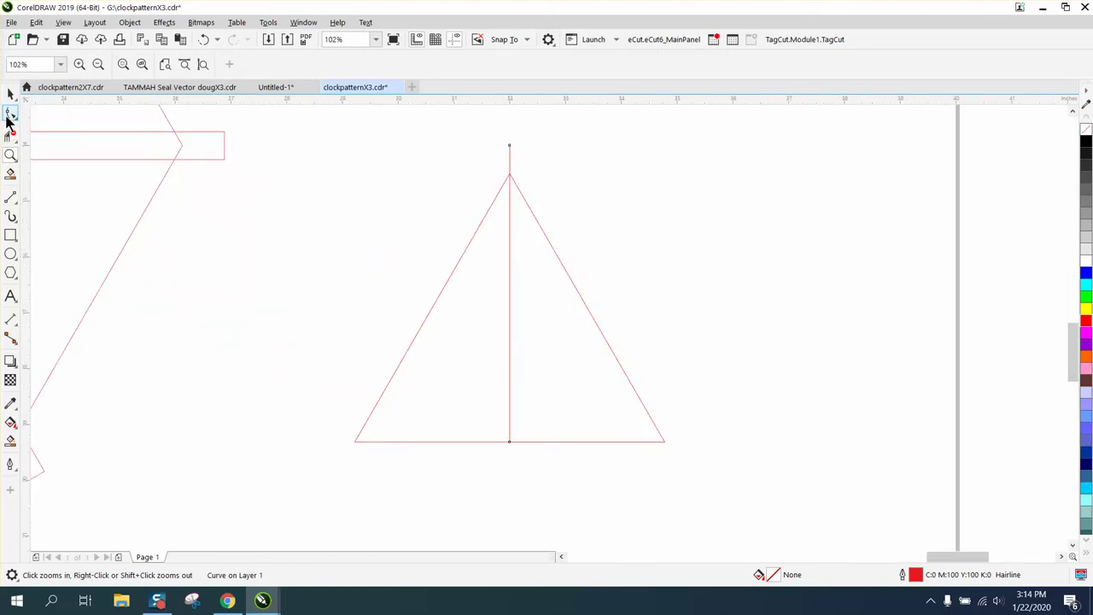
pyautogui.click(10, 113)
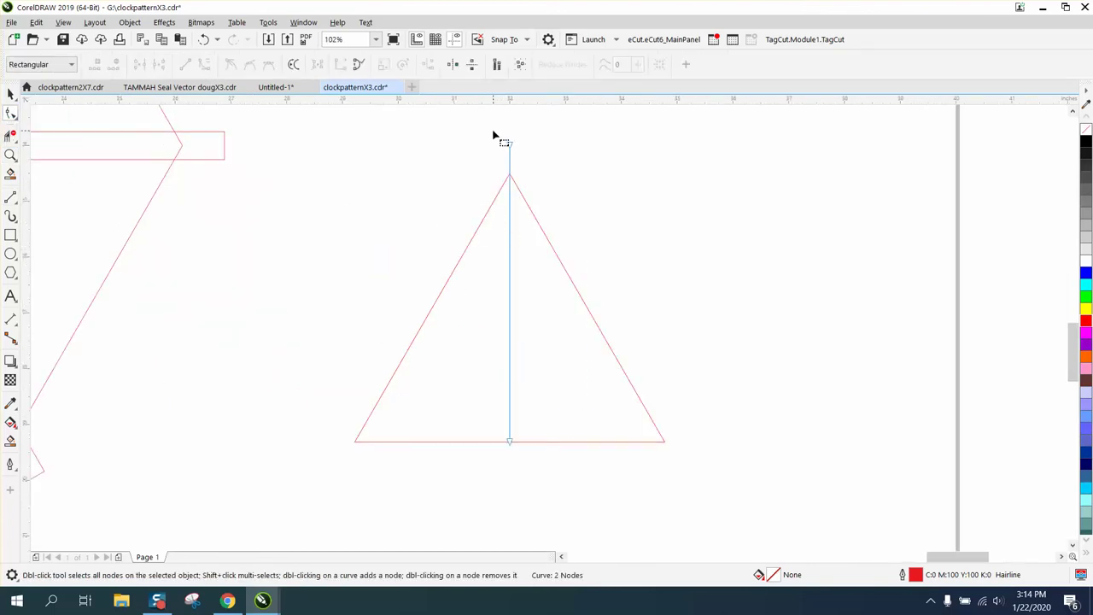
pyautogui.moveTo(493, 131); pyautogui.dragTo(556, 481)
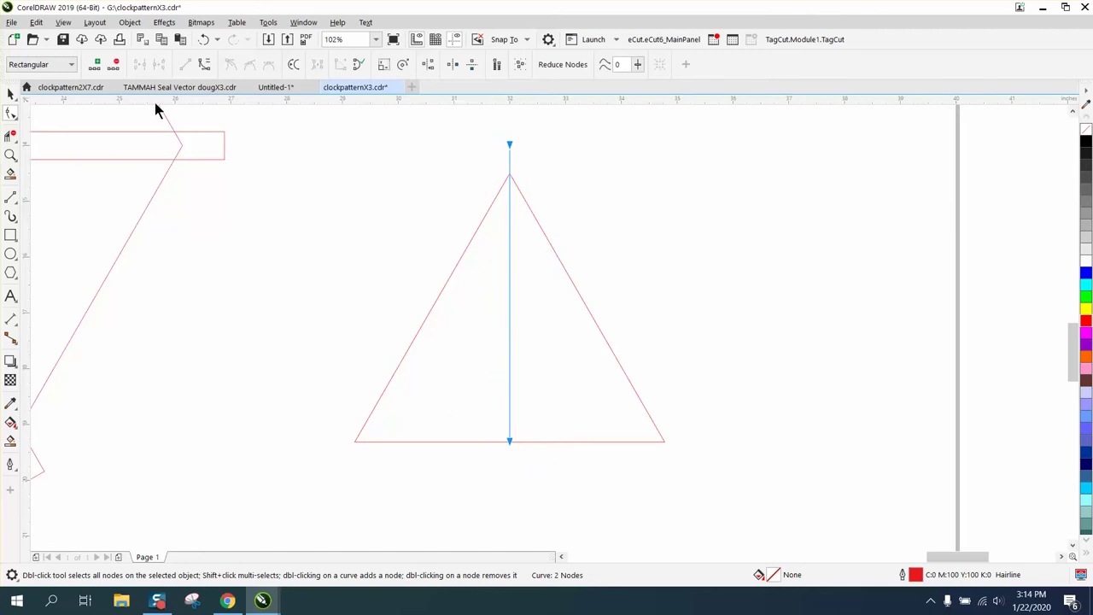
pyautogui.click(98, 66)
# Step: Change the nudge distance to 0.125"
pyautogui.click(12, 93)
pyautogui.click(369, 125)
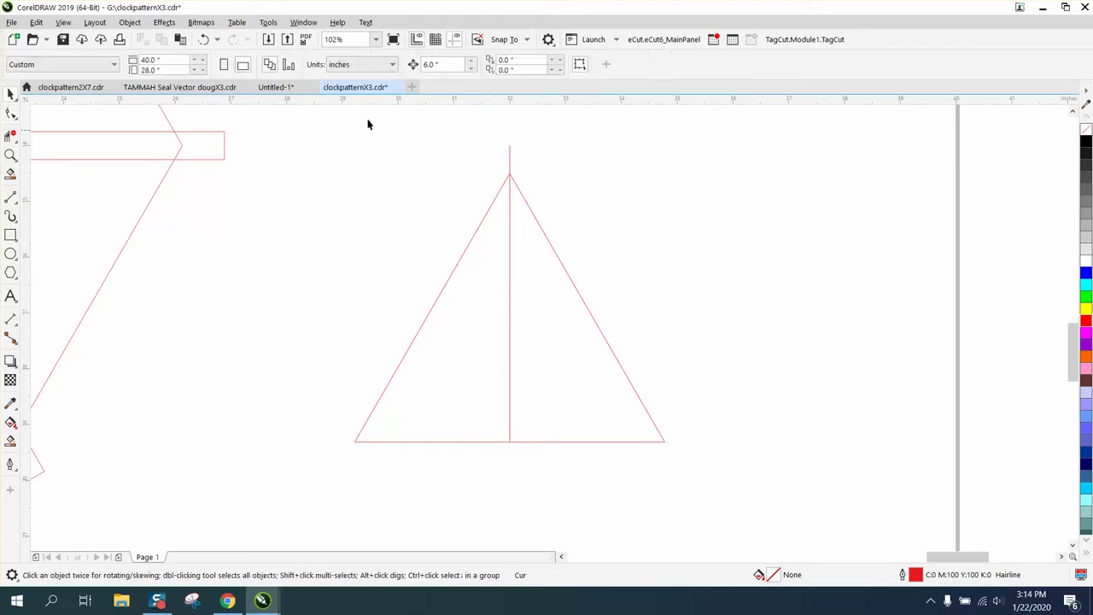
pyautogui.doubleClick(455, 67)
pyautogui.press('BackSpace')
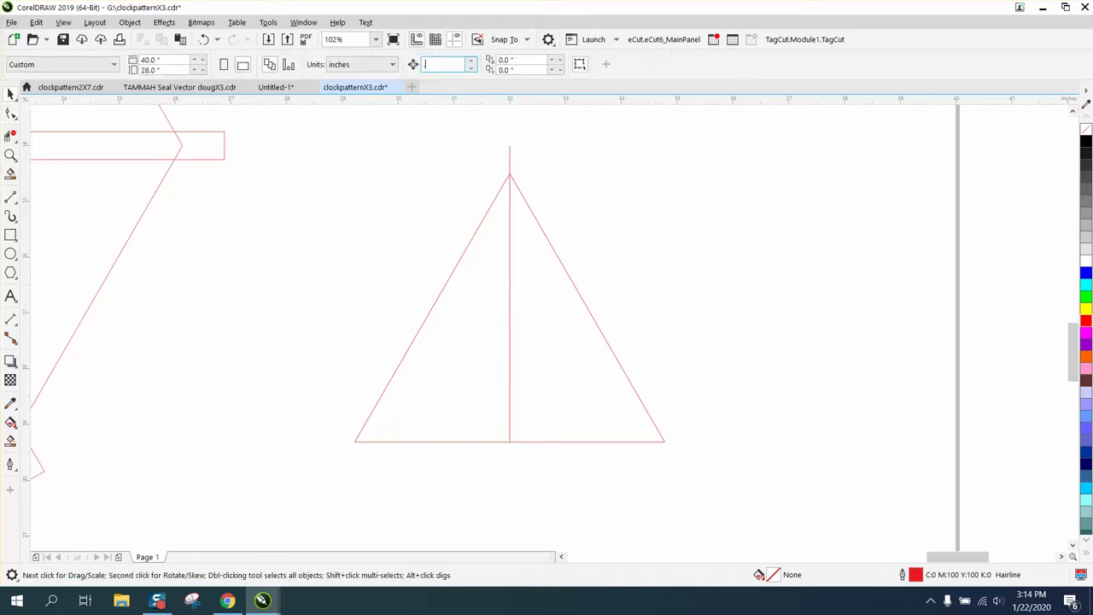
pyautogui.write('.125')
pyautogui.click(11, 113)
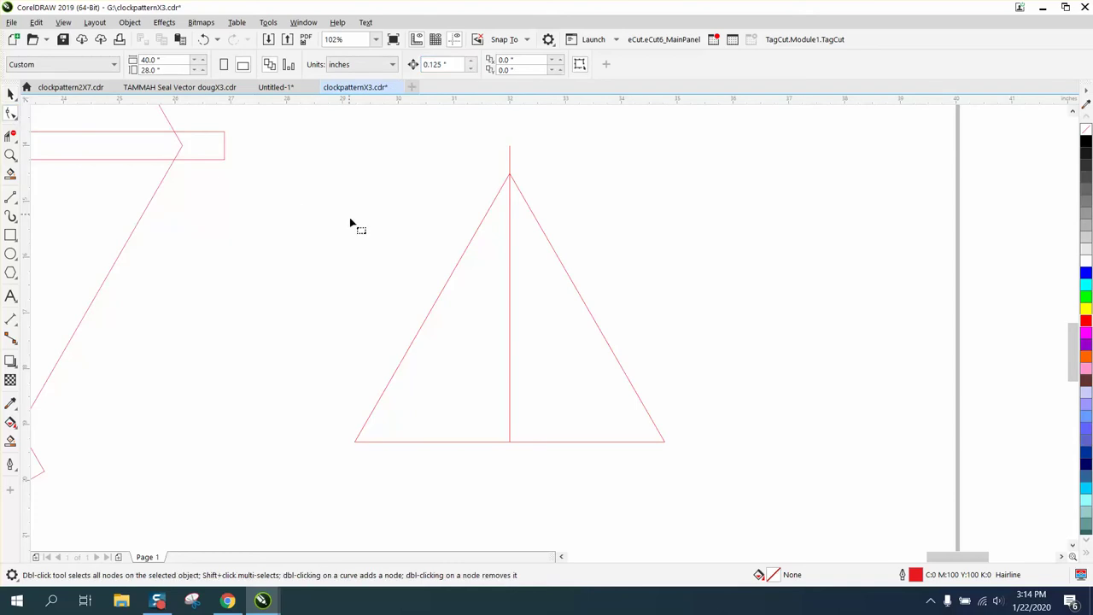
# Step: Nudge the line's middle node left and down into a chevron, then mirror it horizontally
pyautogui.click(510, 294)
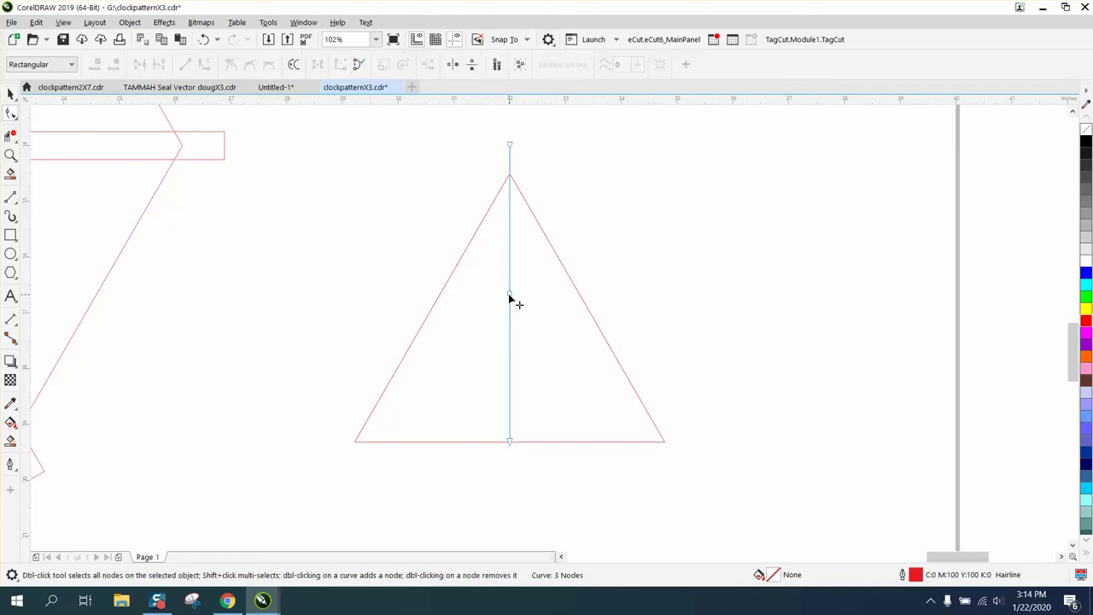
pyautogui.press('Left')
pyautogui.press('Left')
pyautogui.press('Left')
pyautogui.press('Left')
pyautogui.press('Left')
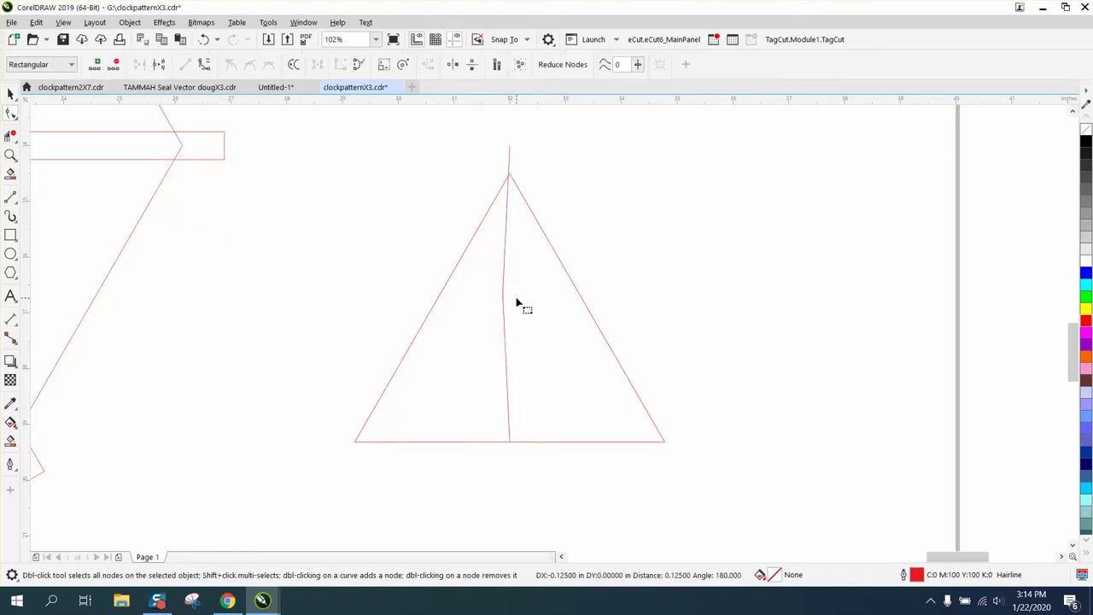
pyautogui.press('Left')
pyautogui.press('Left')
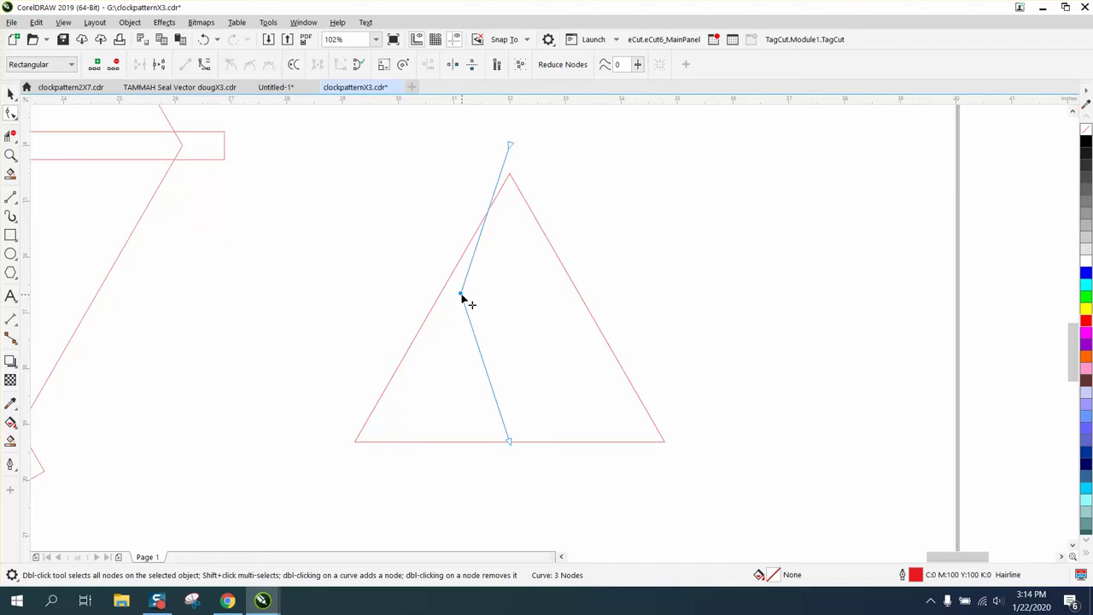
pyautogui.press('Left')
pyautogui.press('Down')
pyautogui.press('Down')
pyautogui.press('Down')
pyautogui.press('Left')
pyautogui.press('Left')
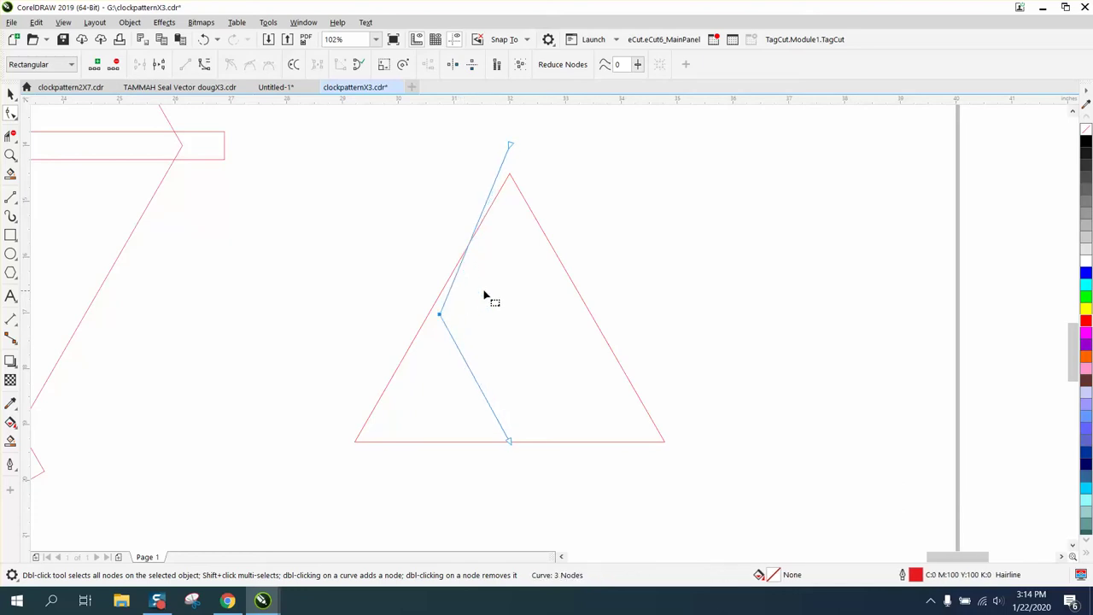
pyautogui.click(10, 94)
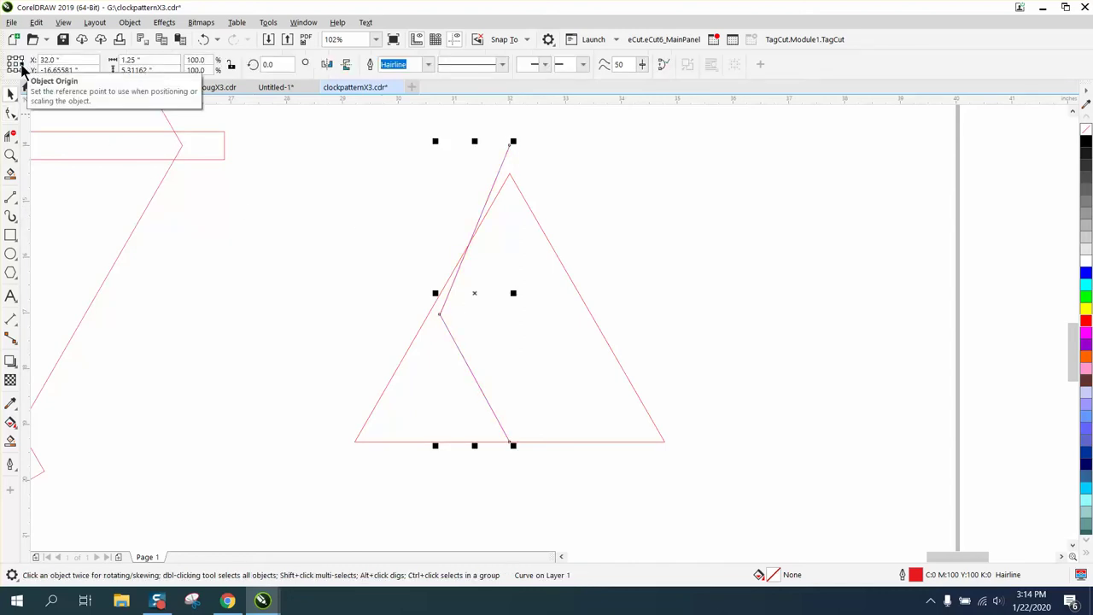
pyautogui.click(327, 66)
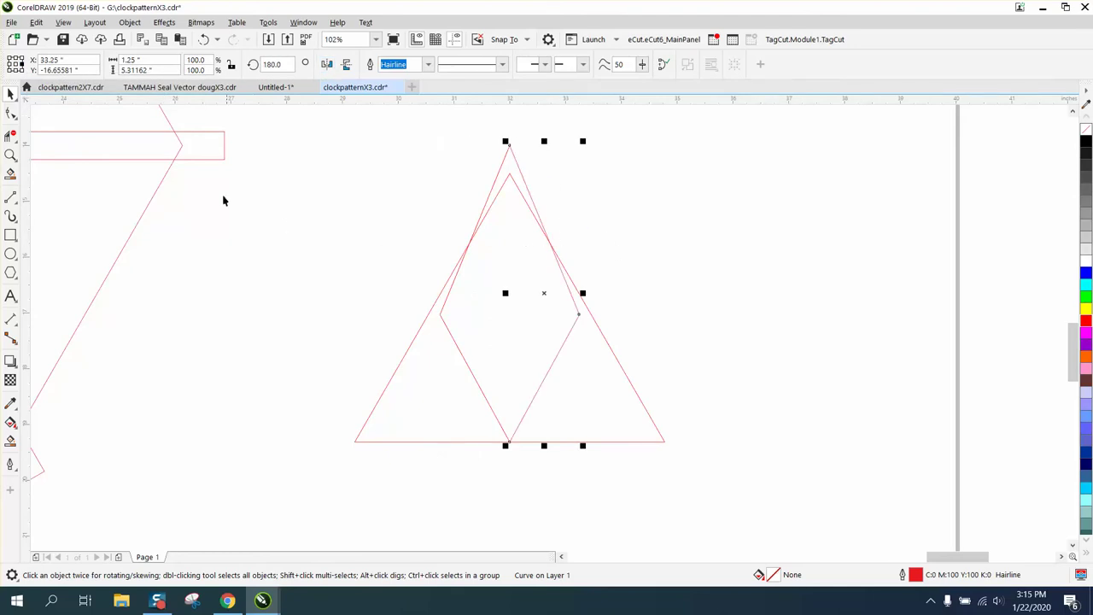
# Step: Blend the triangle and diamond together with 3 steps
pyautogui.click(492, 186)
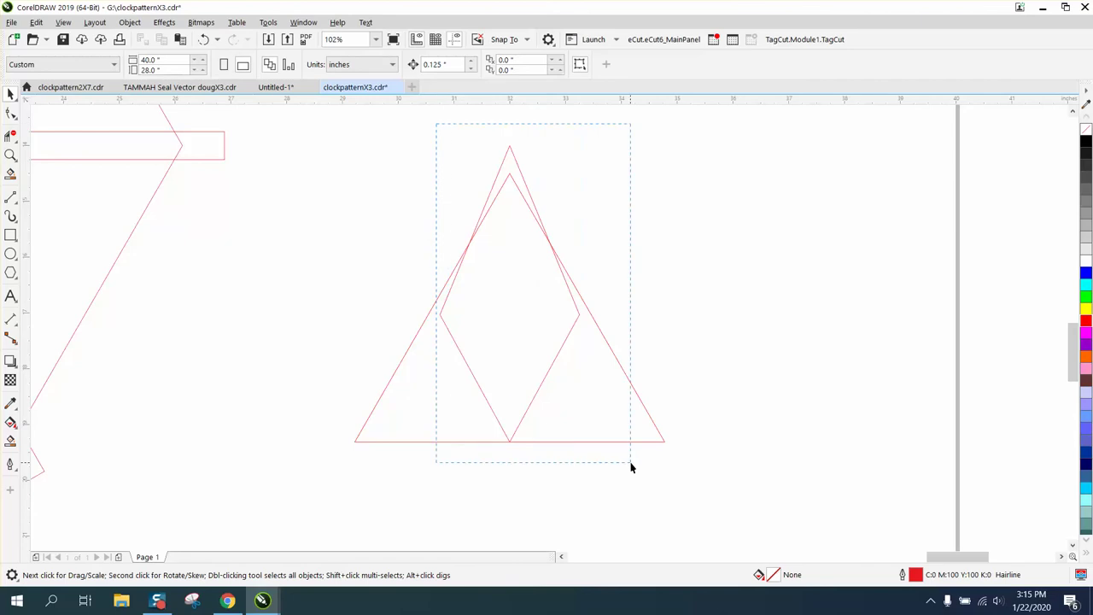
pyautogui.moveTo(631, 467); pyautogui.dragTo(631, 466)
pyautogui.click(164, 22)
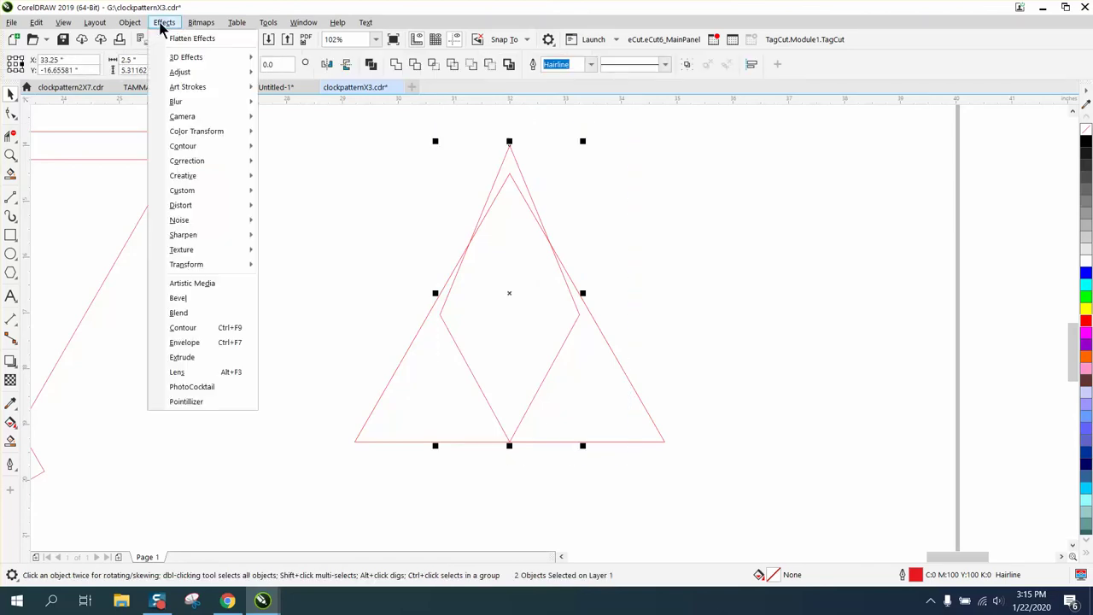
pyautogui.click(190, 316)
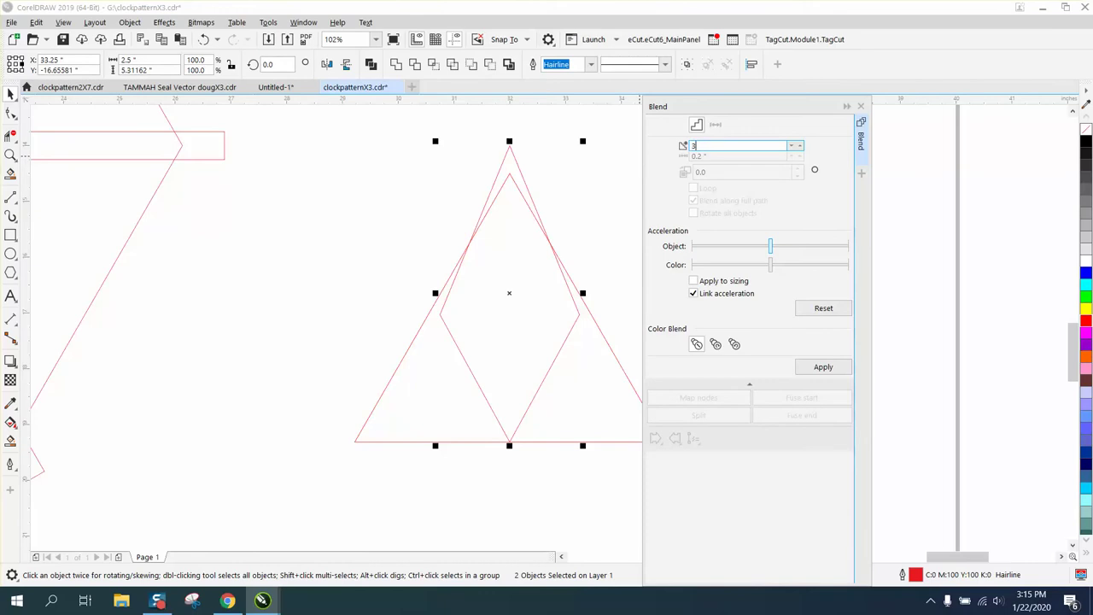
pyautogui.write('3')
pyautogui.click(820, 369)
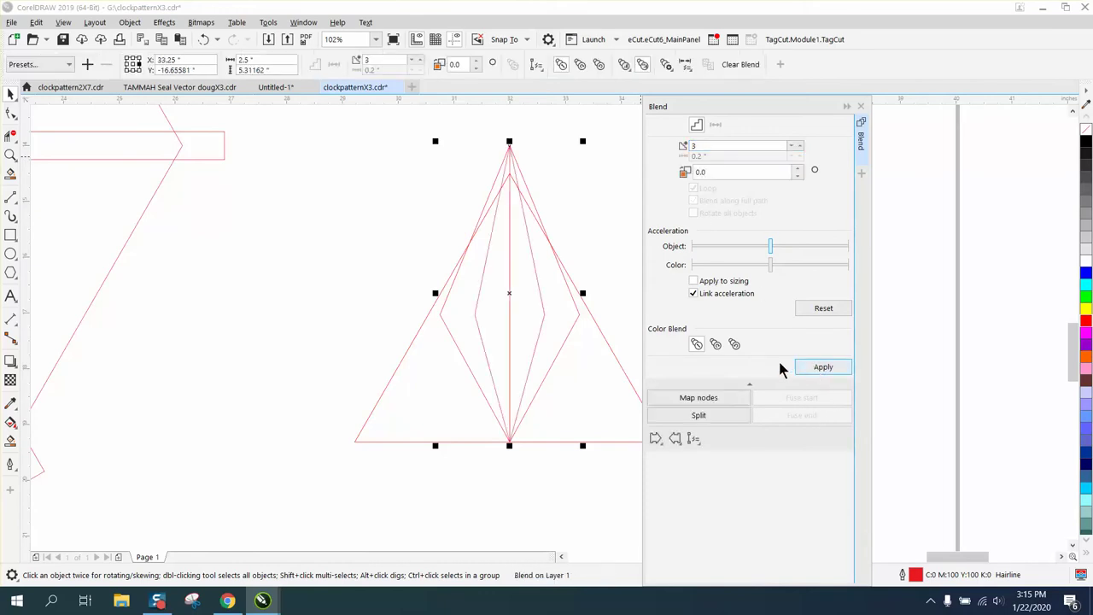
pyautogui.click(861, 106)
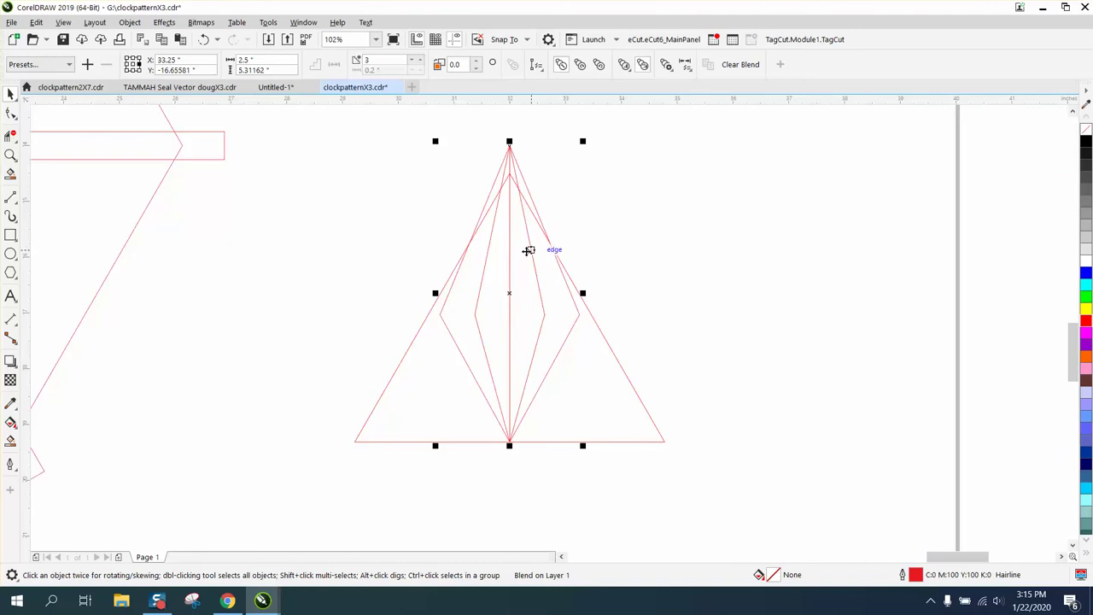
# Step: Drag the blend's top handle down to Y scale 90.6% so it meets the apex
pyautogui.click(10, 154)
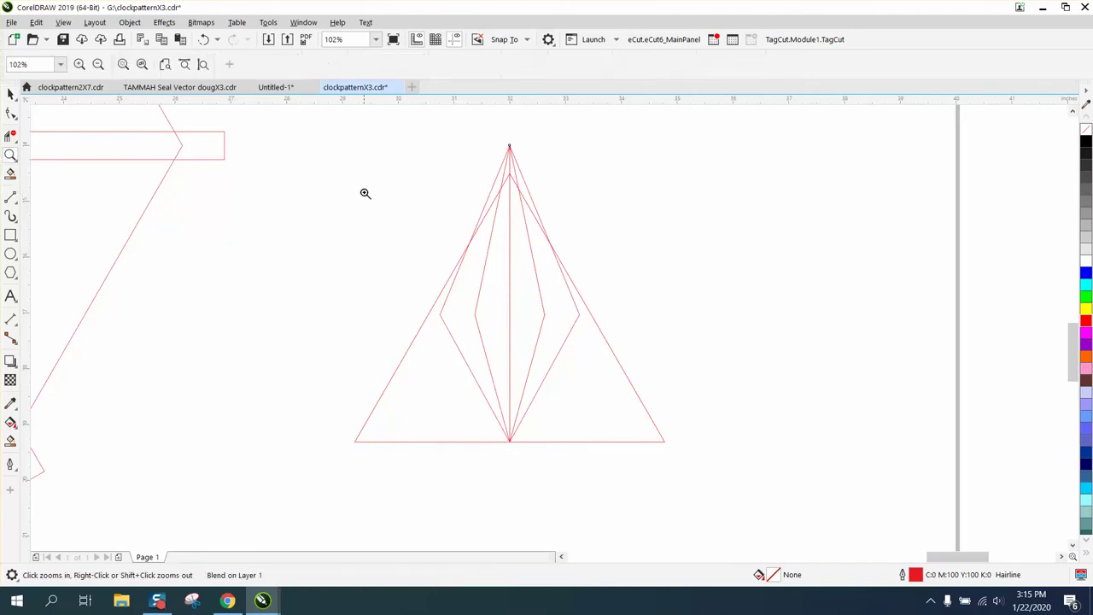
pyautogui.moveTo(388, 135); pyautogui.dragTo(745, 489)
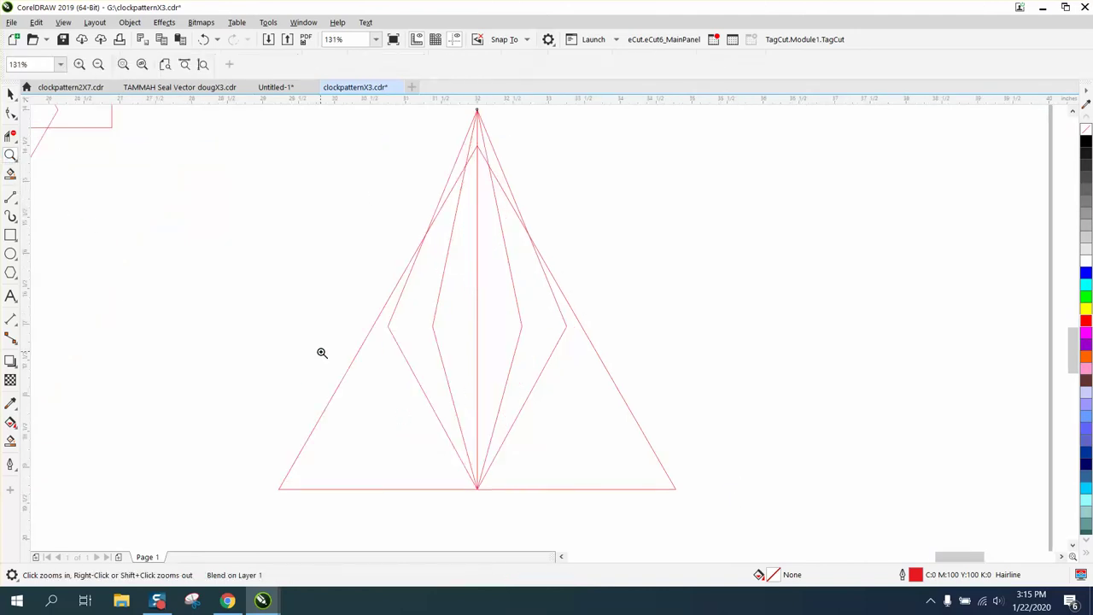
pyautogui.click(11, 96)
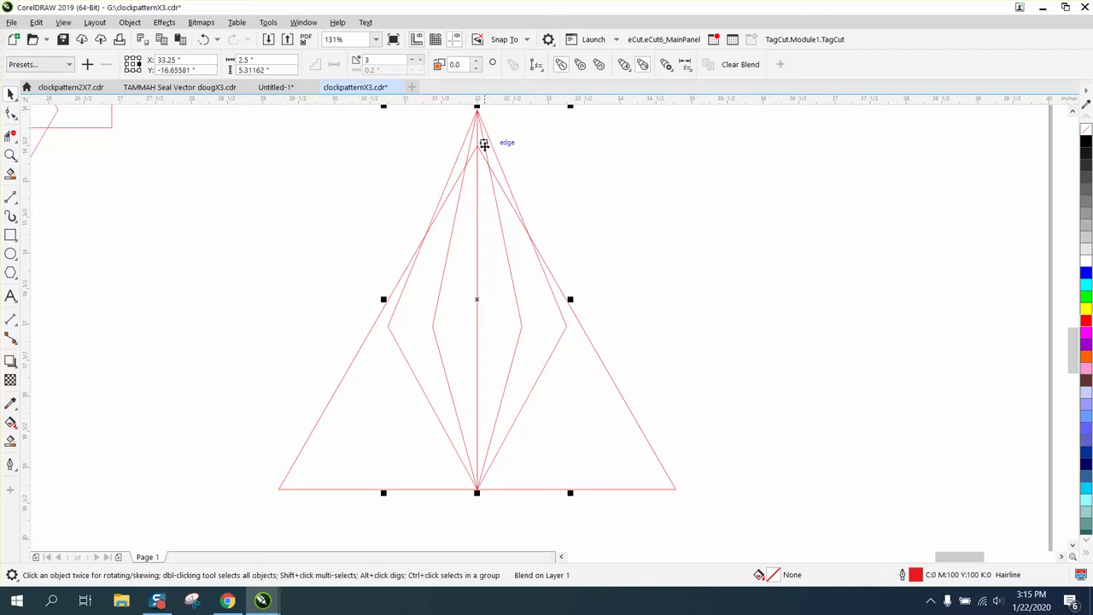
pyautogui.scroll(-2, 483, 145)
pyautogui.moveTo(481, 126); pyautogui.dragTo(480, 147)
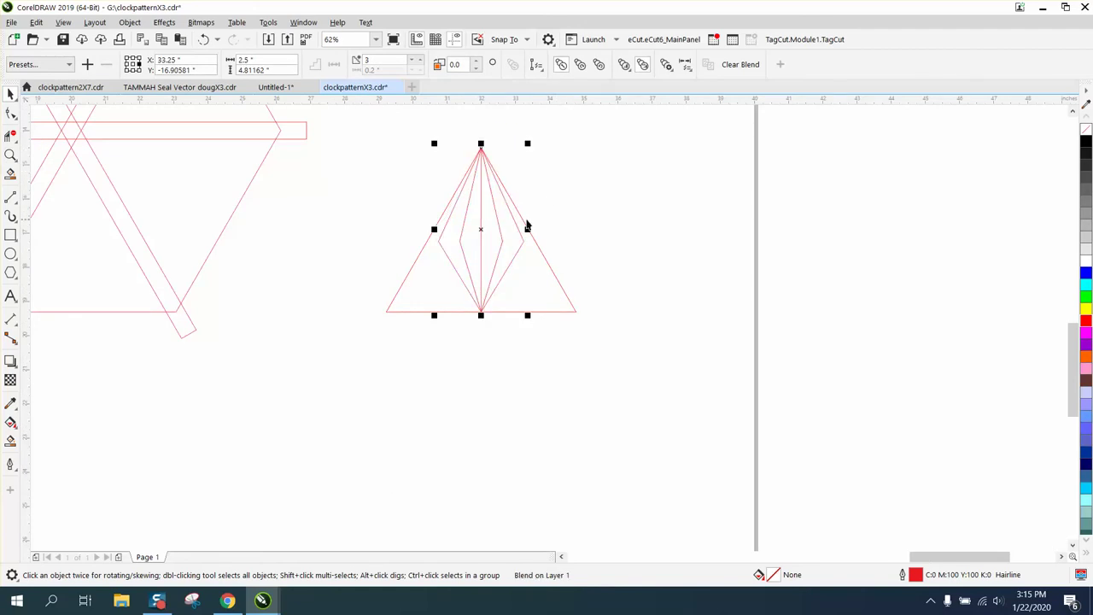
pyautogui.click(10, 154)
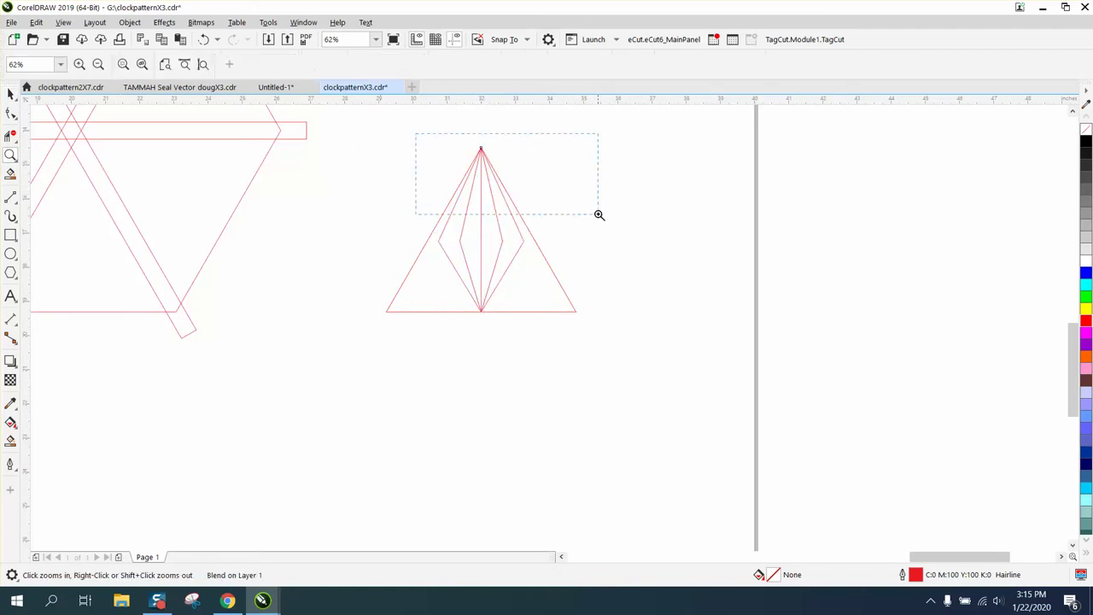
pyautogui.moveTo(598, 215); pyautogui.dragTo(599, 215)
pyautogui.rightClick(368, 155)
pyautogui.rightClick(368, 155)
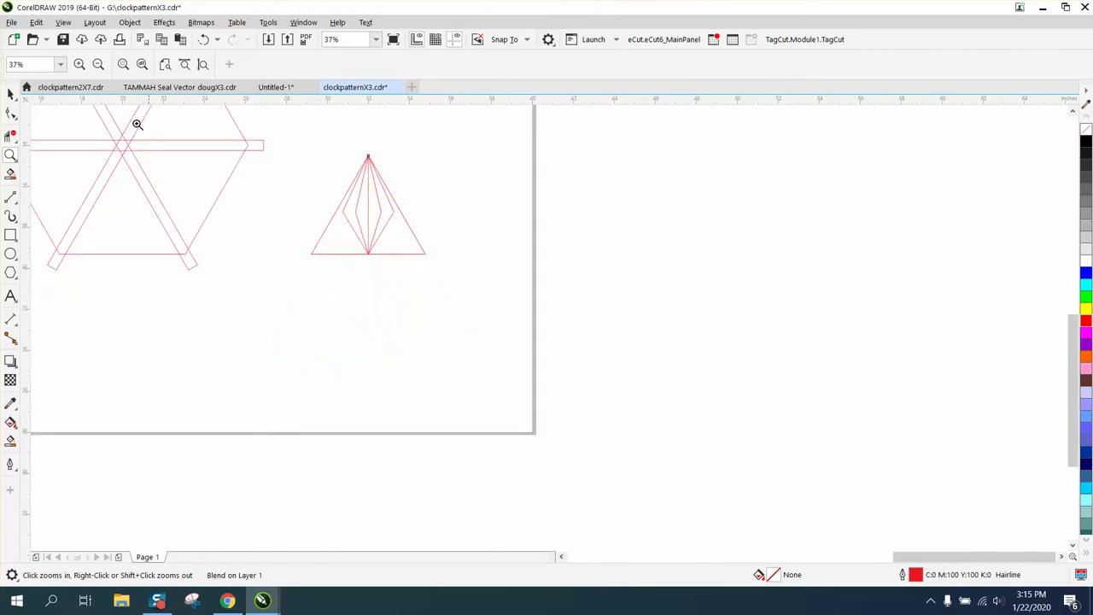
# Step: Select the triangle blend and break it apart with Object > Break Blend Apart
pyautogui.click(11, 94)
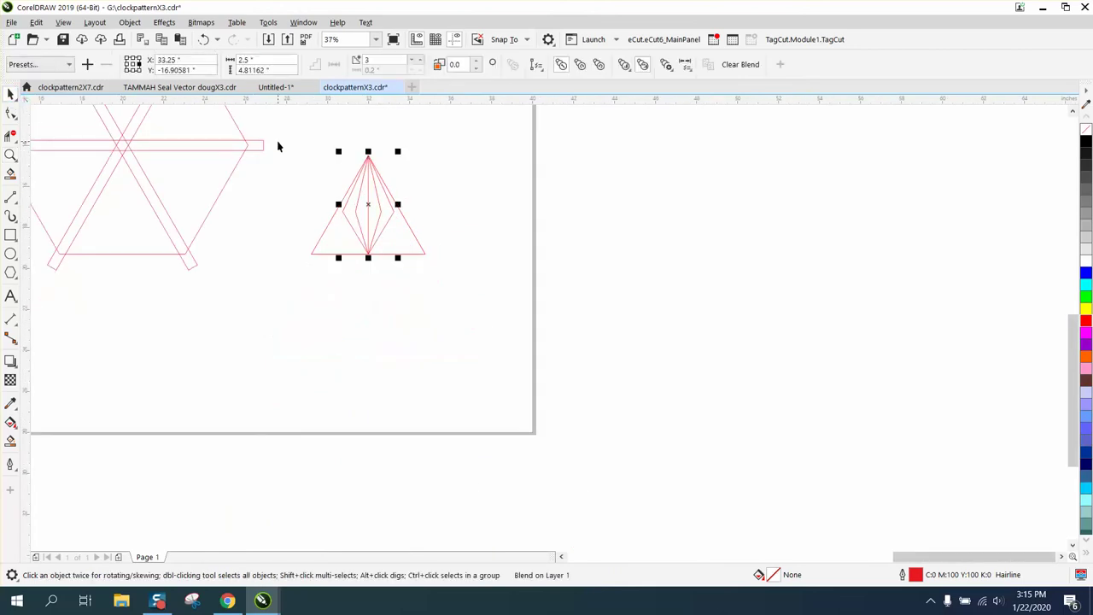
pyautogui.moveTo(287, 126); pyautogui.dragTo(432, 246)
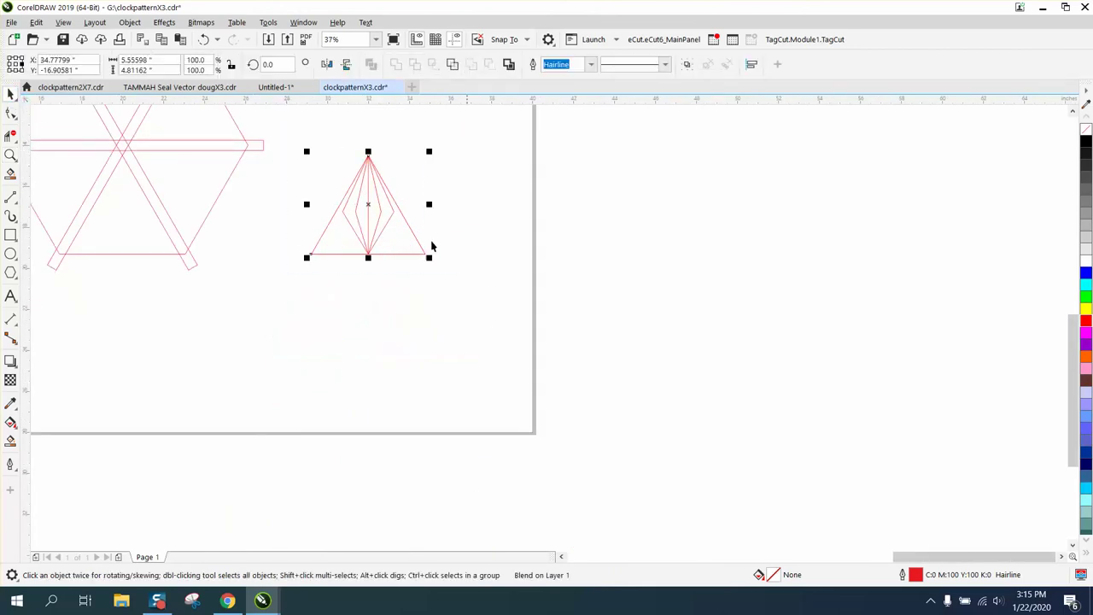
pyautogui.click(130, 22)
pyautogui.click(165, 330)
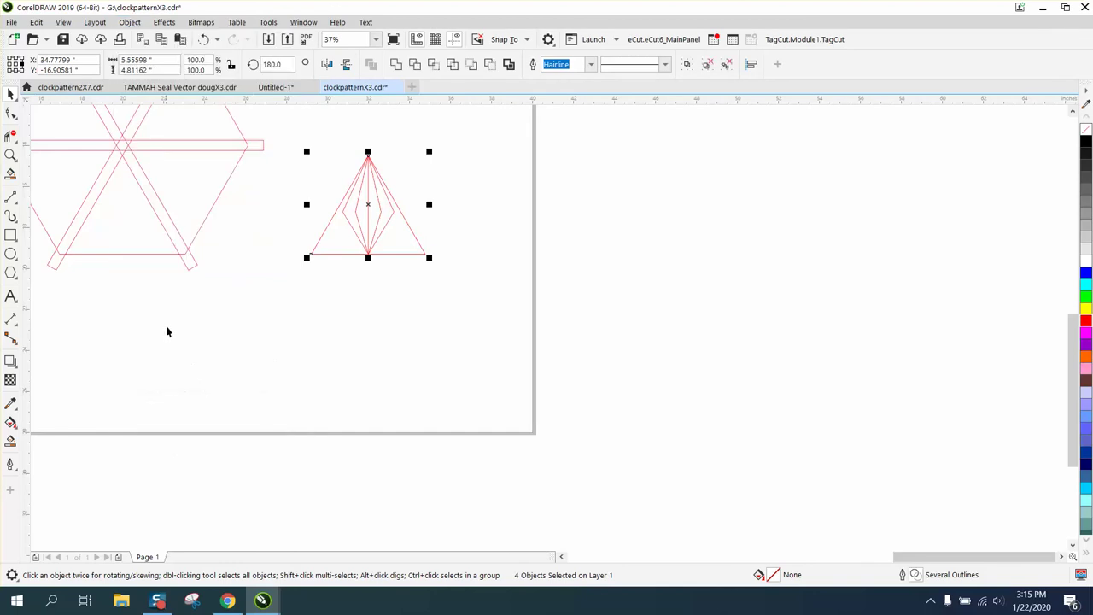
# Step: Ungroup the separated lines and zoom in on the triangle
pyautogui.click(129, 22)
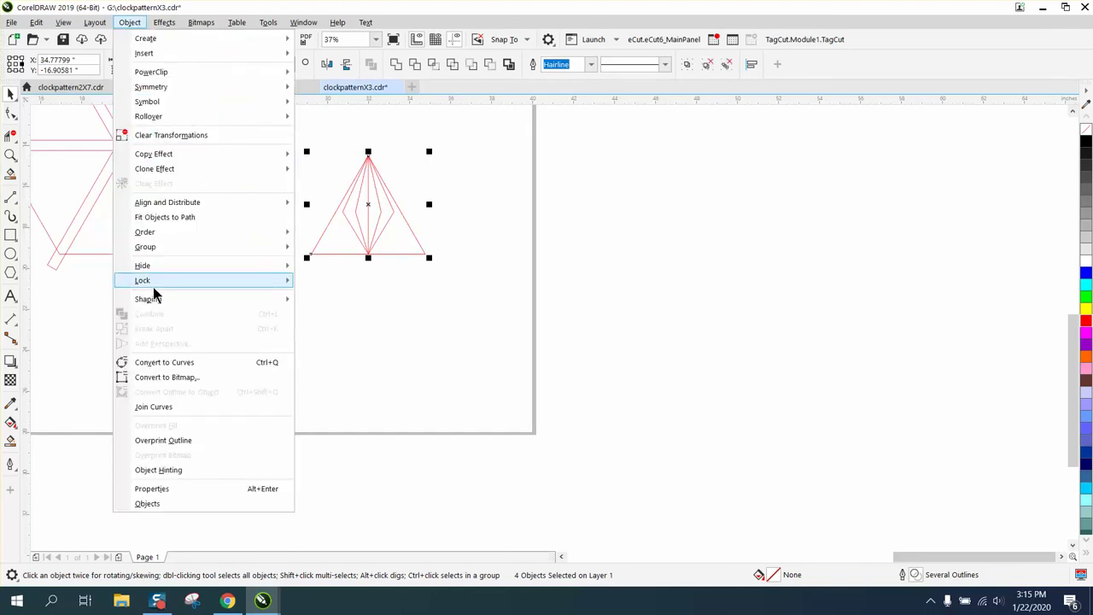
pyautogui.moveTo(155, 301)
pyautogui.moveTo(277, 246)
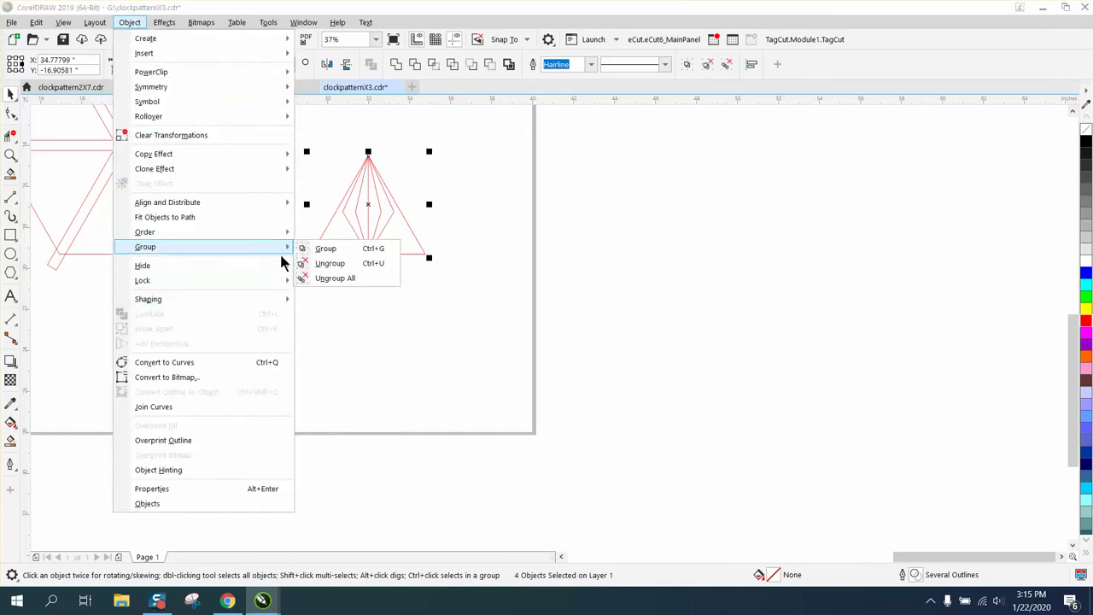
pyautogui.click(316, 263)
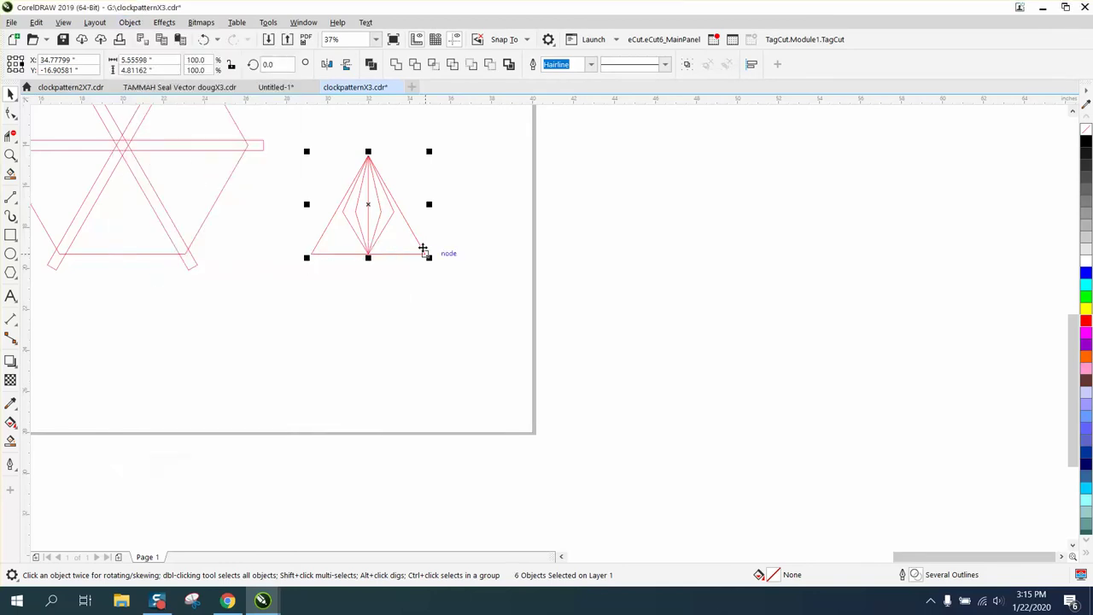
pyautogui.click(10, 155)
pyautogui.moveTo(307, 149); pyautogui.dragTo(478, 273)
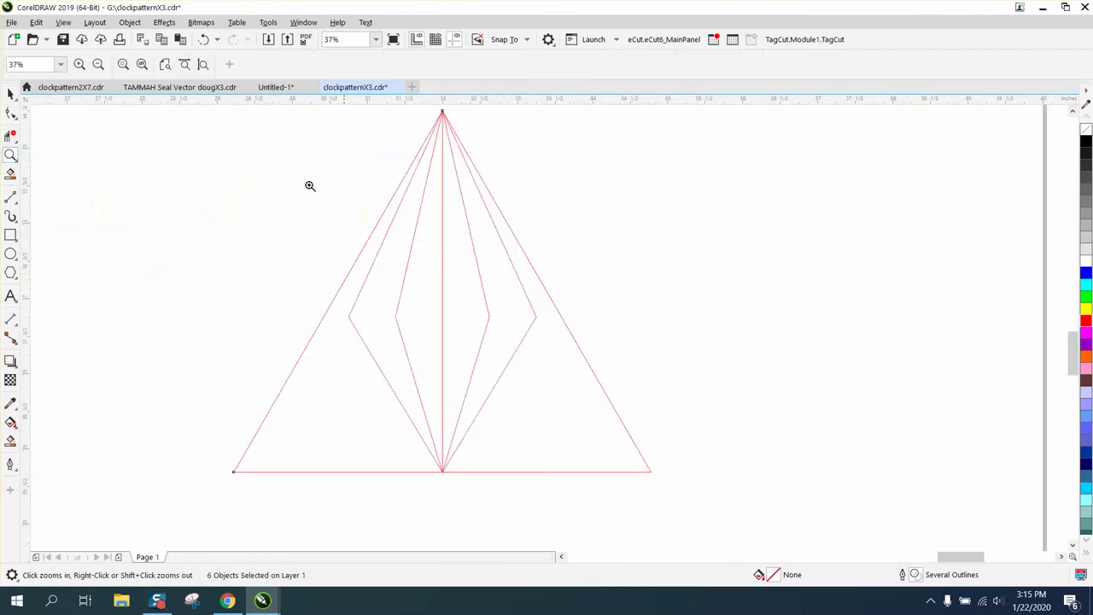
# Step: Apply a 1-step, 0.05" contour to the left diamond curve via the Contour docker
pyautogui.click(164, 22)
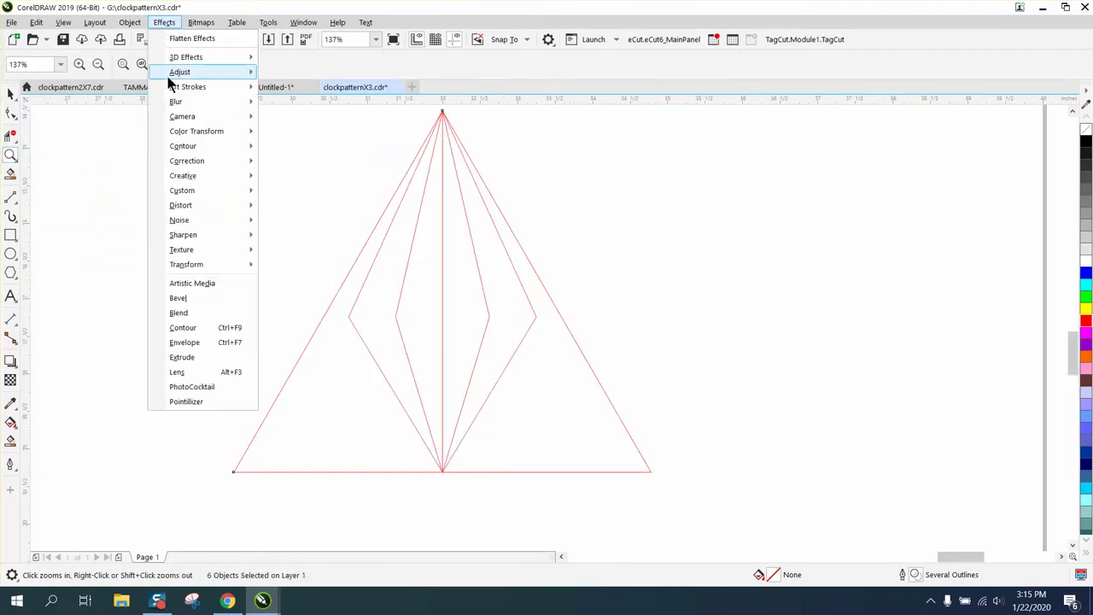
pyautogui.click(183, 328)
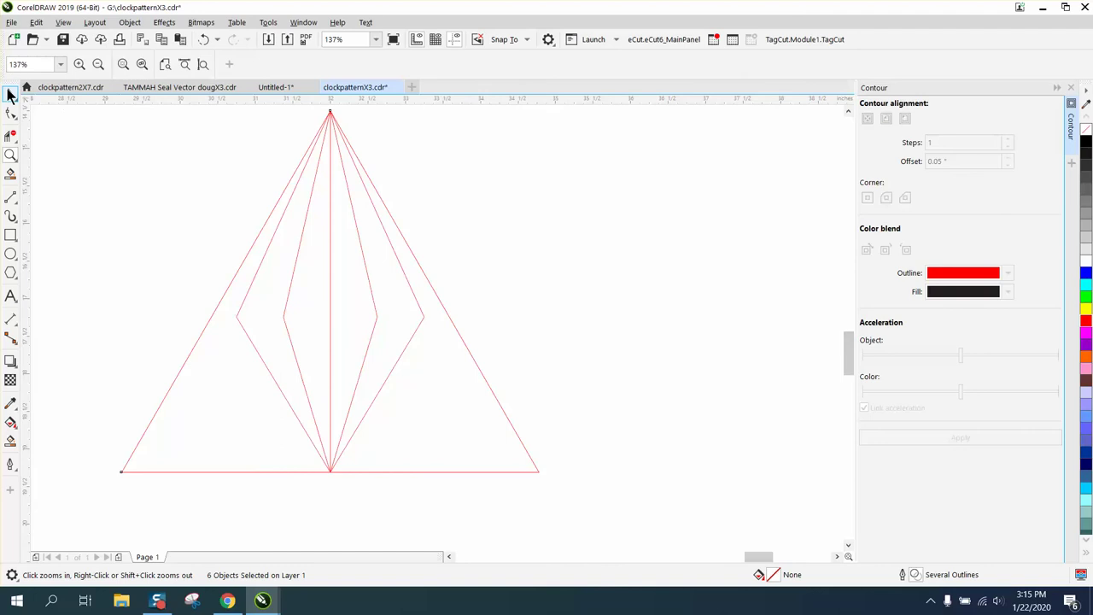
pyautogui.click(10, 93)
pyautogui.click(301, 299)
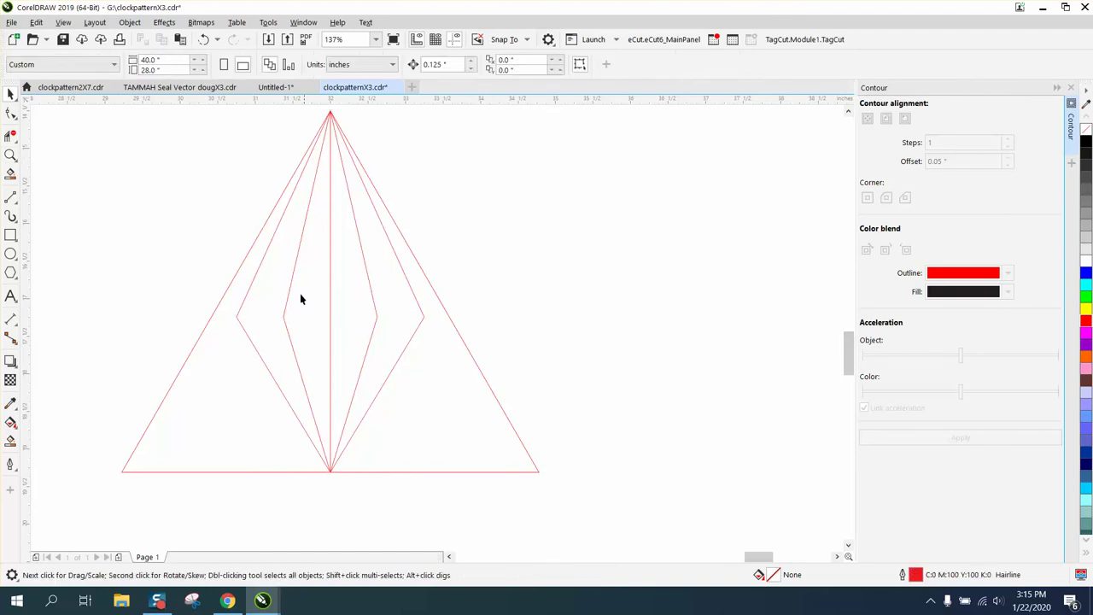
pyautogui.click(255, 275)
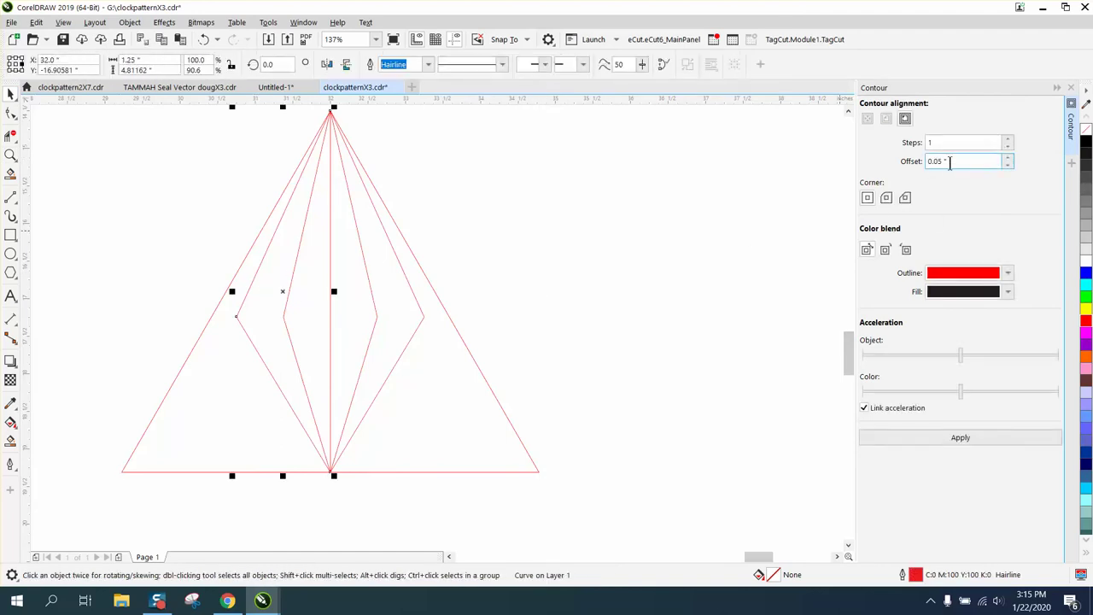
pyautogui.moveTo(949, 162); pyautogui.dragTo(909, 166)
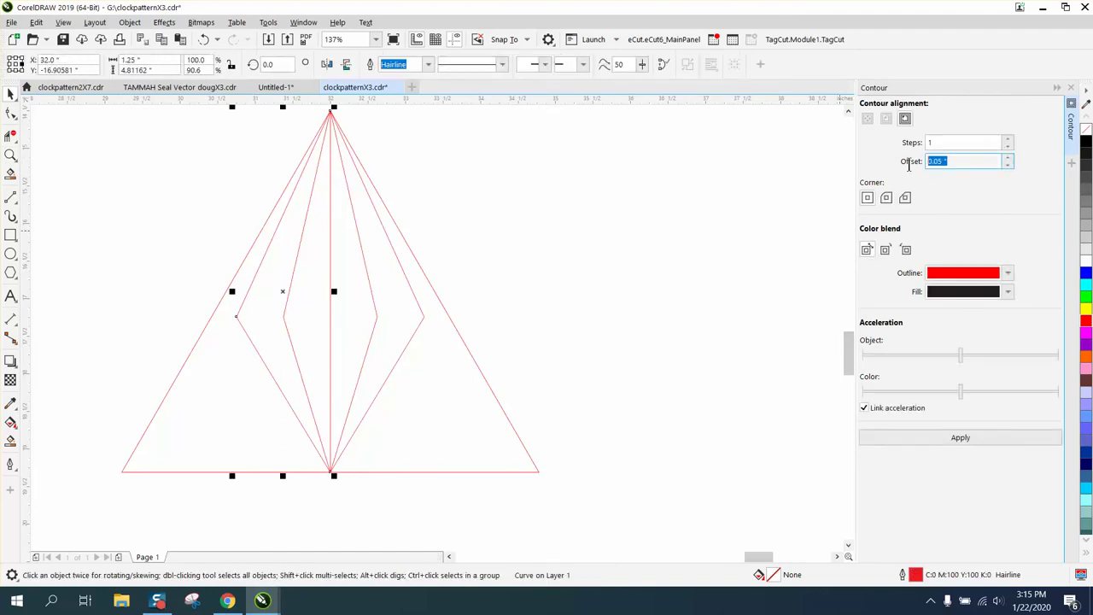
pyautogui.click(959, 439)
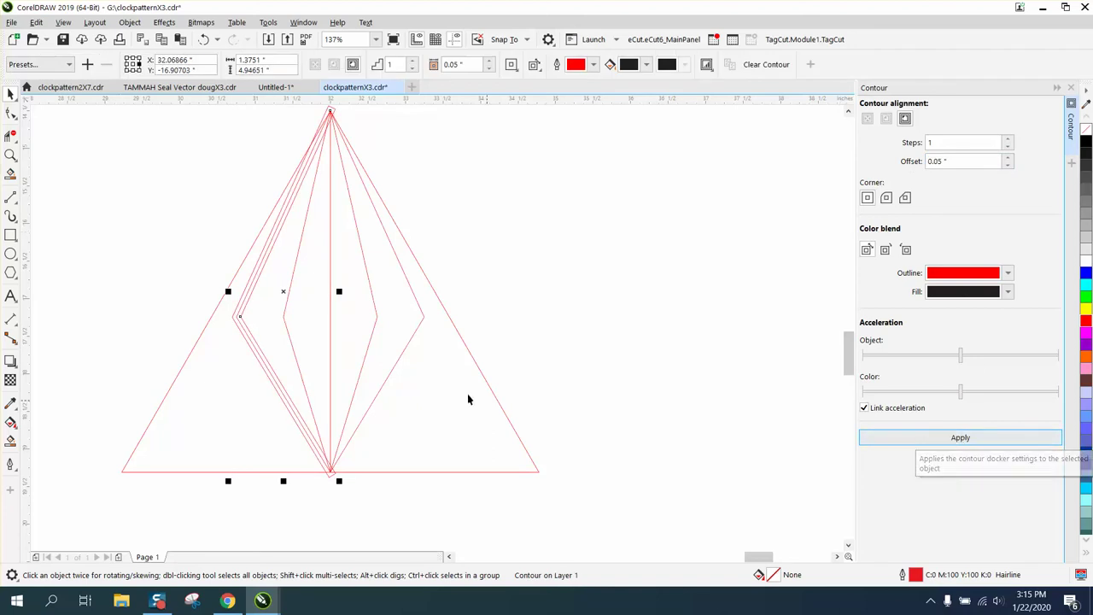
# Step: Apply the same 0.05" contour to the next inner curve, right curve, centre line and right diagonal
pyautogui.click(458, 291)
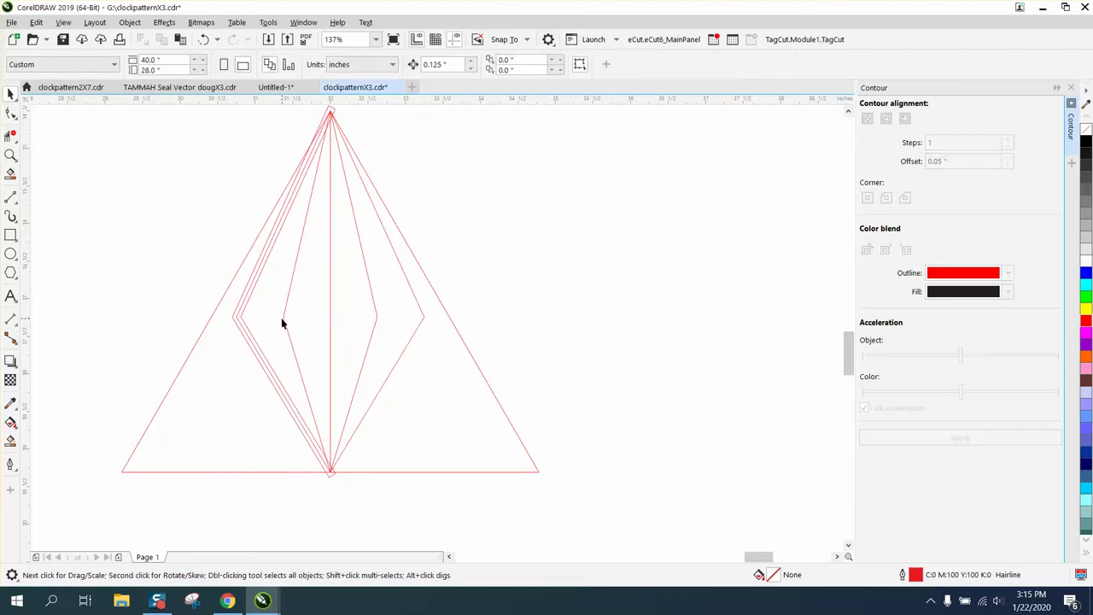
pyautogui.click(282, 323)
pyautogui.click(946, 438)
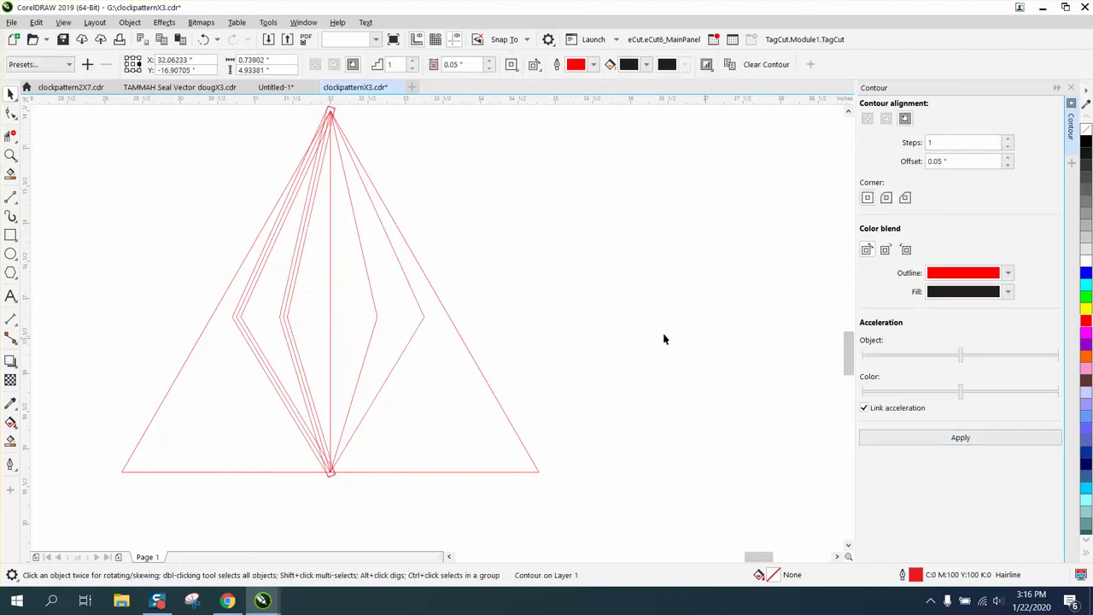
pyautogui.click(663, 339)
pyautogui.click(332, 306)
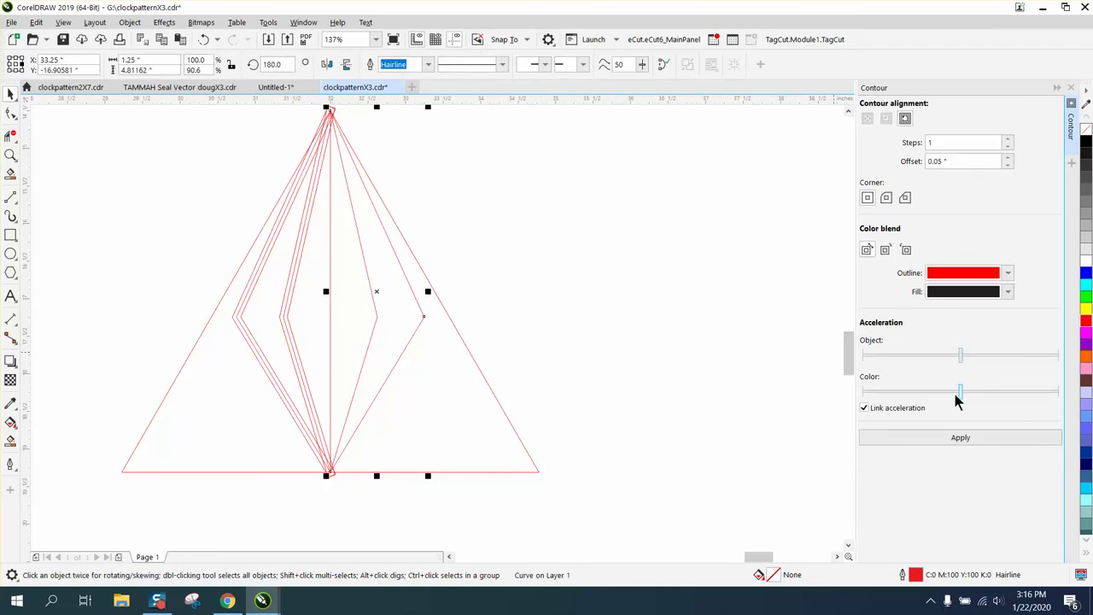
pyautogui.click(962, 438)
pyautogui.click(559, 293)
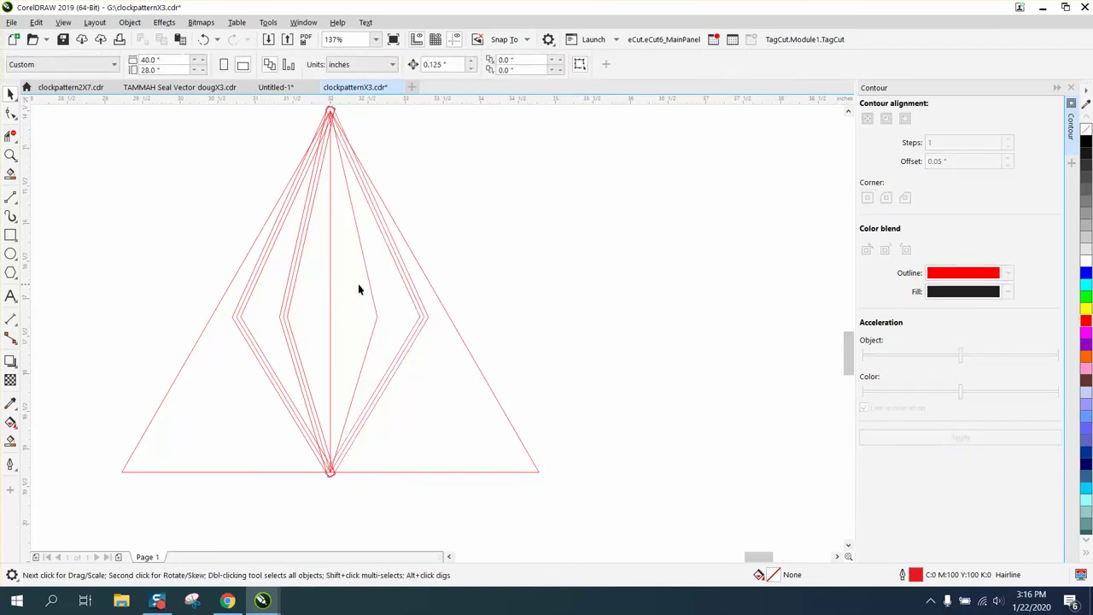
pyautogui.click(333, 287)
pyautogui.click(961, 441)
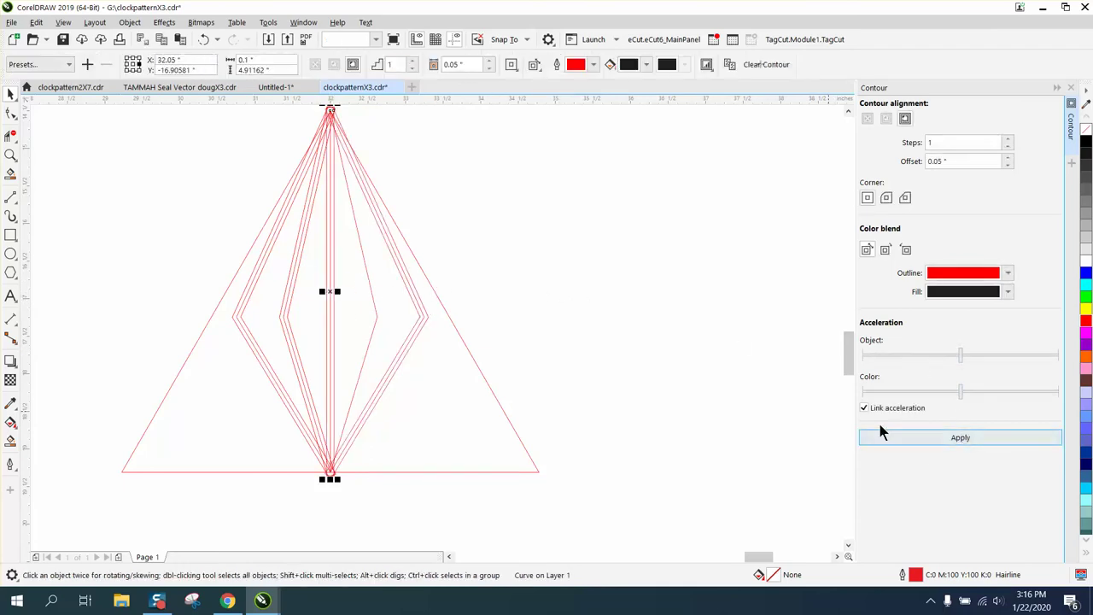
pyautogui.click(376, 315)
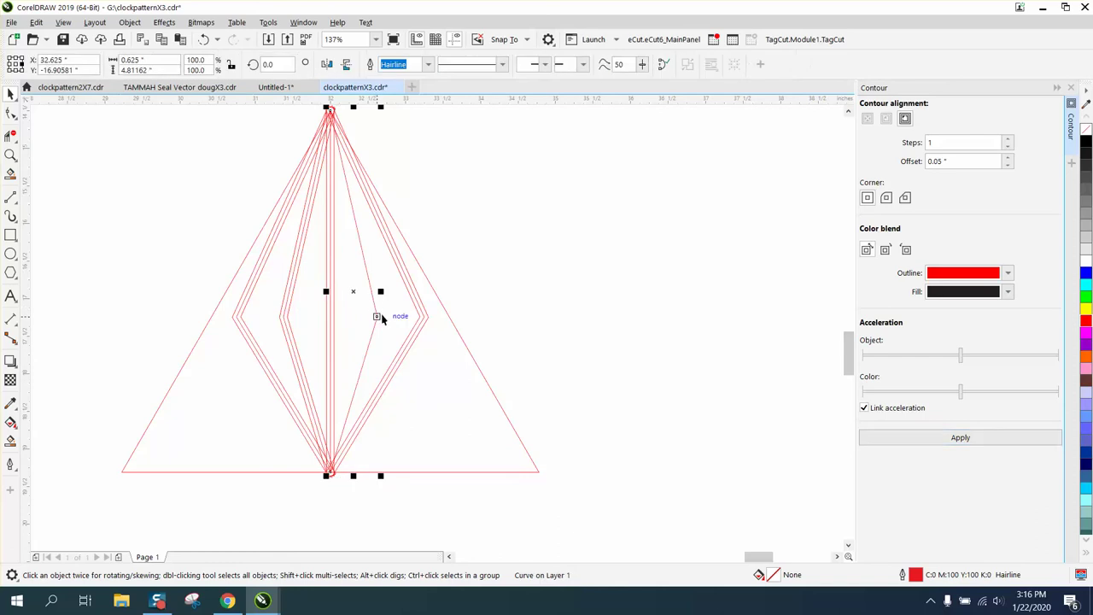
pyautogui.click(956, 439)
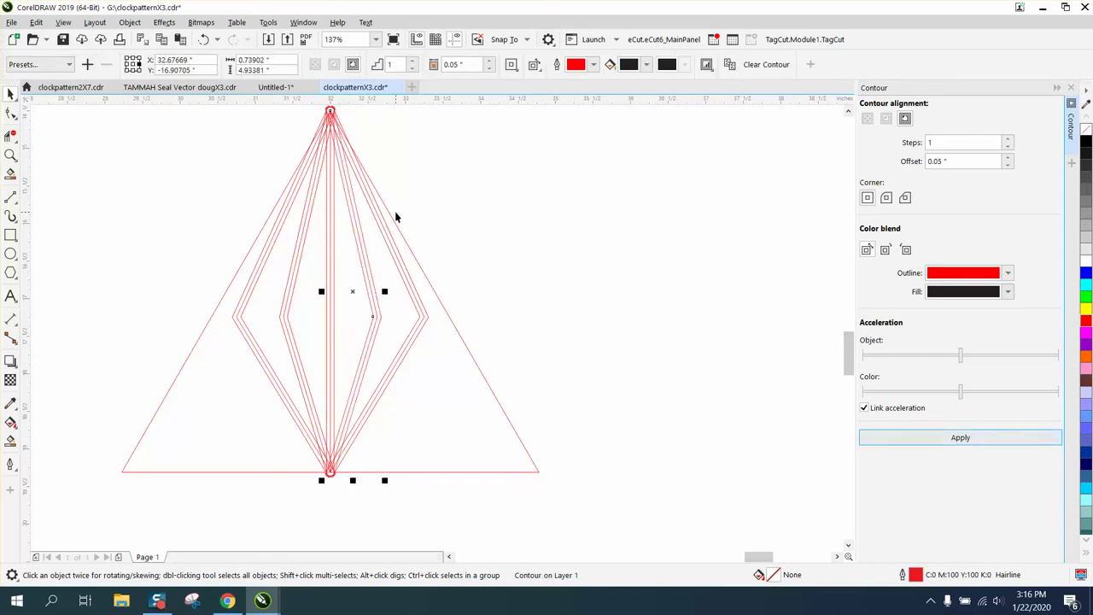
# Step: Select all ten triangle objects and break the contours apart into separate lines
pyautogui.scroll(-3, 396, 218)
pyautogui.moveTo(302, 146); pyautogui.dragTo(381, 289)
pyautogui.moveTo(481, 393); pyautogui.dragTo(481, 392)
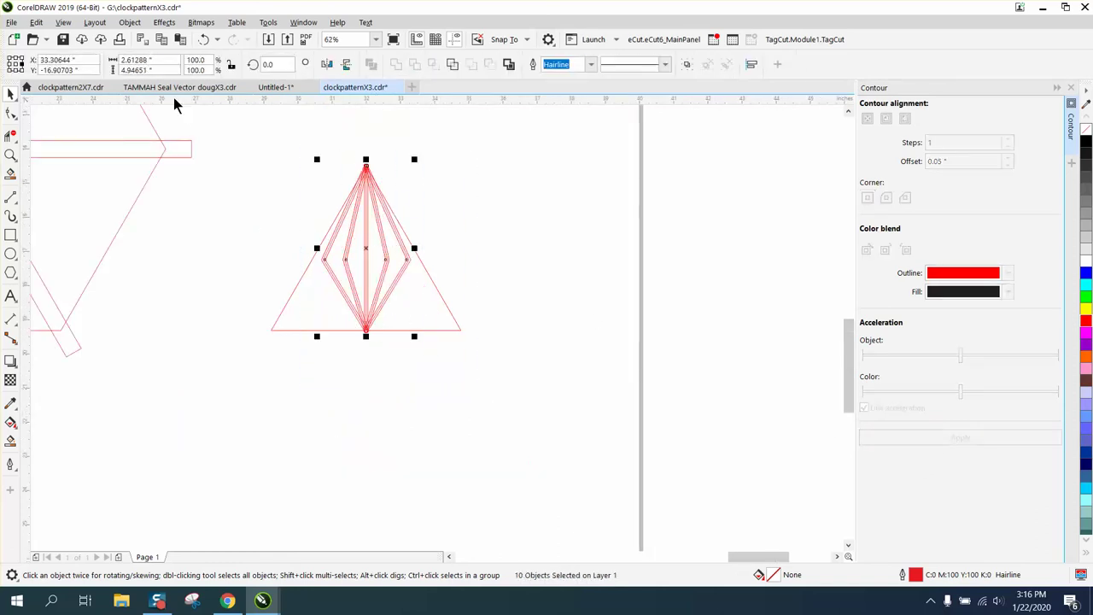
pyautogui.click(129, 22)
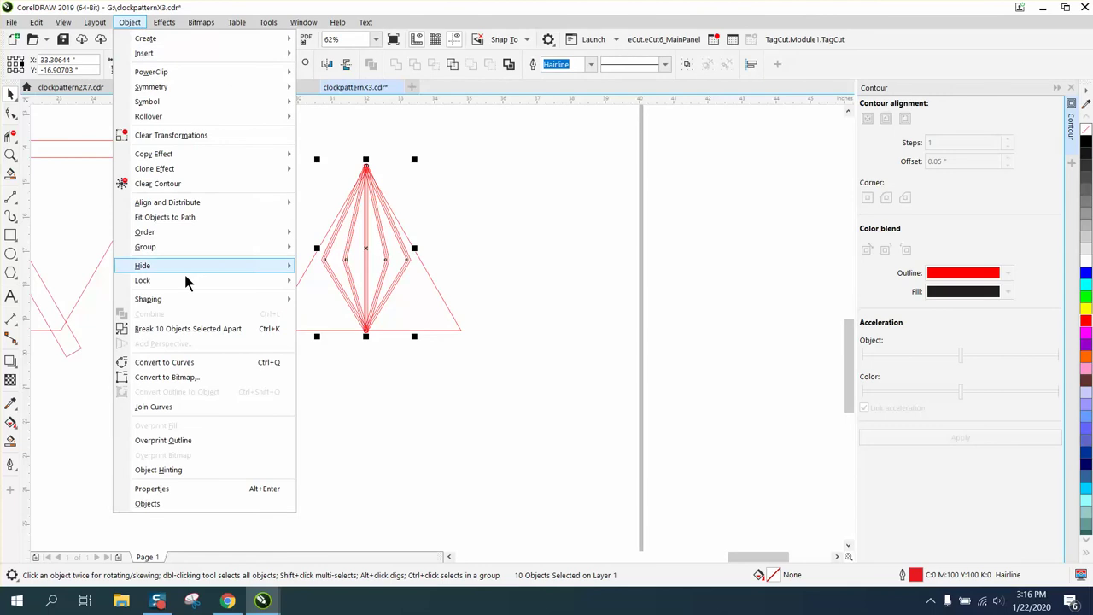
pyautogui.click(188, 329)
# Step: Zoom in on the diamond and delete the five leftover centre contour lines
pyautogui.click(10, 155)
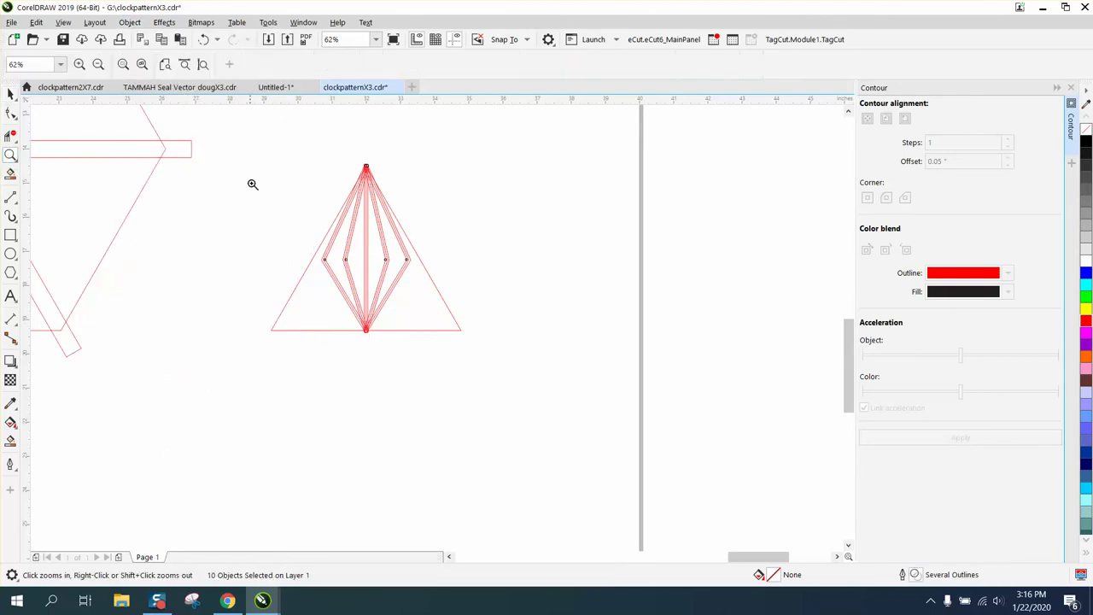
pyautogui.moveTo(448, 300); pyautogui.dragTo(489, 329)
pyautogui.click(11, 93)
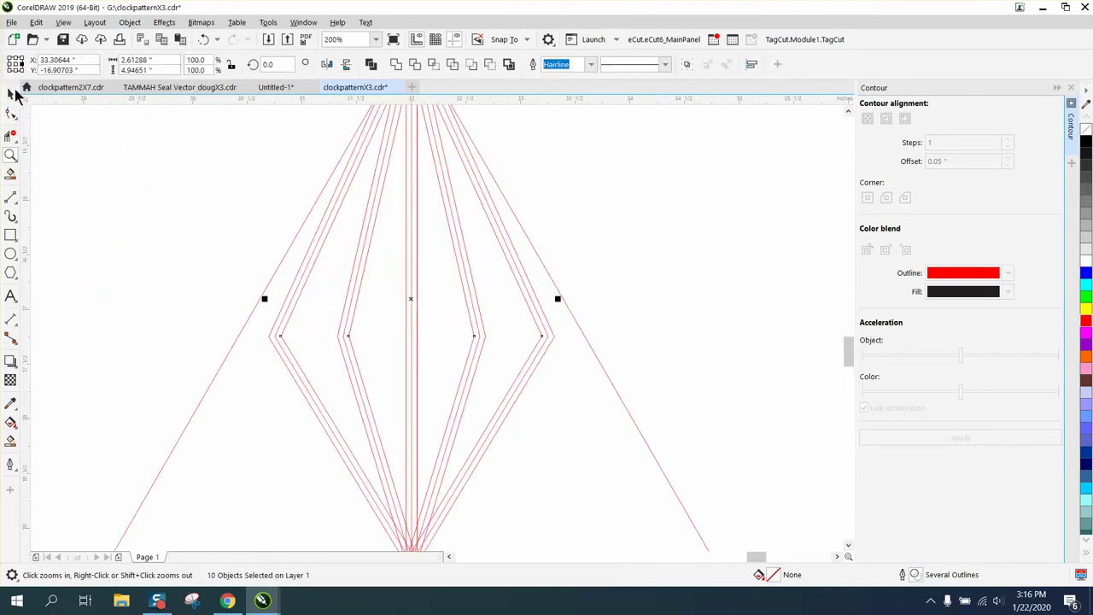
pyautogui.click(322, 239)
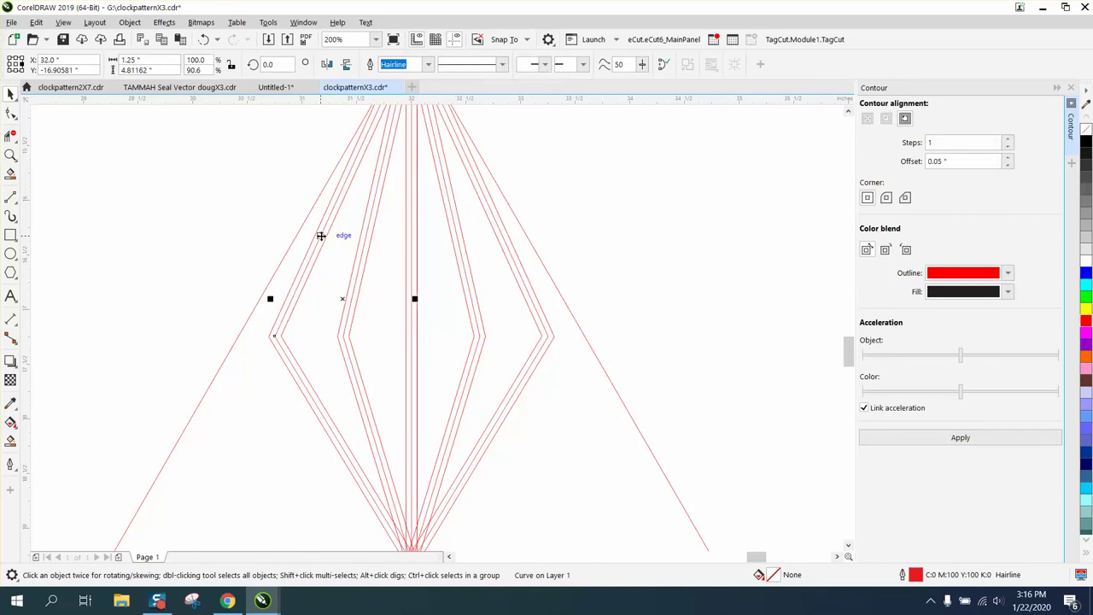
pyautogui.press('Delete')
pyautogui.click(365, 243)
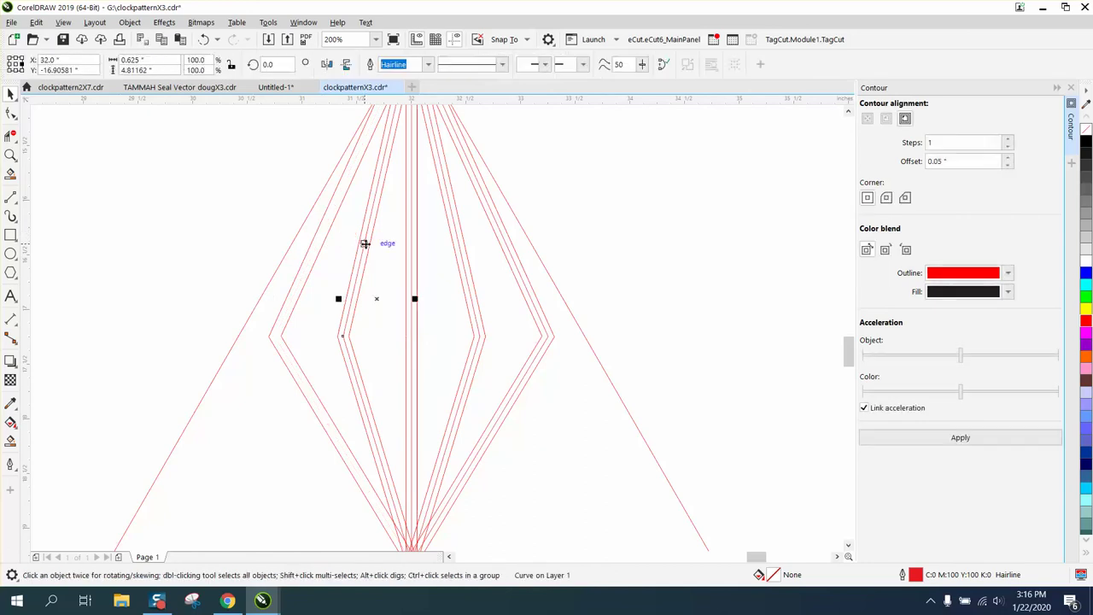
pyautogui.press('Delete')
pyautogui.click(413, 248)
pyautogui.press('Delete')
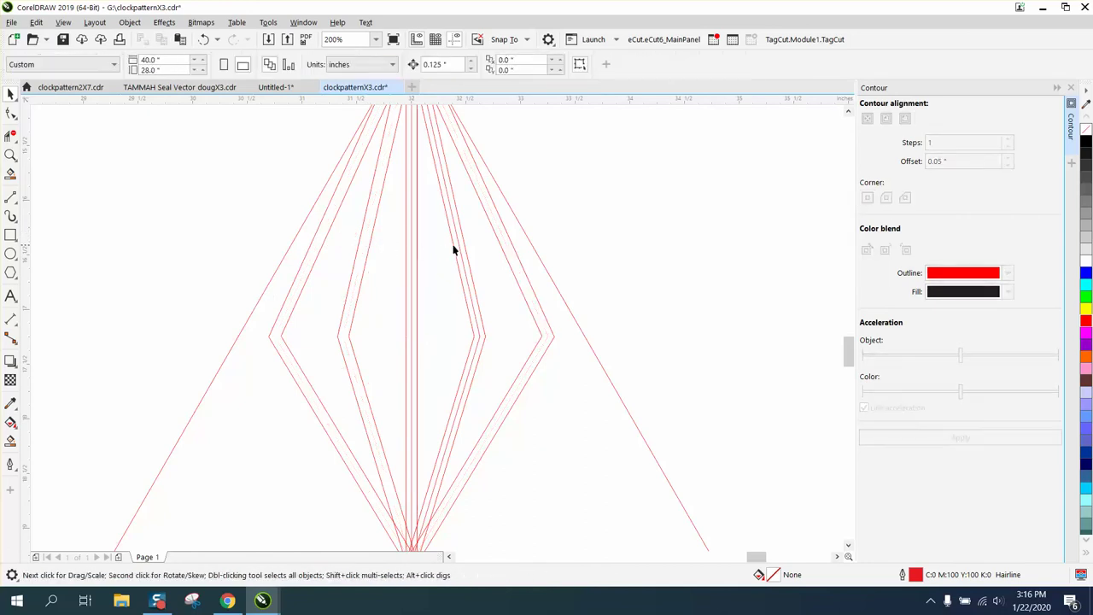
pyautogui.click(460, 250)
pyautogui.press('Delete')
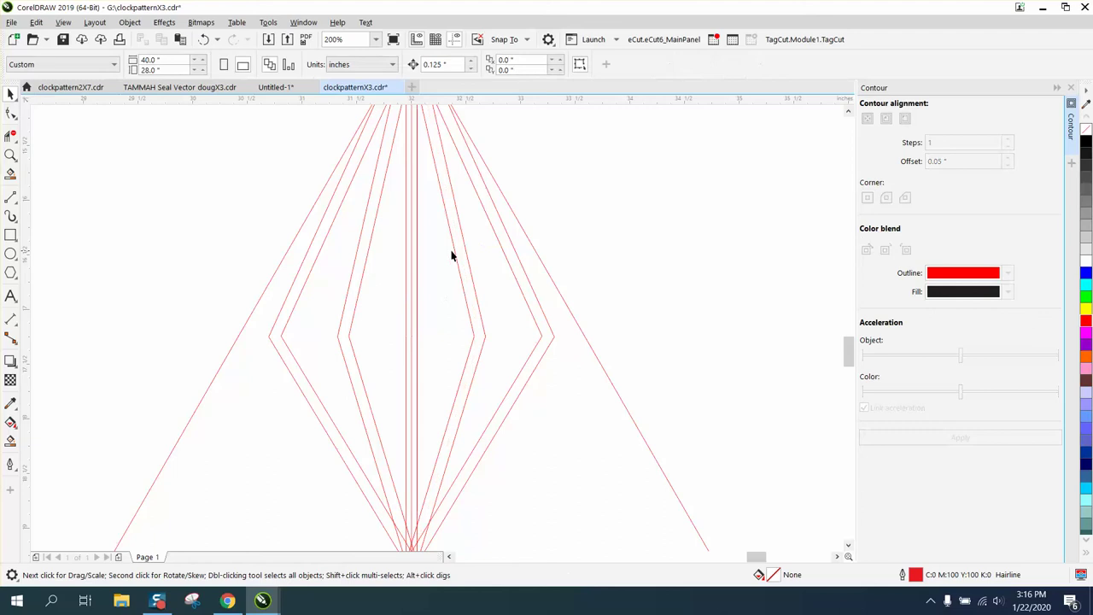
pyautogui.click(412, 253)
pyautogui.press('Delete')
pyautogui.scroll(-1, 395, 254)
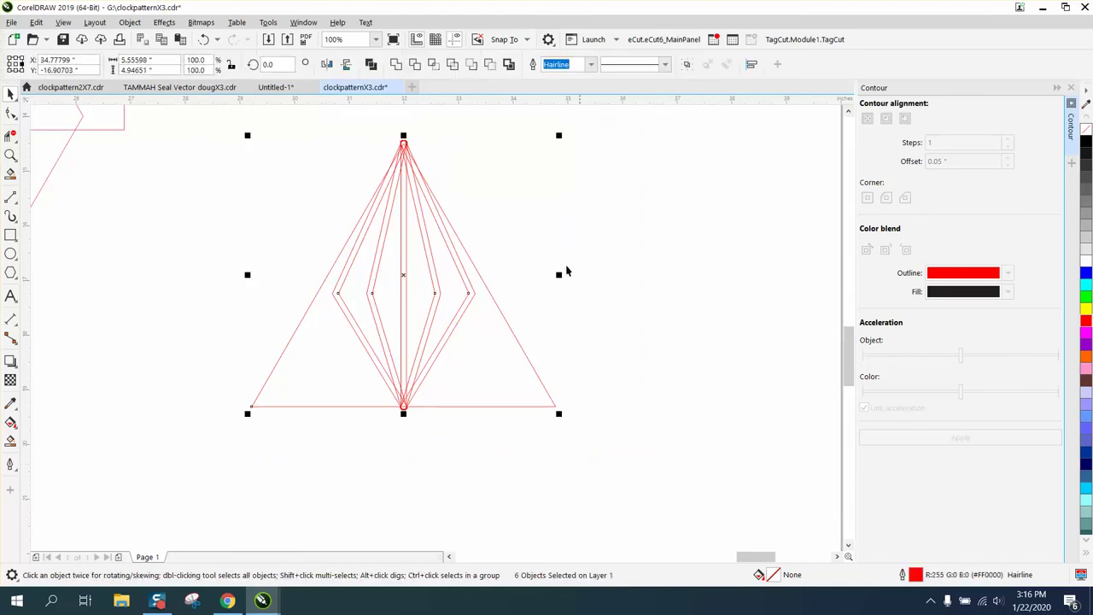
# Step: Weld the six fan outlines into one curve and draw a rectangle enclosing the triangle
pyautogui.click(491, 68)
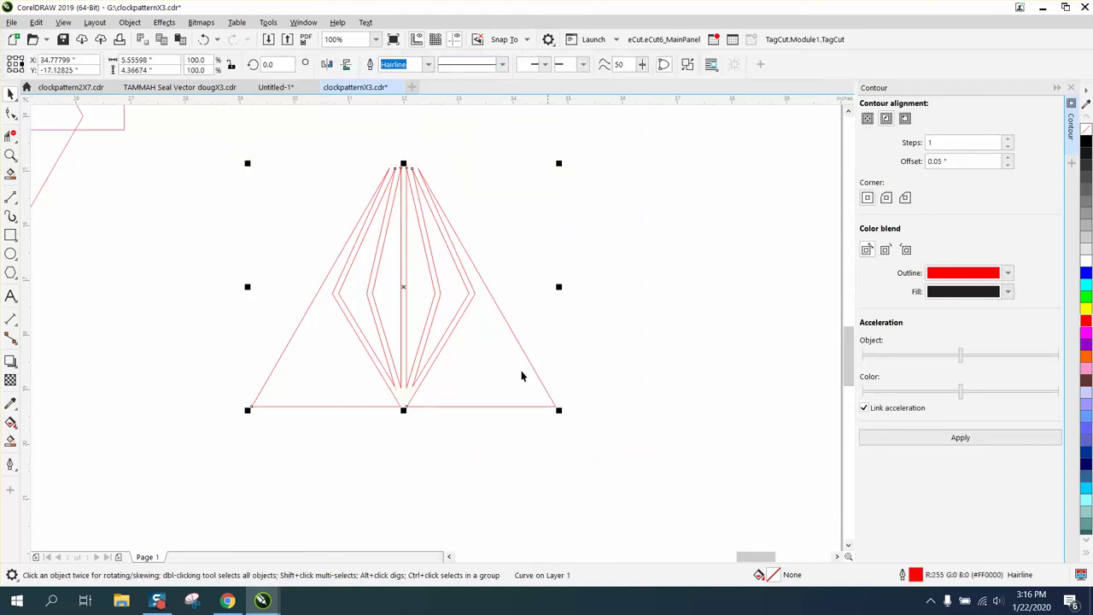
pyautogui.click(10, 154)
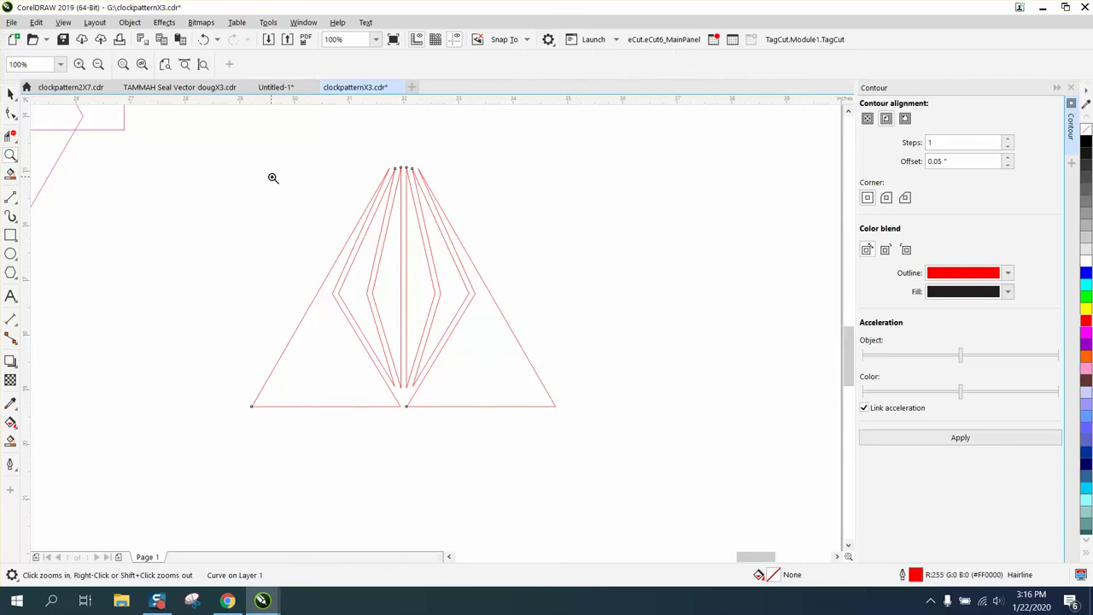
pyautogui.click(10, 363)
pyautogui.click(11, 235)
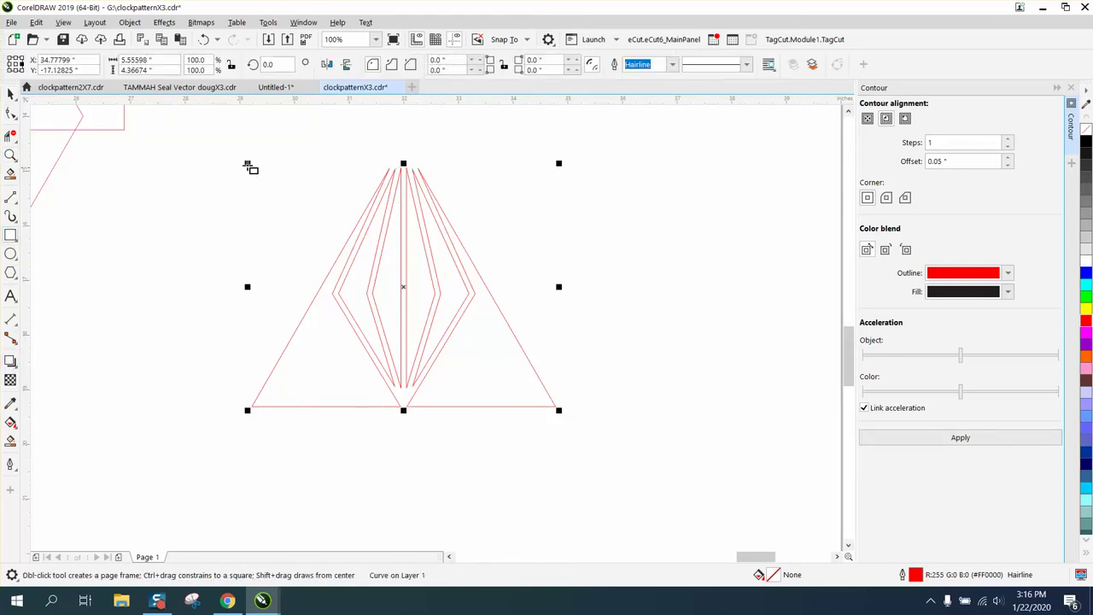
pyautogui.moveTo(243, 150); pyautogui.dragTo(633, 478)
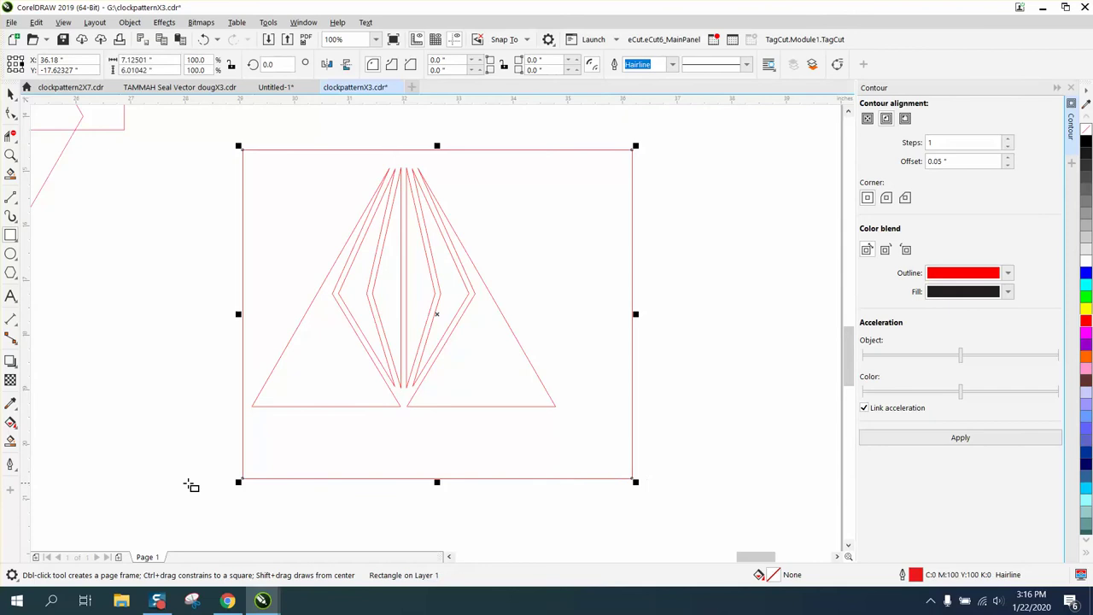
# Step: Smart Fill the area between frame and triangle, then remove that cyan fill
pyautogui.click(10, 441)
pyautogui.click(272, 275)
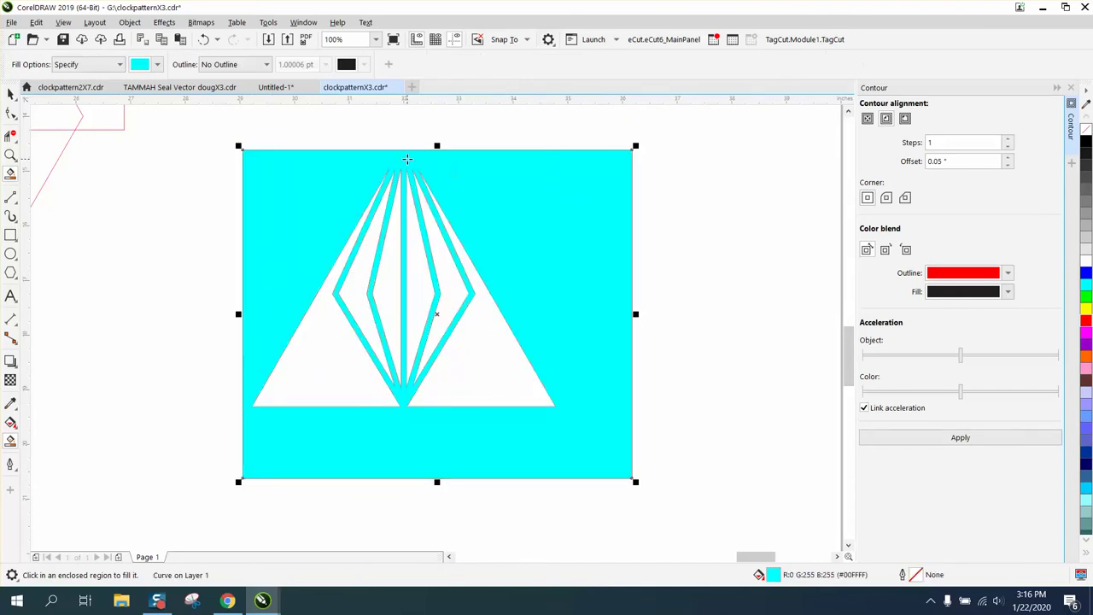
pyautogui.press('Delete')
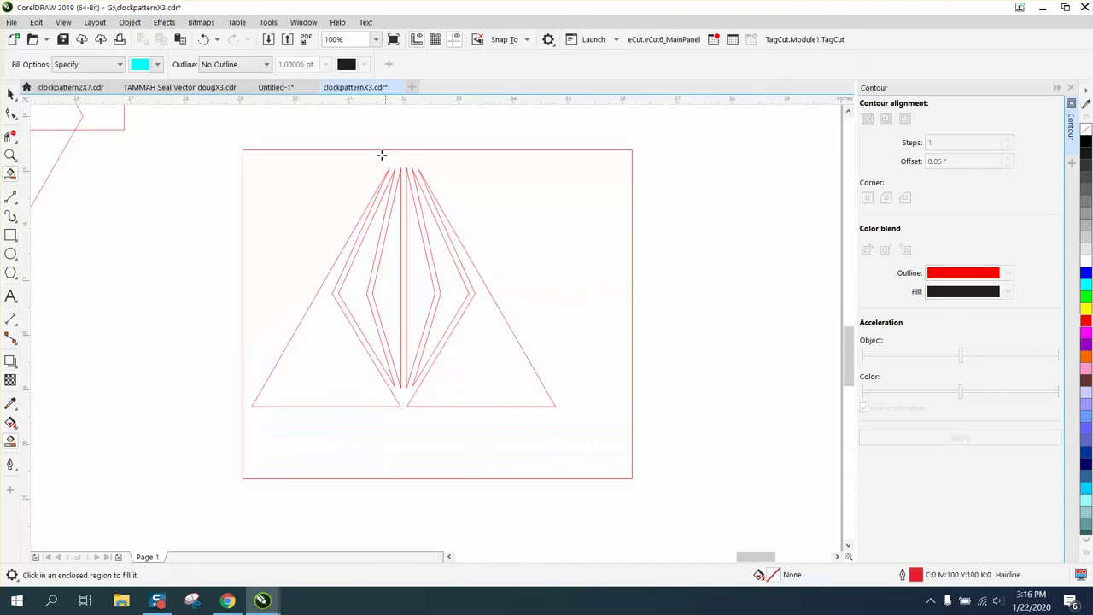
# Step: Delete the frame rectangle
pyautogui.click(10, 94)
pyautogui.click(437, 151)
pyautogui.press('Delete')
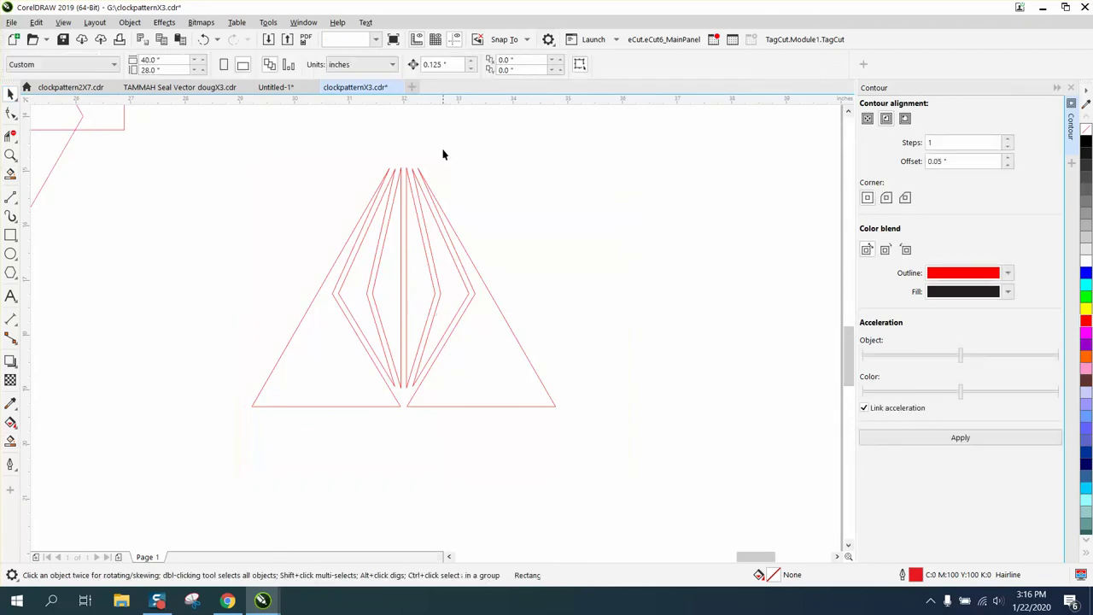
# Step: Draw a 2-point line from the inner edge to the midpoint of the triangle's left side
pyautogui.click(17, 207)
pyautogui.click(53, 214)
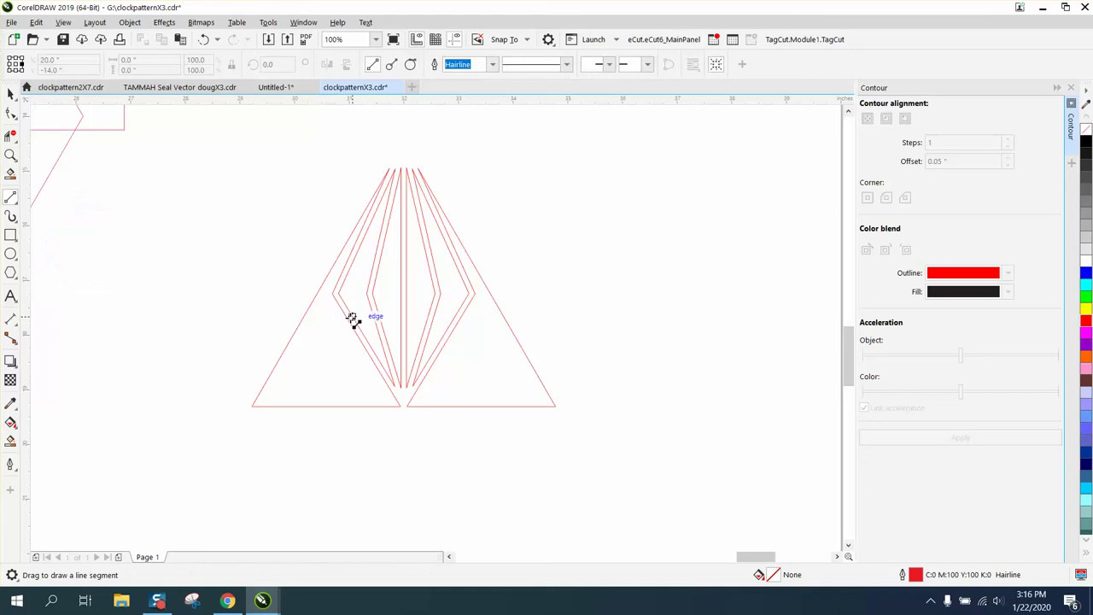
pyautogui.click(10, 155)
pyautogui.moveTo(188, 219); pyautogui.dragTo(535, 424)
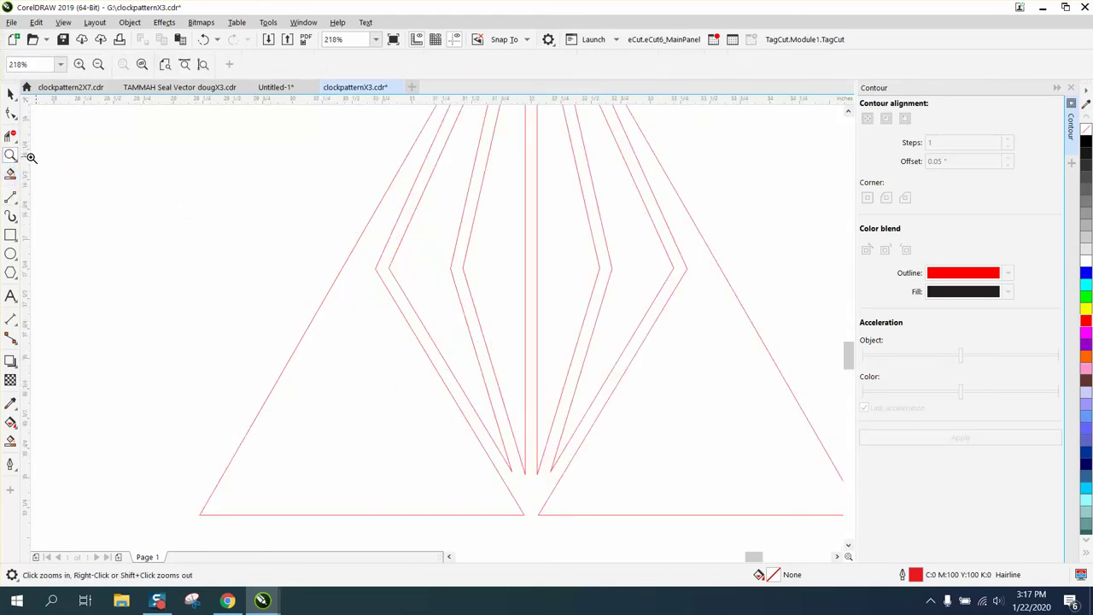
pyautogui.click(10, 197)
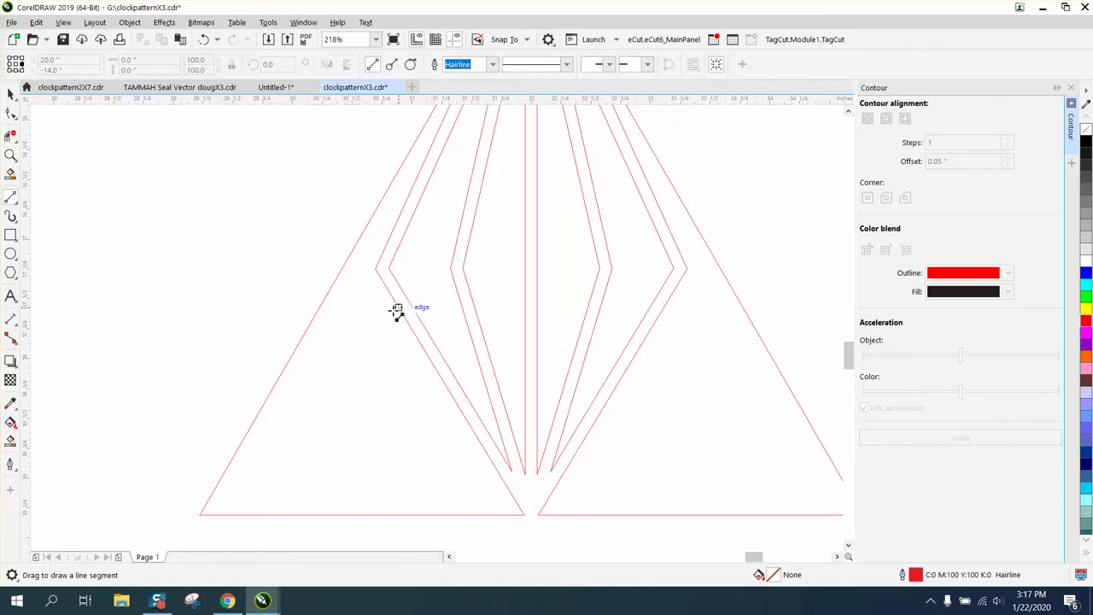
pyautogui.moveTo(398, 308); pyautogui.dragTo(344, 219)
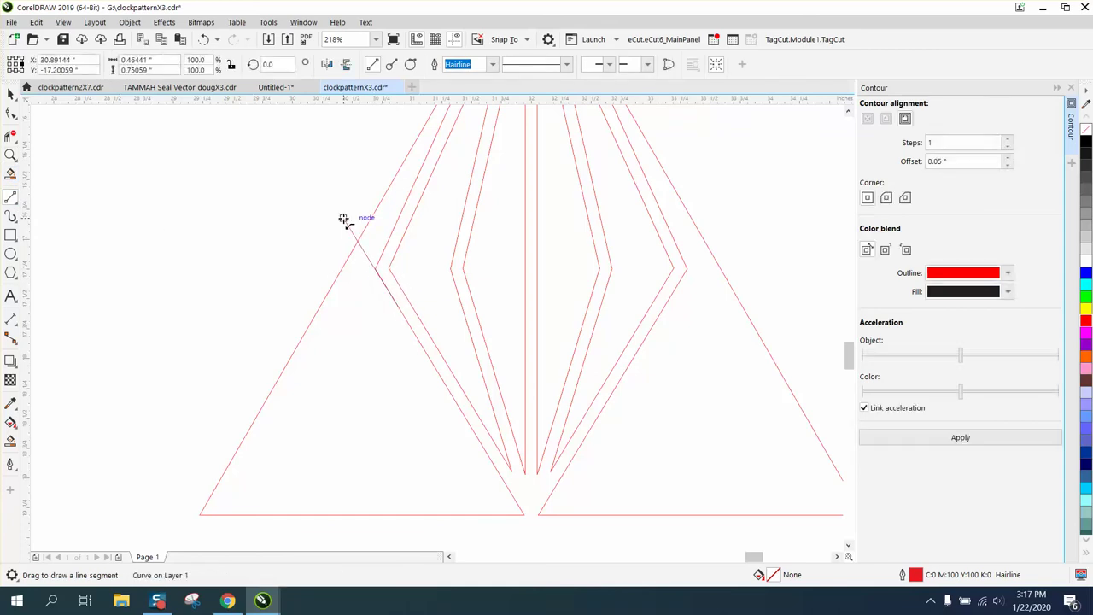
# Step: Smart Fill the small lower-left triangle into a cyan shape
pyautogui.click(16, 443)
pyautogui.click(277, 442)
pyautogui.scroll(-5, 363, 416)
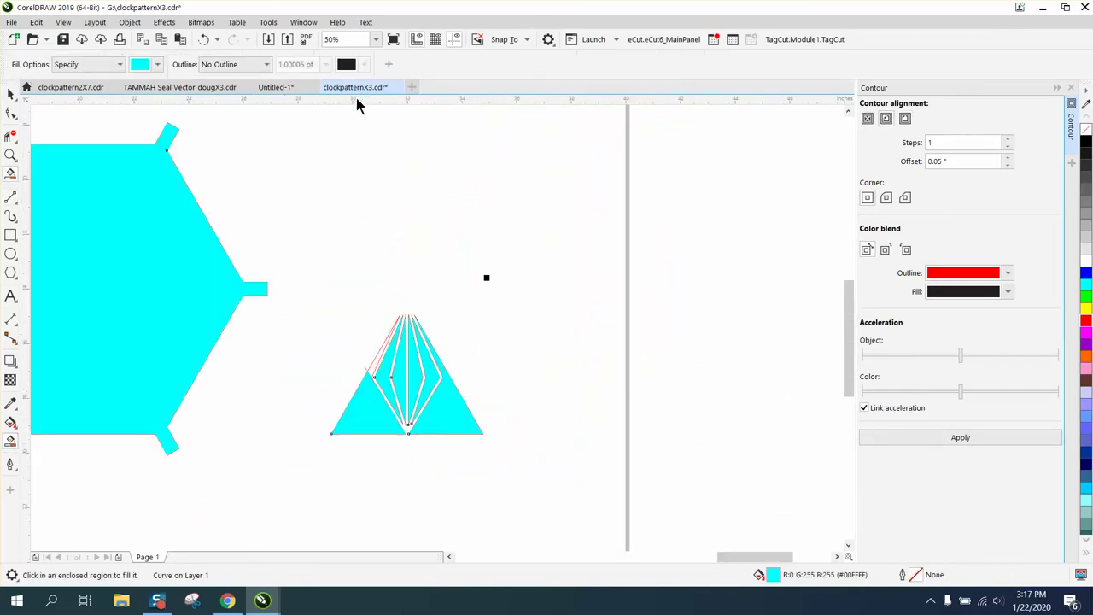
pyautogui.click(11, 92)
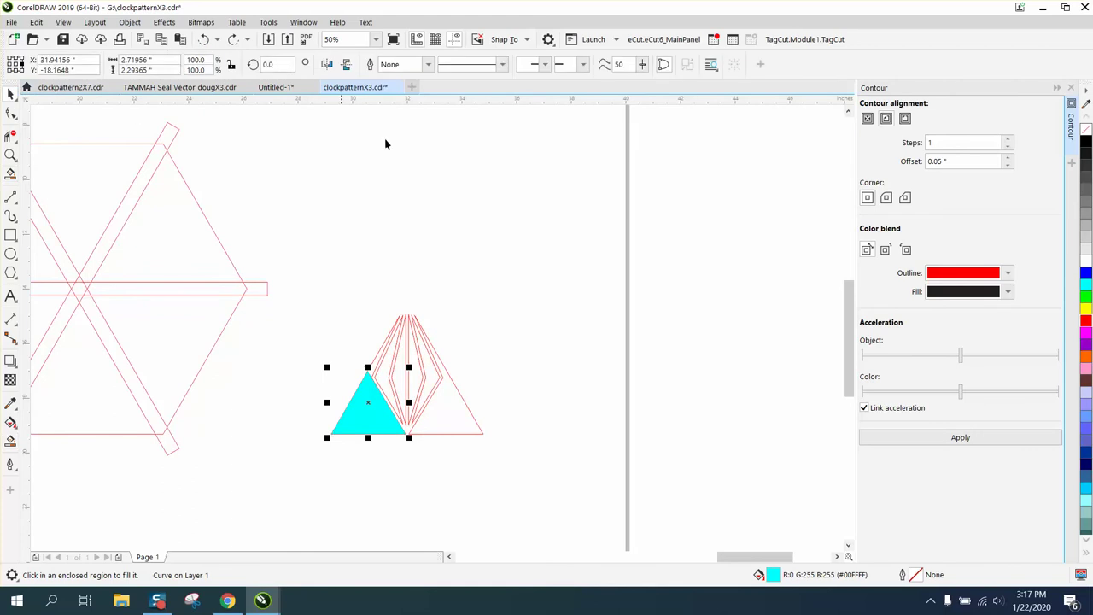
# Step: Set the nudge distance to 2 inches, nudge the triangle down, and delete the stray line segment
pyautogui.click(397, 130)
pyautogui.click(435, 64)
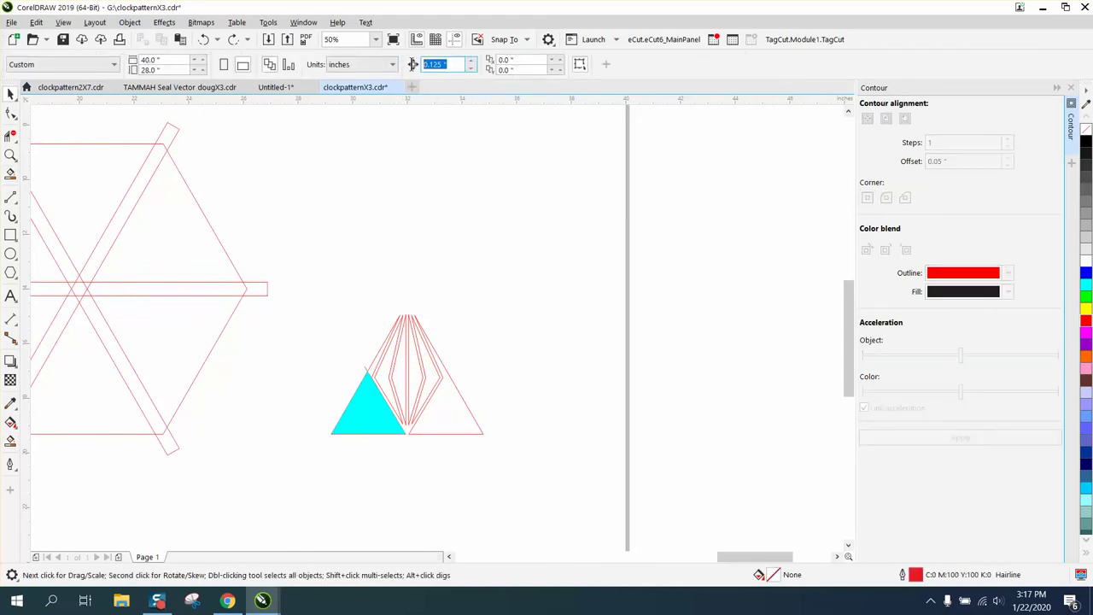
pyautogui.write('2')
pyautogui.click(381, 415)
pyautogui.press('Down')
pyautogui.press('Down')
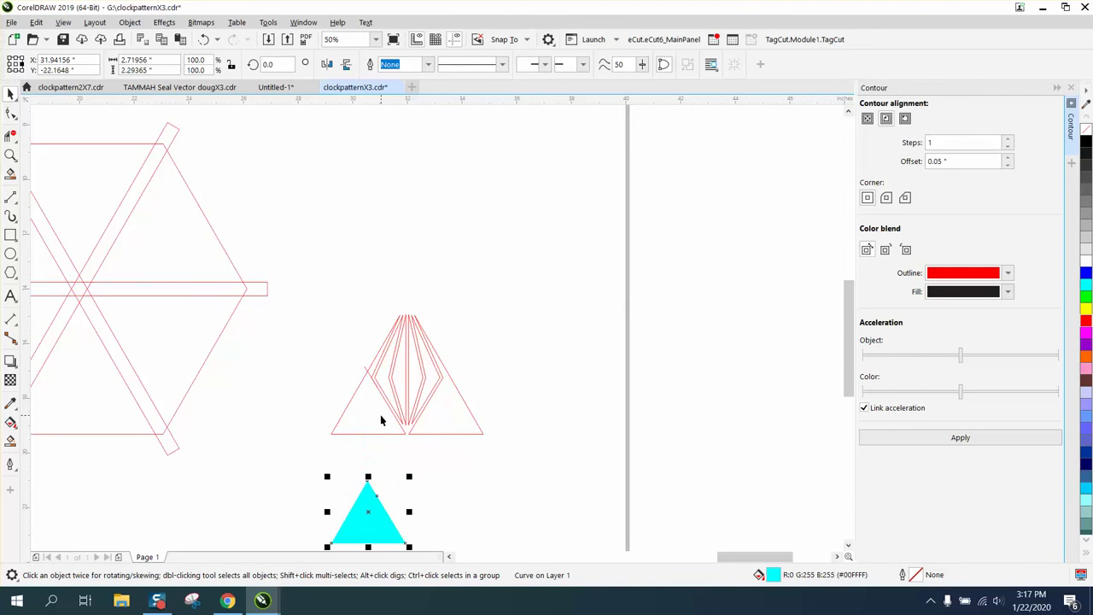
pyautogui.click(365, 373)
pyautogui.press('Delete')
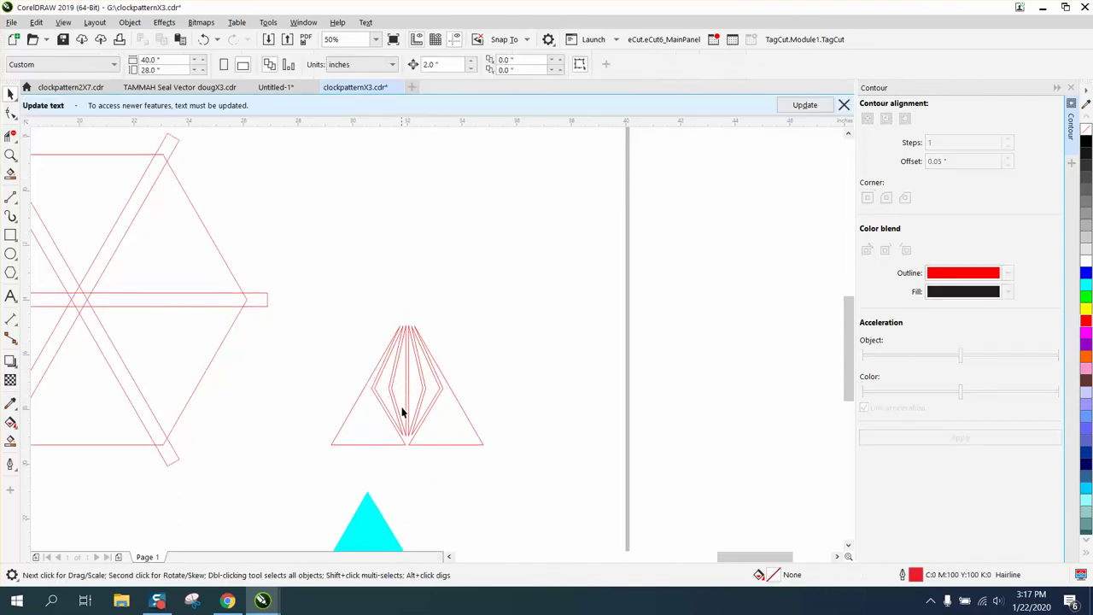
# Step: Nudge the triangle up above the fan design and make it unfilled with a red outline
pyautogui.click(376, 538)
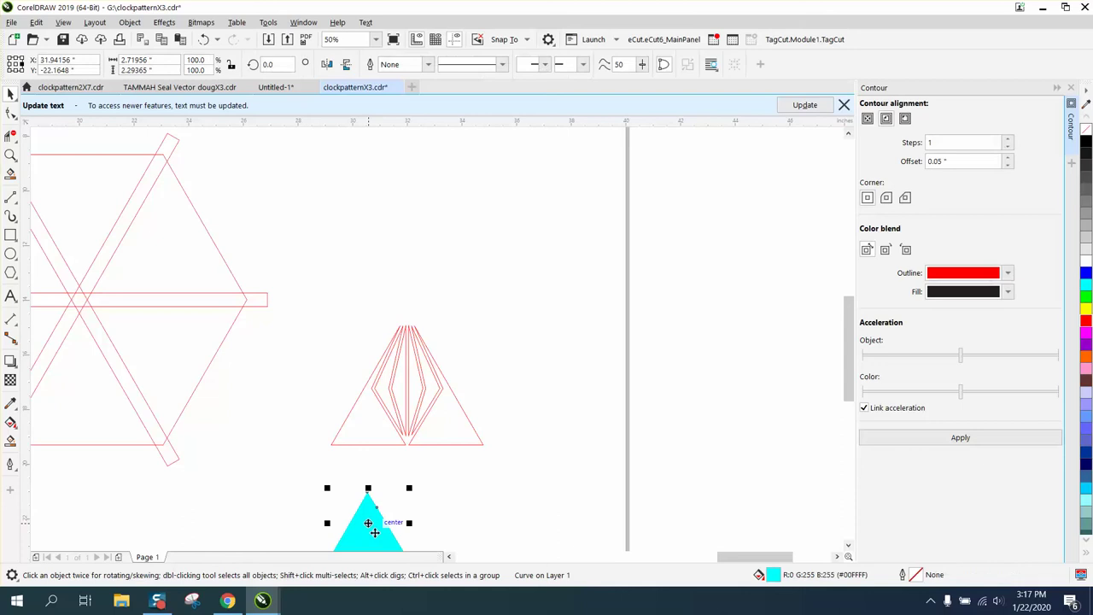
pyautogui.press('Up')
pyautogui.press('Up')
pyautogui.press('Up')
pyautogui.press('Up')
pyautogui.press('Up')
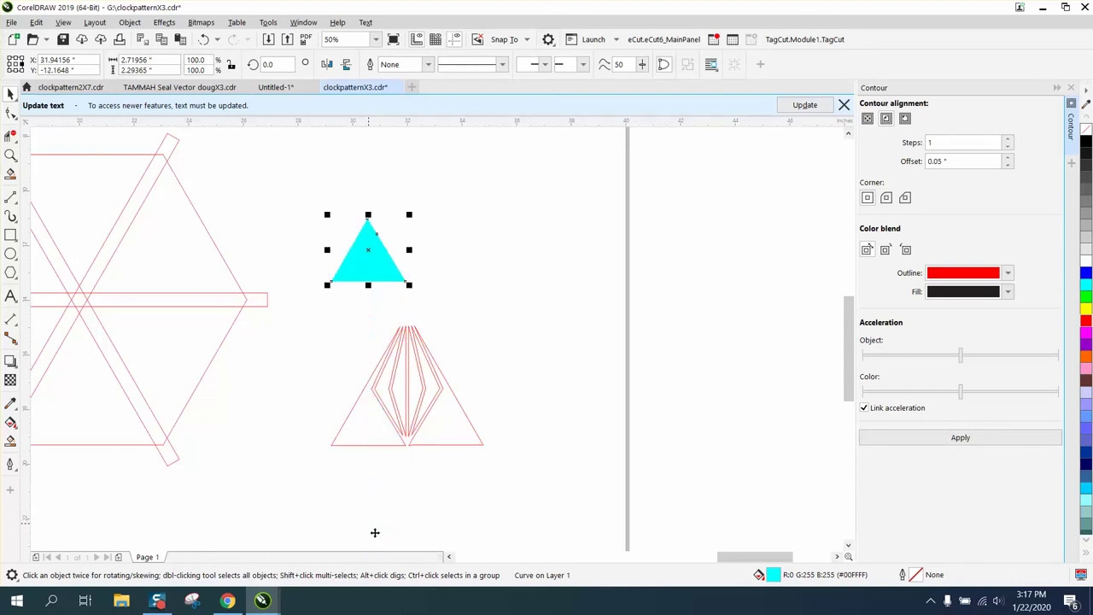
pyautogui.click(1086, 133)
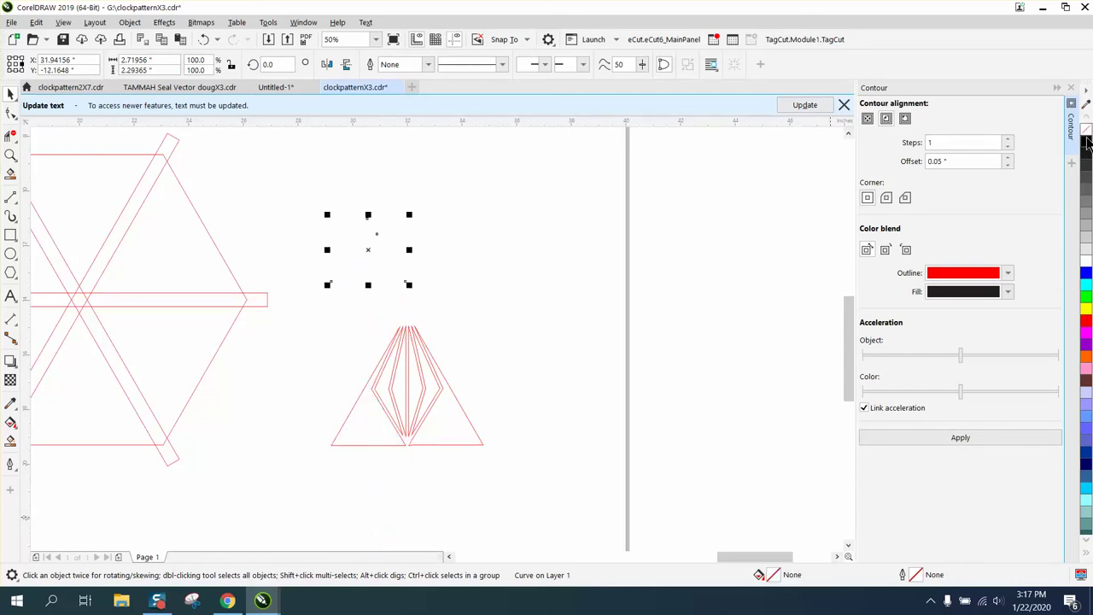
pyautogui.rightClick(1085, 319)
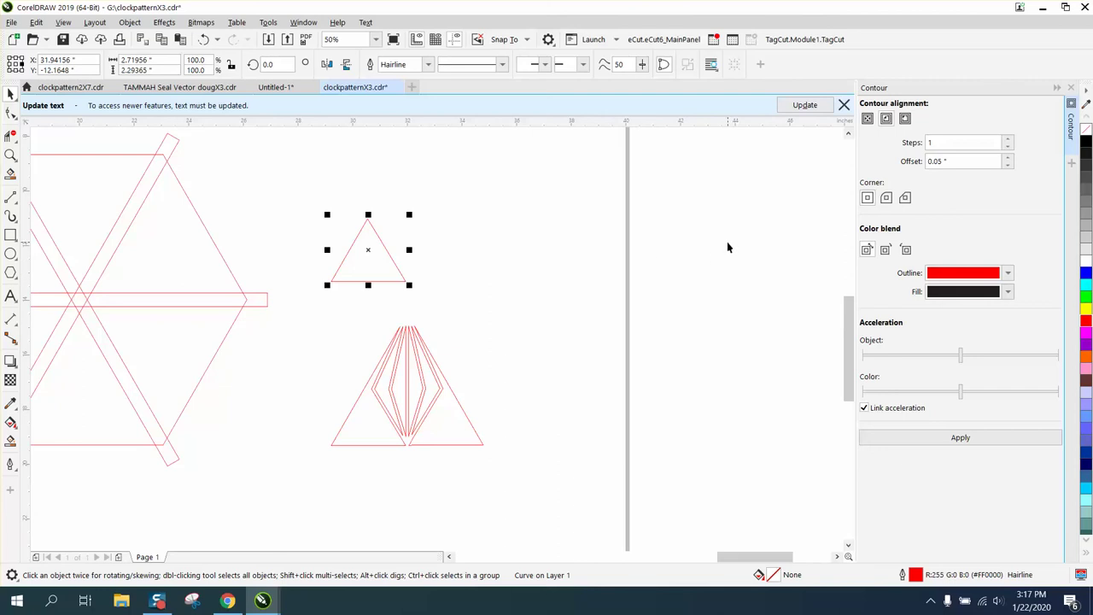
# Step: Select the 0.05 contour offset value, dismiss the text notice, and close the contour settings
pyautogui.click(960, 163)
pyautogui.moveTo(999, 162); pyautogui.dragTo(917, 168)
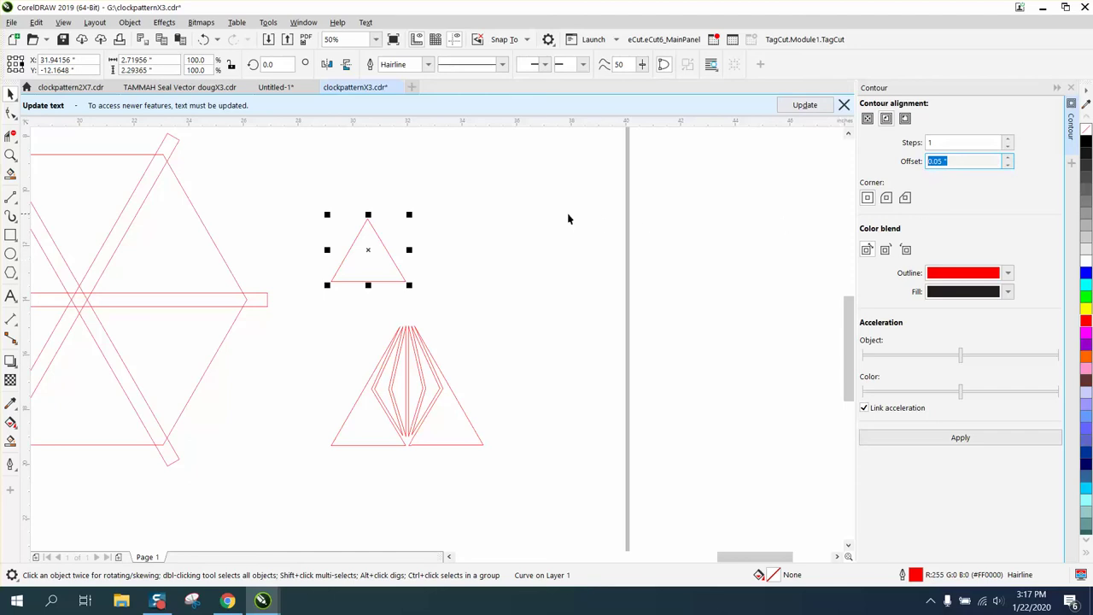
pyautogui.click(842, 103)
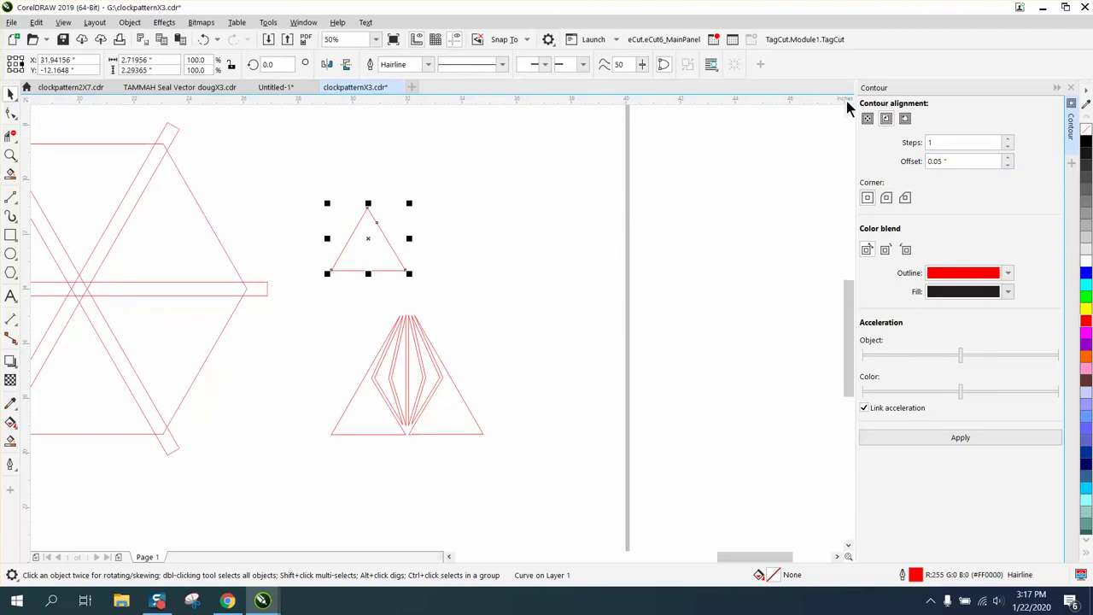
pyautogui.click(1073, 89)
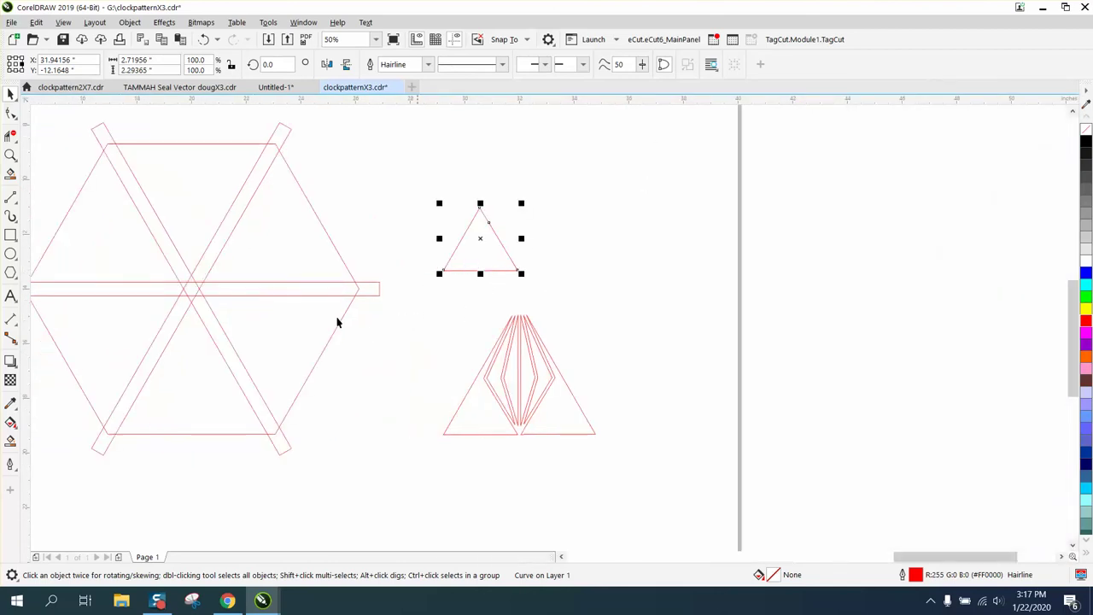
pyautogui.click(11, 237)
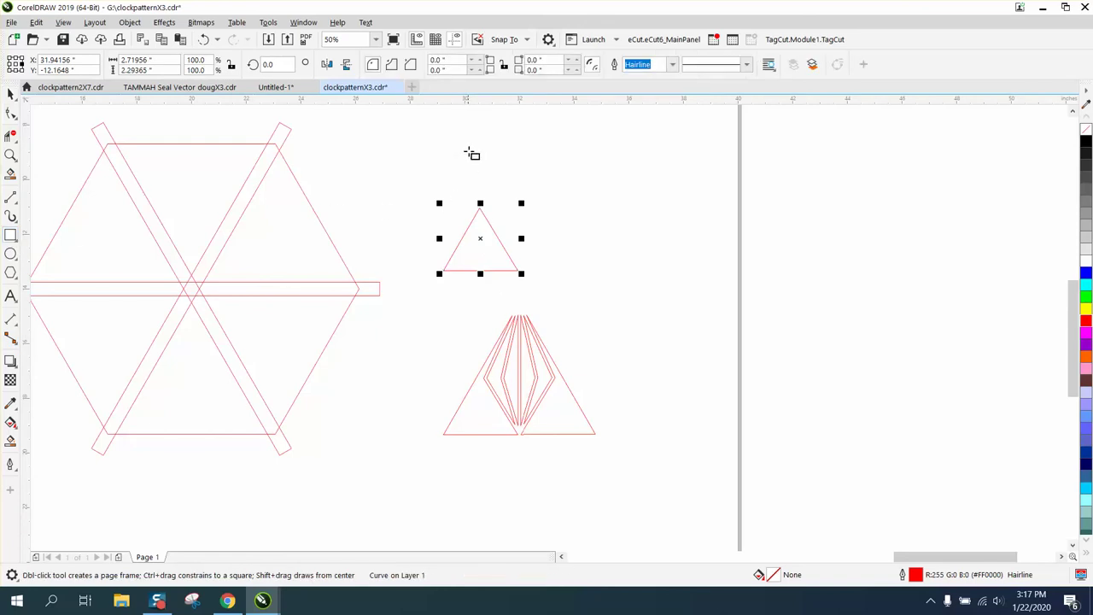
# Step: Draw a thin strip above the small triangle and set its height to 0.125 inch
pyautogui.moveTo(467, 152); pyautogui.dragTo(591, 160)
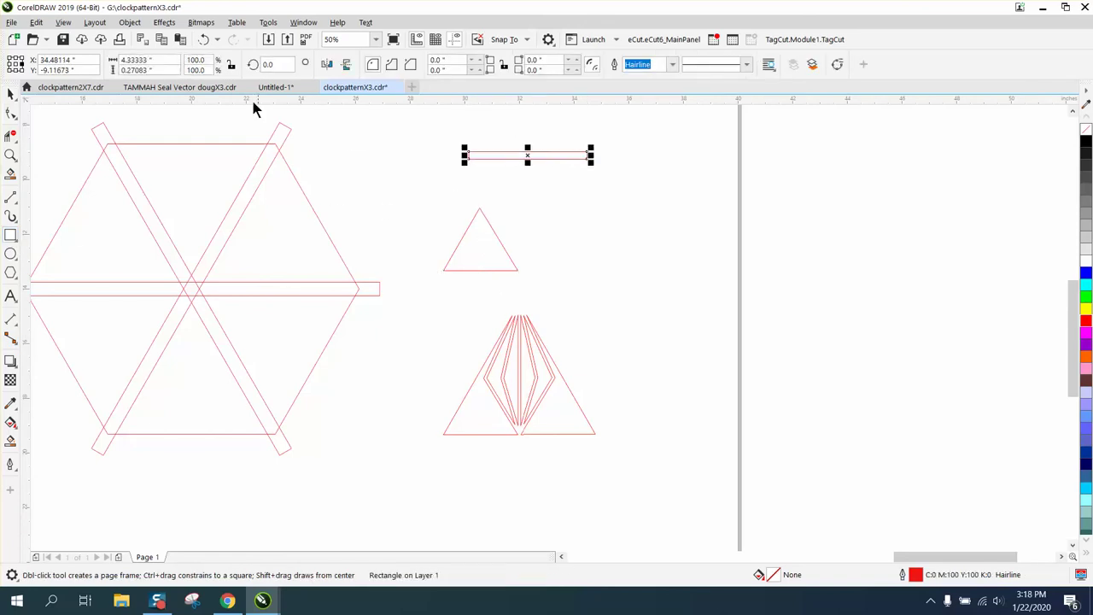
pyautogui.click(160, 63)
pyautogui.click(130, 70)
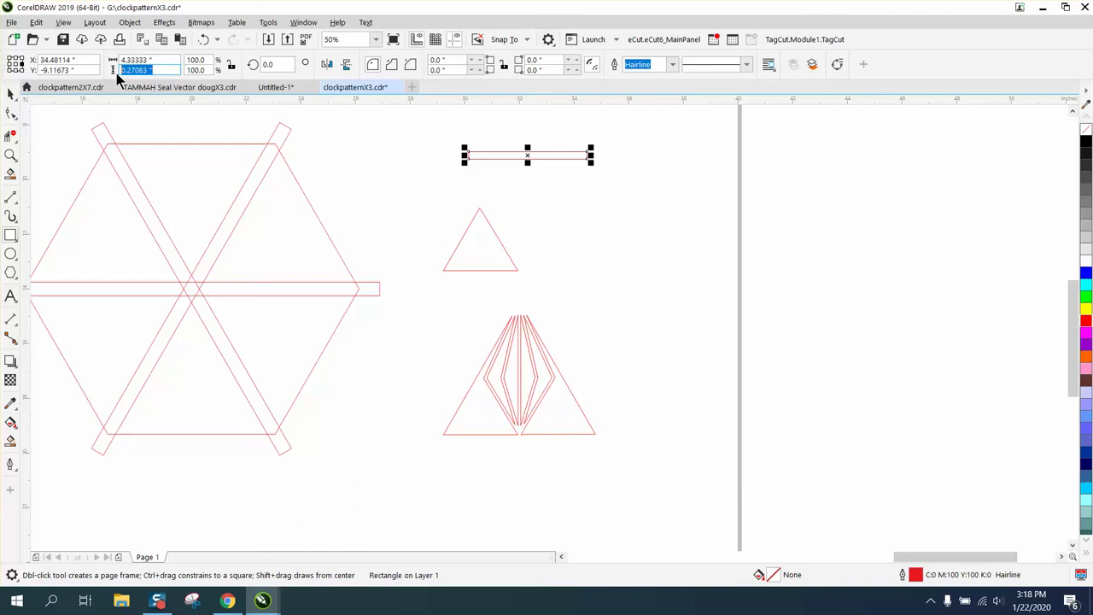
pyautogui.write('.125')
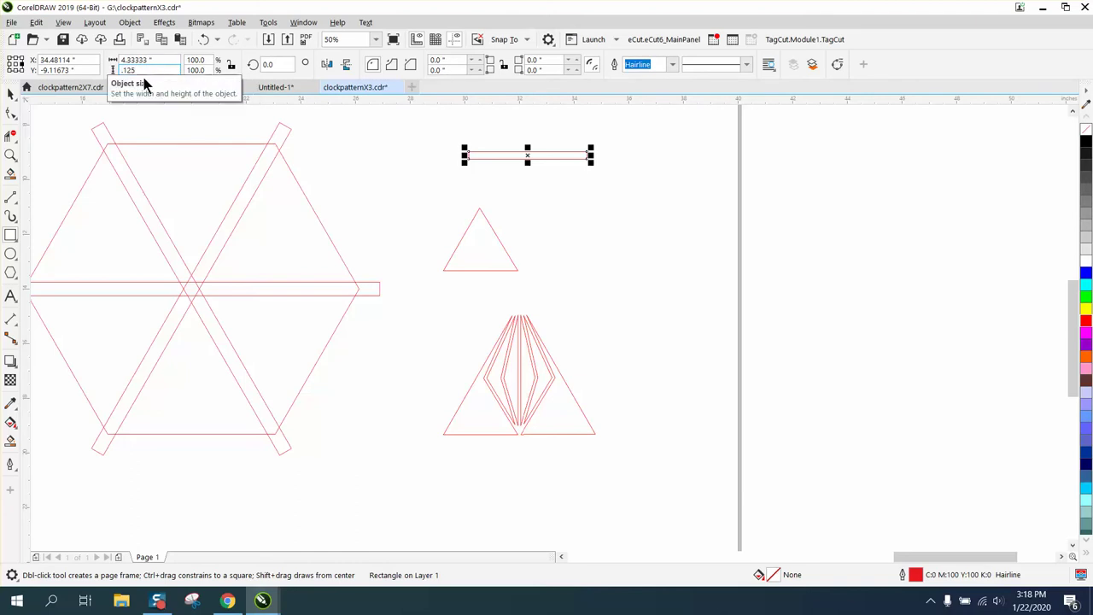
pyautogui.click(10, 93)
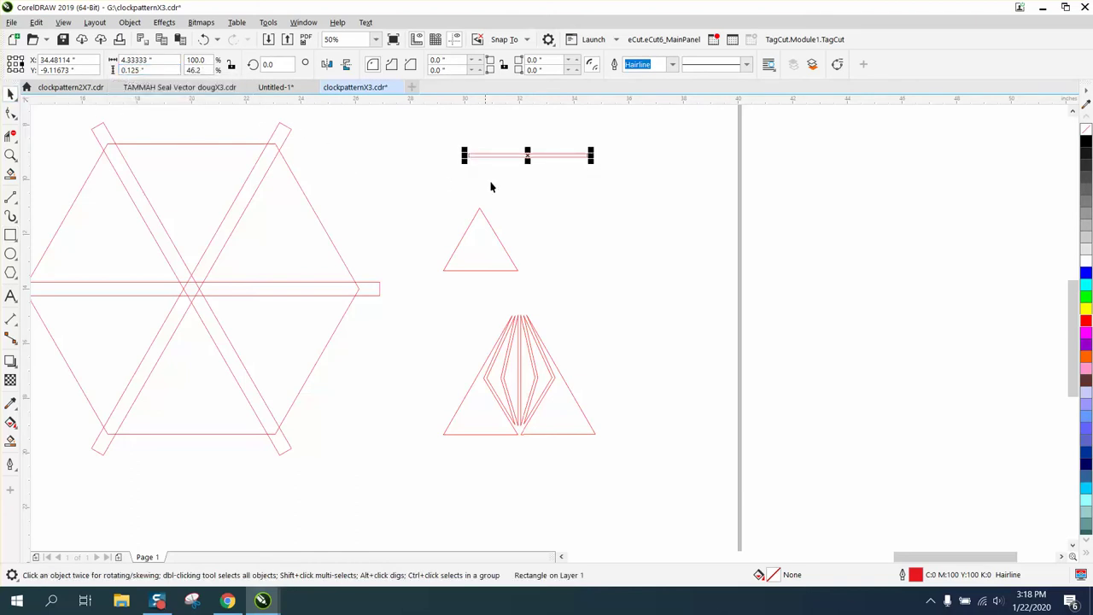
# Step: Rotate the strip about 45° and place its lower end on the triangle's left corner
pyautogui.click(529, 156)
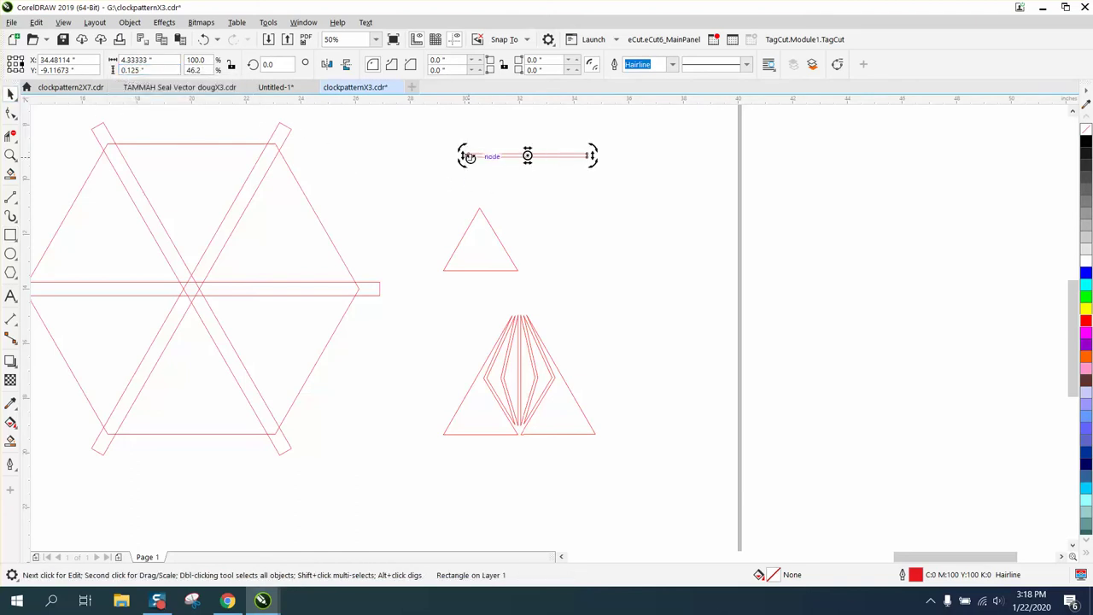
pyautogui.moveTo(469, 158); pyautogui.dragTo(498, 198)
pyautogui.press('Escape')
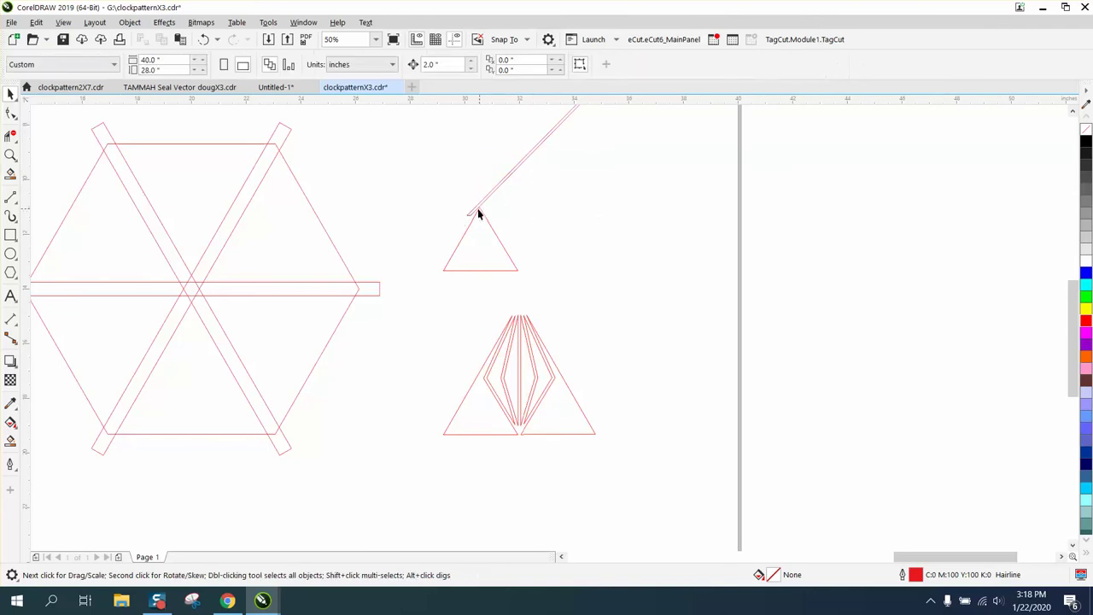
pyautogui.click(469, 213)
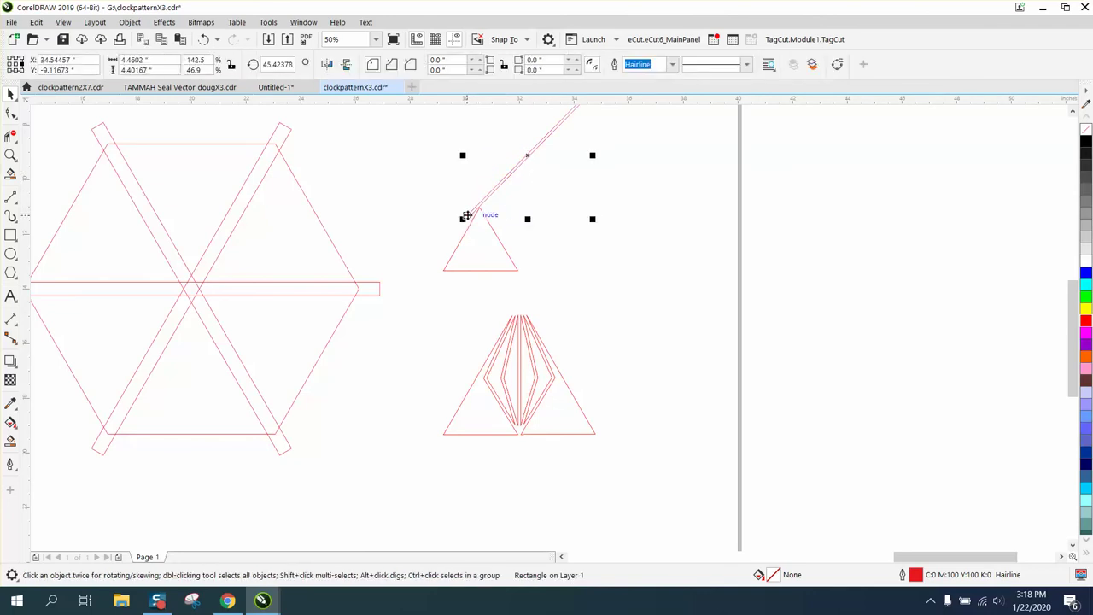
pyautogui.moveTo(467, 216); pyautogui.dragTo(448, 271)
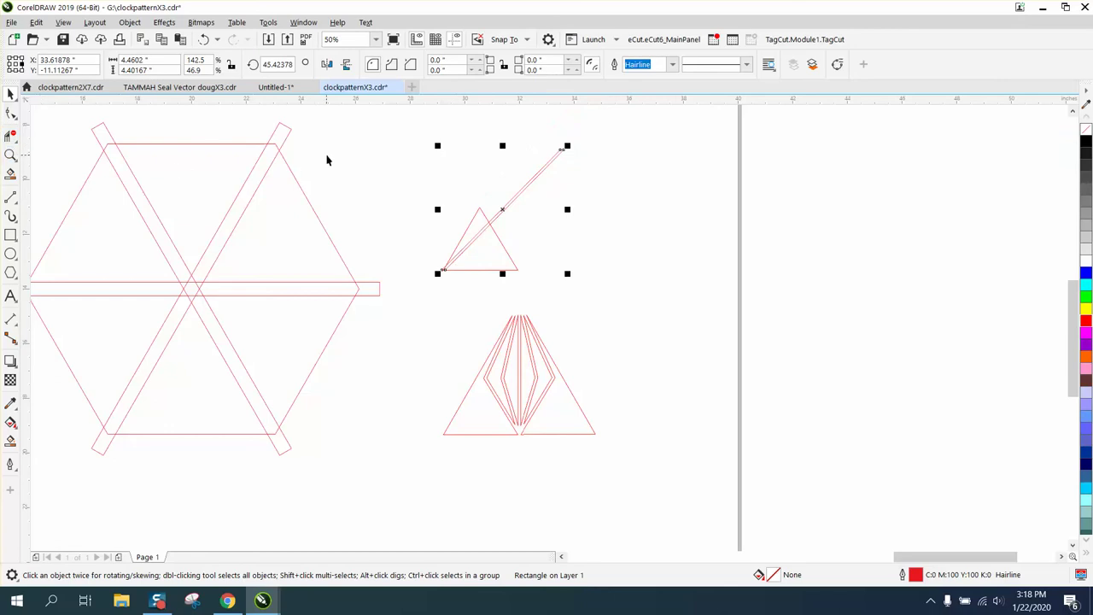
pyautogui.click(10, 155)
pyautogui.moveTo(396, 183); pyautogui.dragTo(696, 330)
pyautogui.click(11, 94)
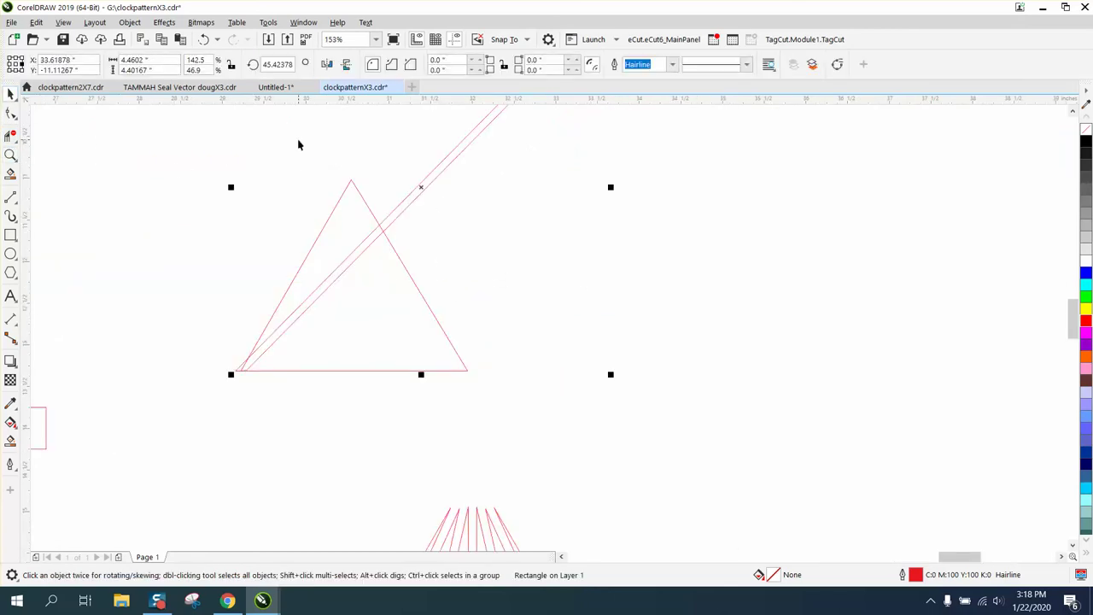
pyautogui.scroll(-2, 460, 207)
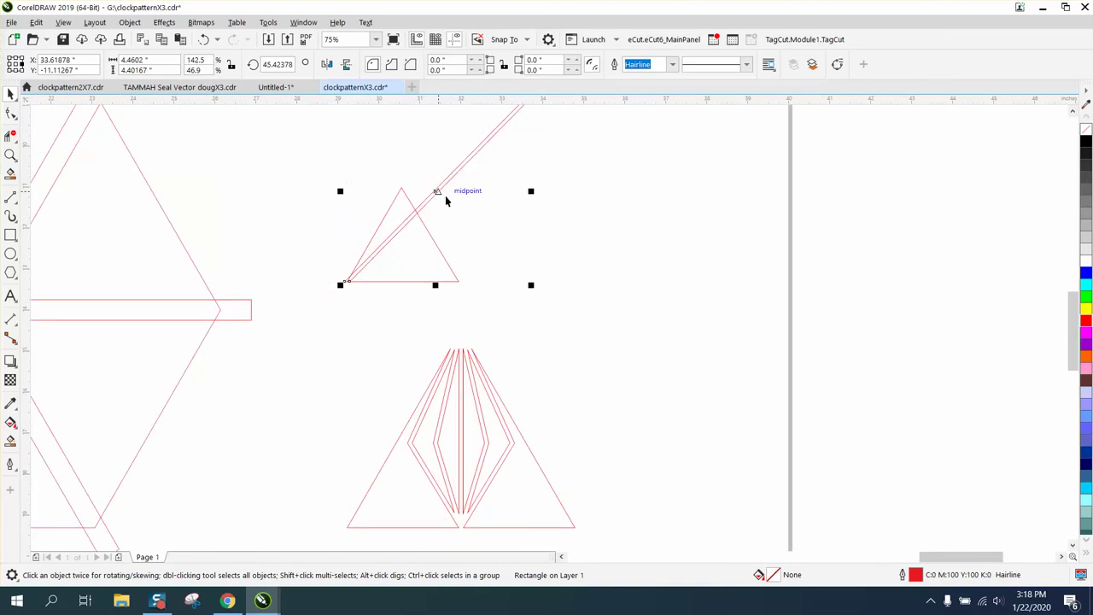
pyautogui.click(445, 196)
# Step: Rotate two copies of the strip around the left corner, at about 32.8° and 20.1°
pyautogui.scroll(-2, 508, 204)
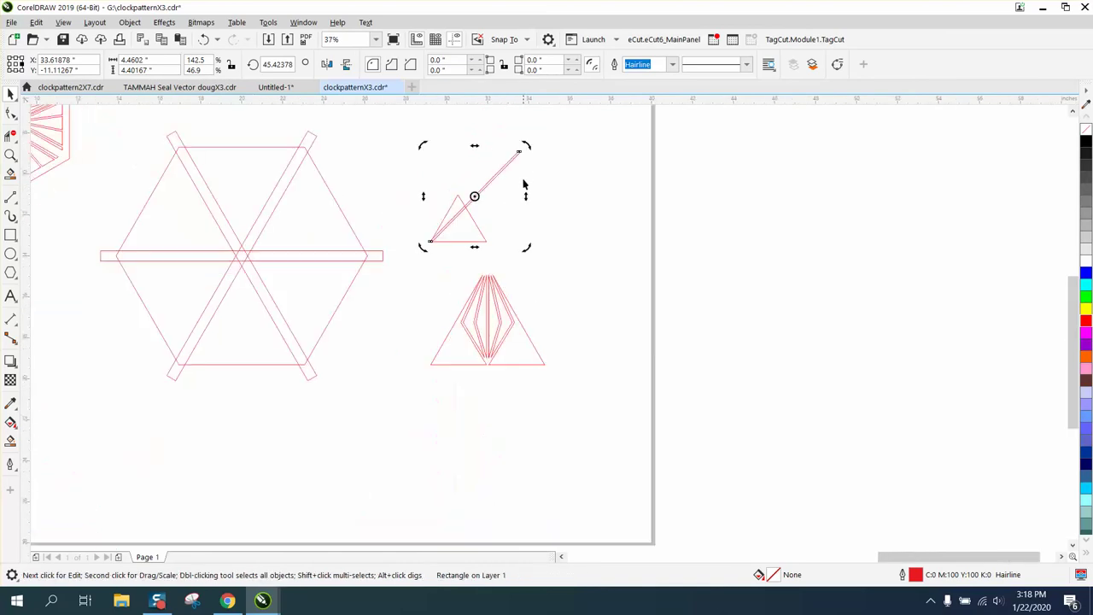
pyautogui.moveTo(529, 146); pyautogui.dragTo(541, 159)
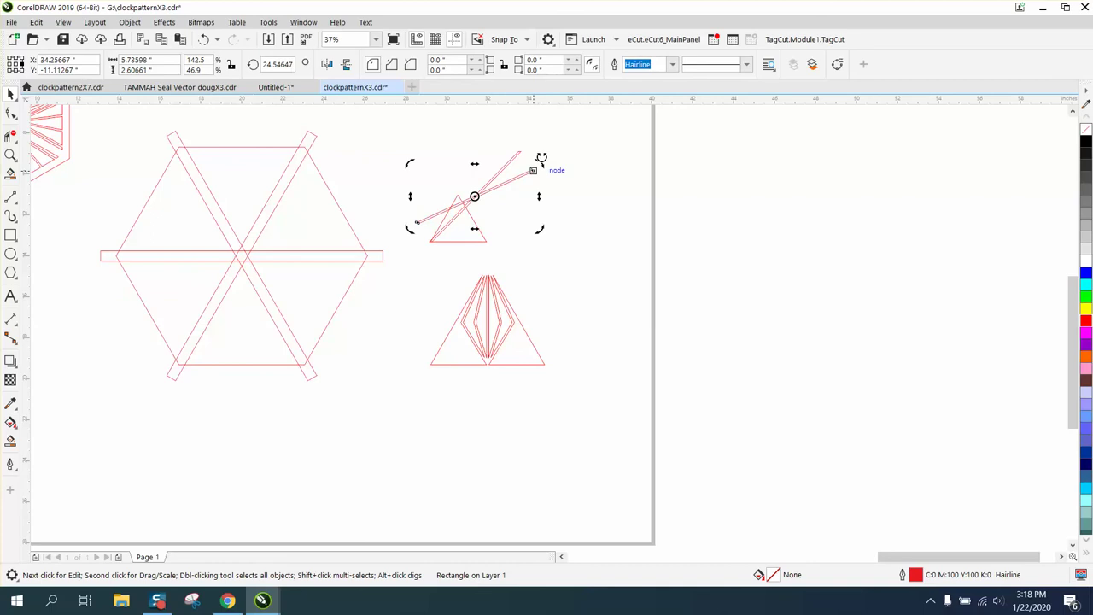
pyautogui.click(209, 42)
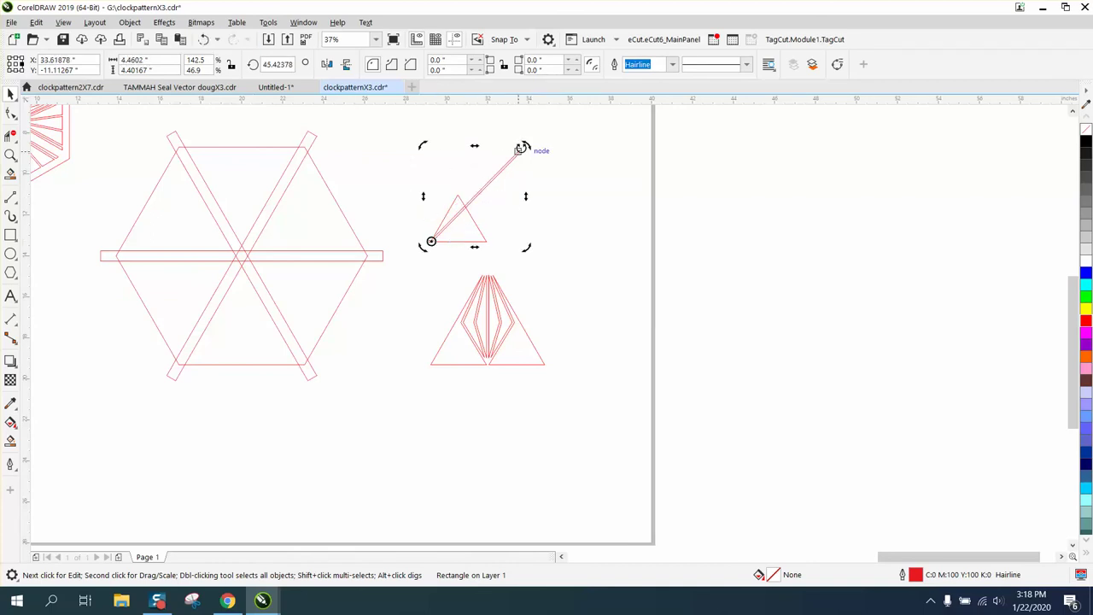
pyautogui.moveTo(523, 147); pyautogui.dragTo(553, 198)
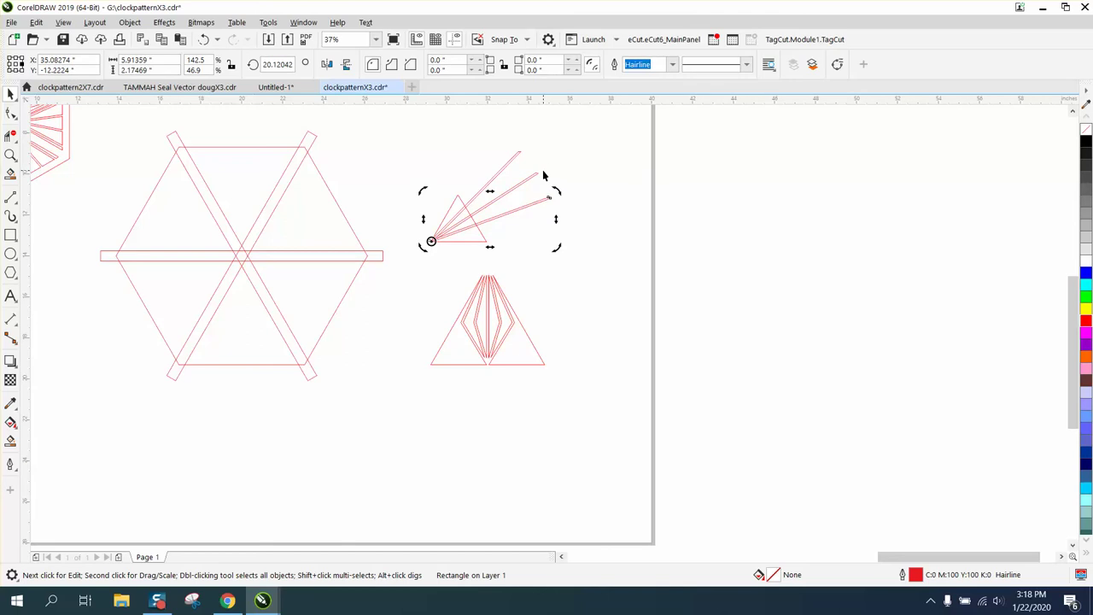
pyautogui.hotkey('ctrl', 'p')
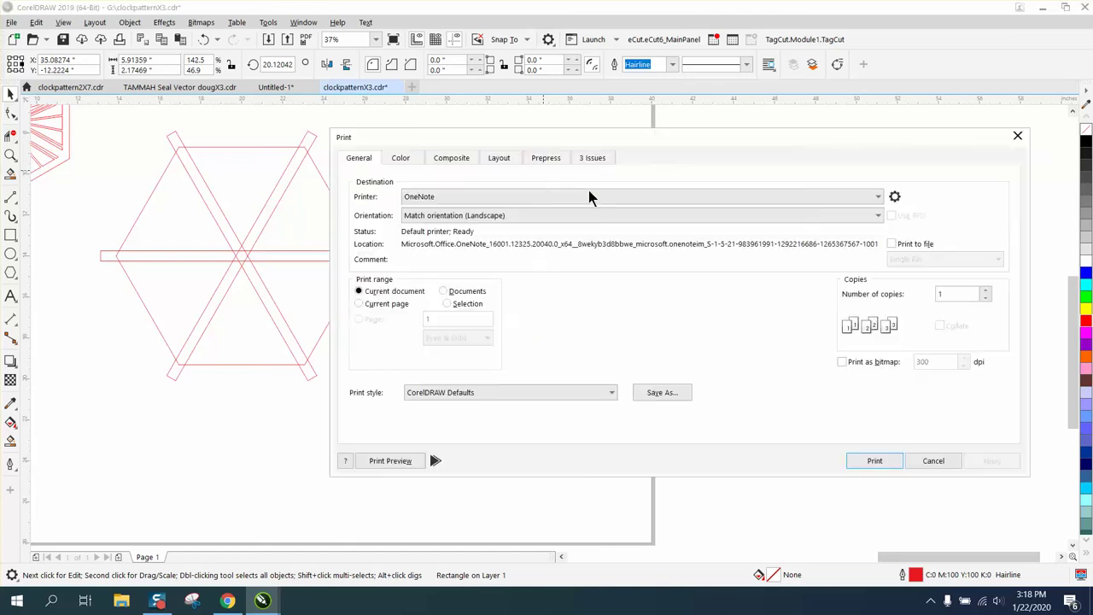
pyautogui.click(1019, 137)
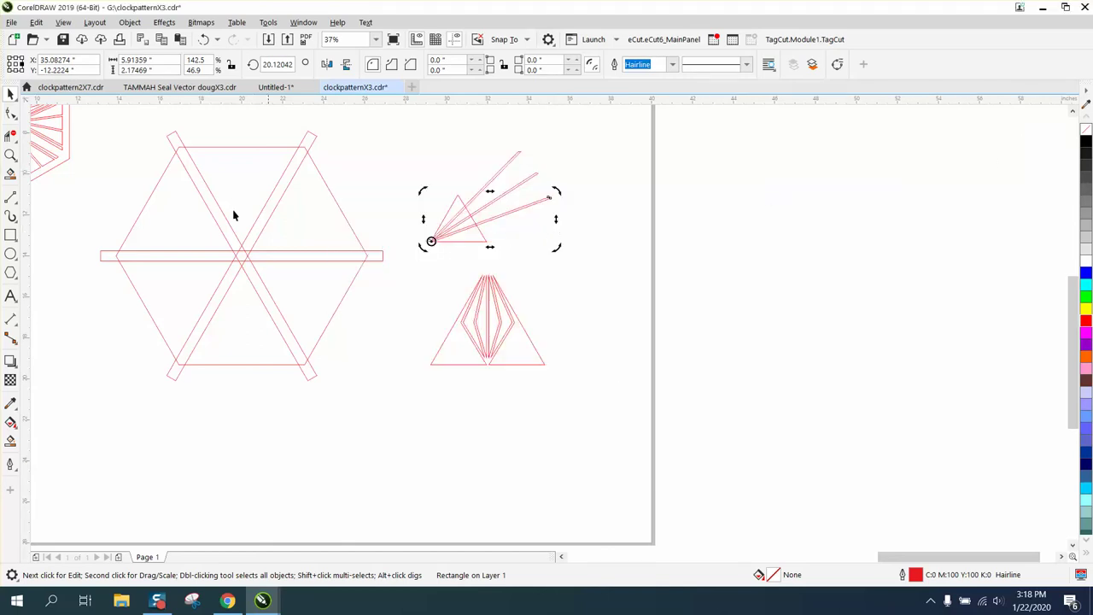
pyautogui.click(10, 156)
pyautogui.moveTo(381, 136); pyautogui.dragTo(611, 276)
# Step: Cut the three strips out of the small triangle using Back Minus Front
pyautogui.click(10, 93)
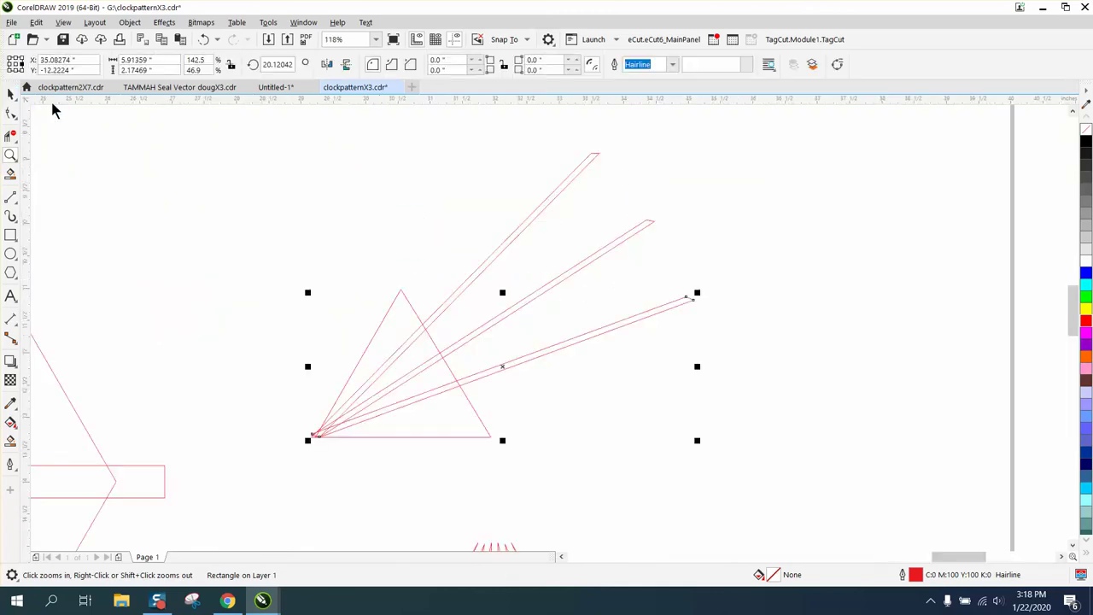
pyautogui.moveTo(267, 124); pyautogui.dragTo(468, 380)
pyautogui.moveTo(858, 518); pyautogui.dragTo(858, 518)
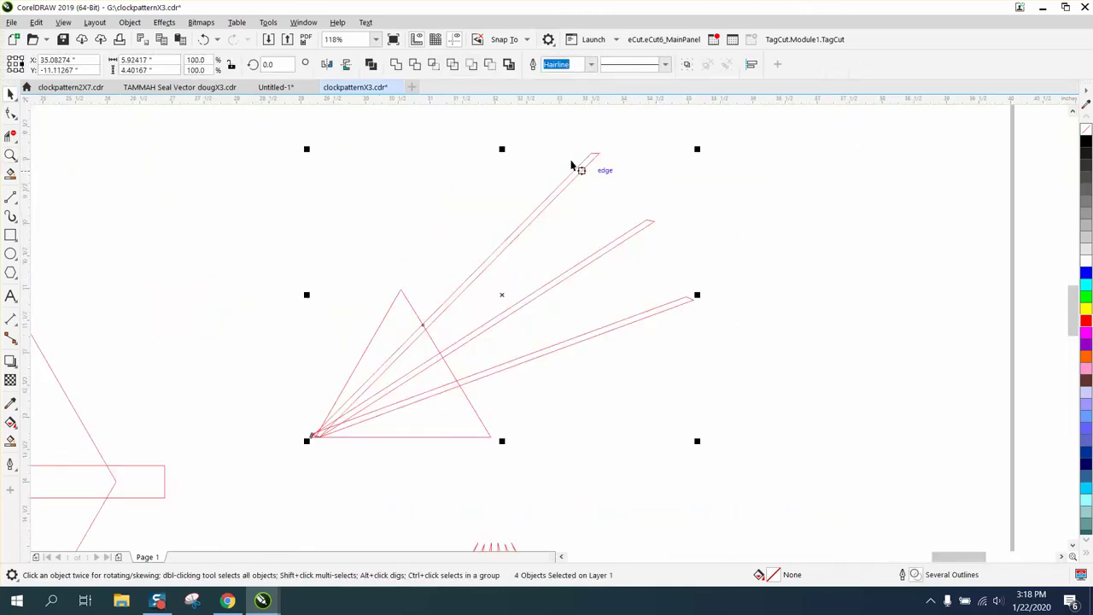
pyautogui.click(489, 66)
# Step: Nudge the slotted triangle down onto the fan triangle's lower-left corner
pyautogui.scroll(-2, 483, 210)
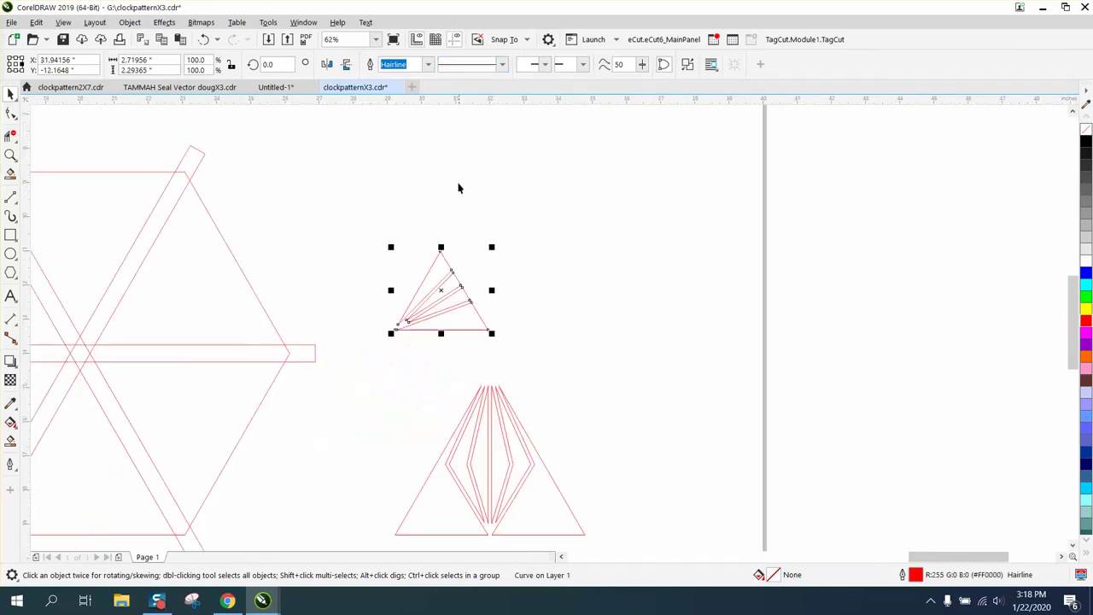
pyautogui.scroll(-2, 456, 183)
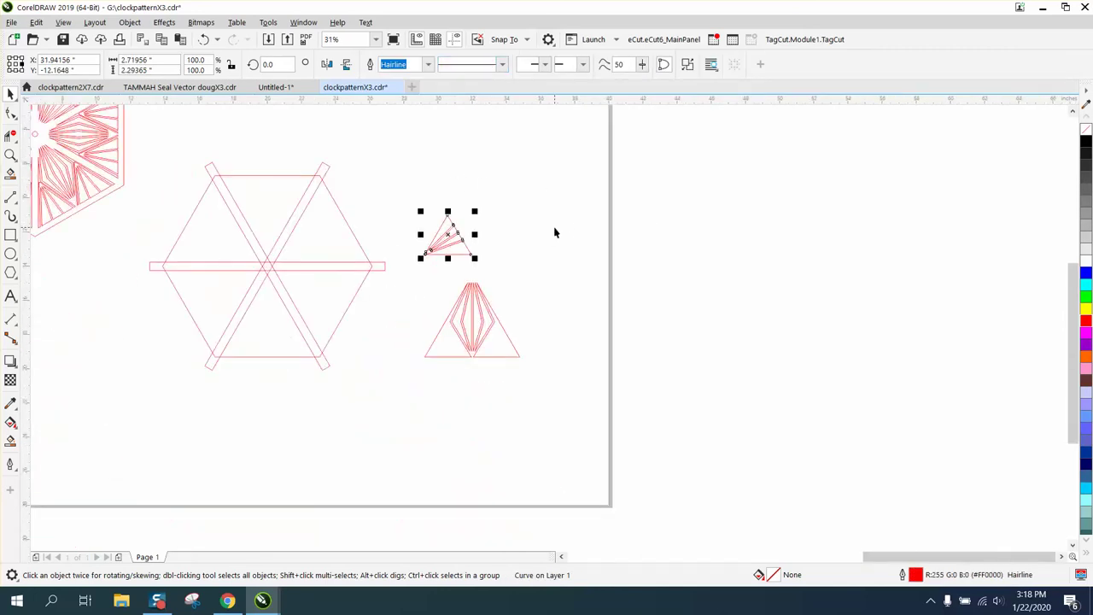
pyautogui.click(394, 128)
pyautogui.click(449, 234)
pyautogui.press('Down')
pyautogui.press('Down')
pyautogui.press('Down')
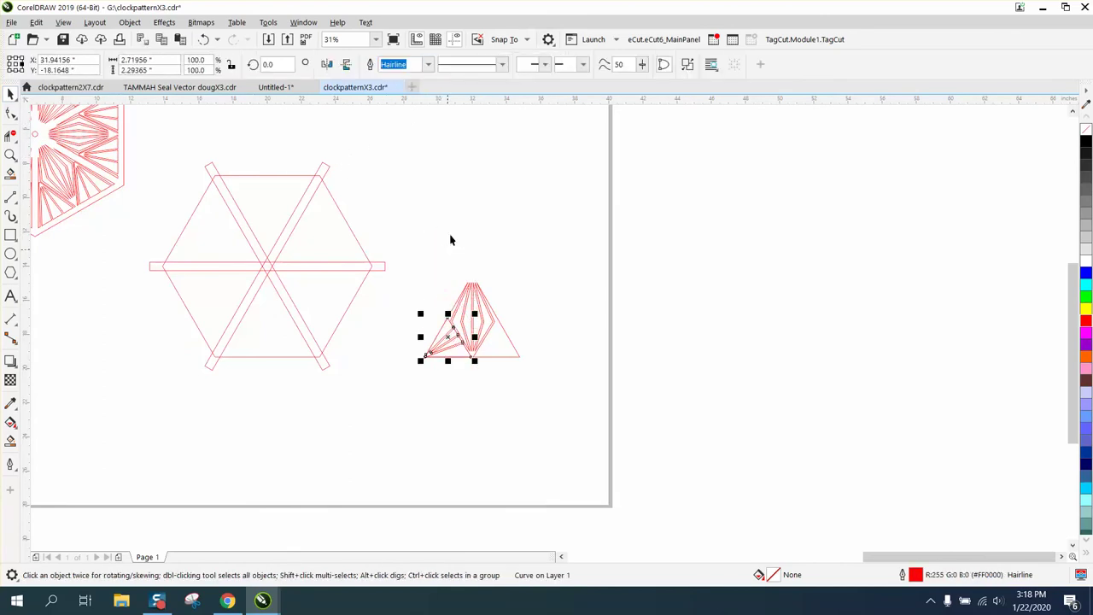
# Step: Delete the tiny bottom-left corner segment of the small triangle with Virtual Segment Delete
pyautogui.click(10, 155)
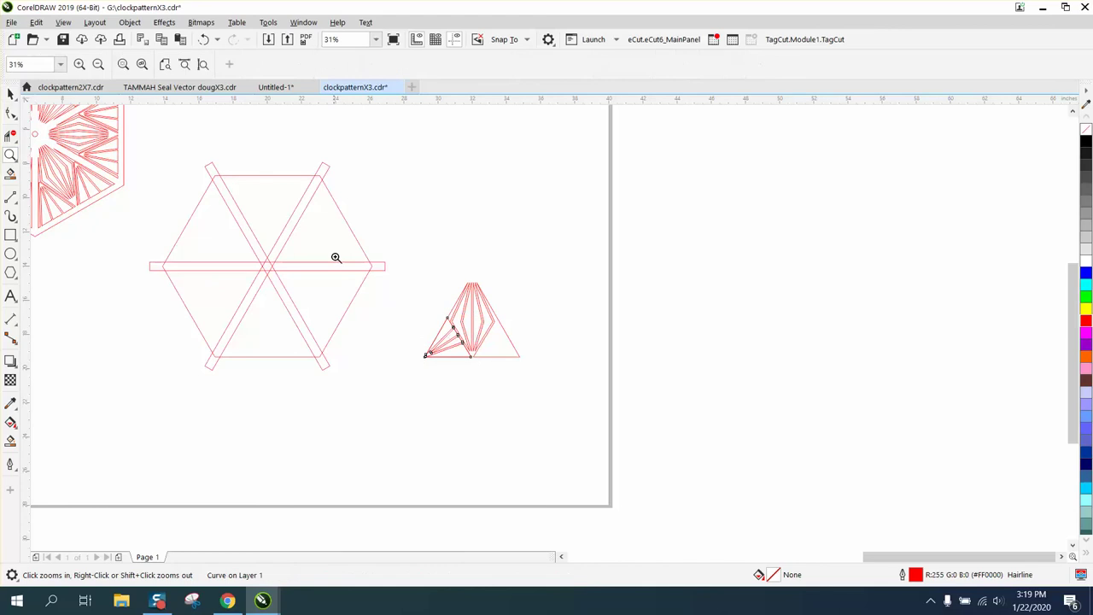
pyautogui.moveTo(370, 282); pyautogui.dragTo(486, 367)
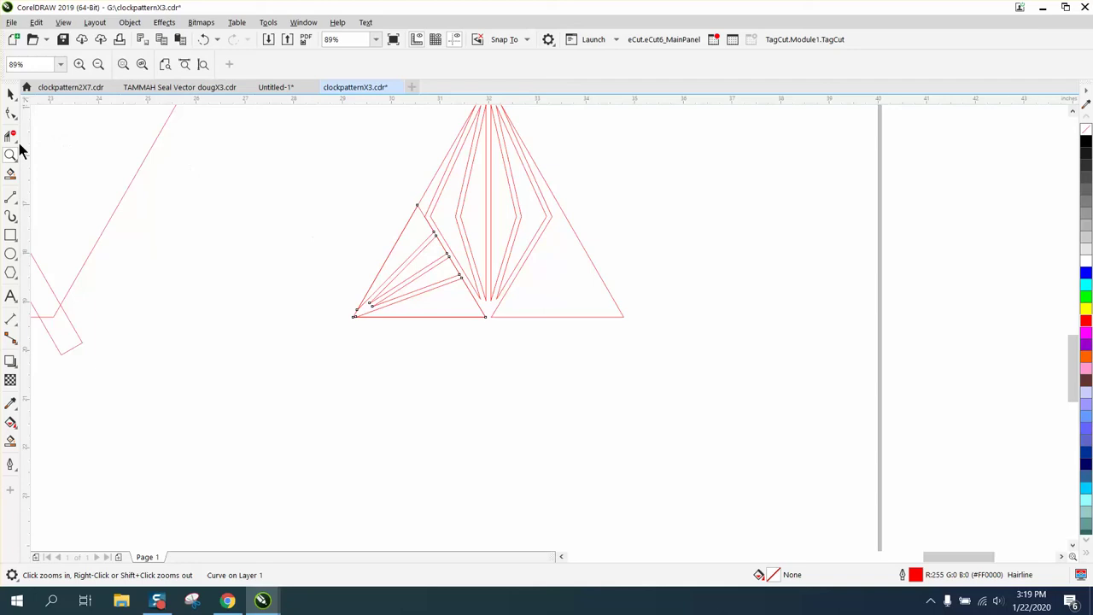
pyautogui.moveTo(380, 203); pyautogui.dragTo(658, 424)
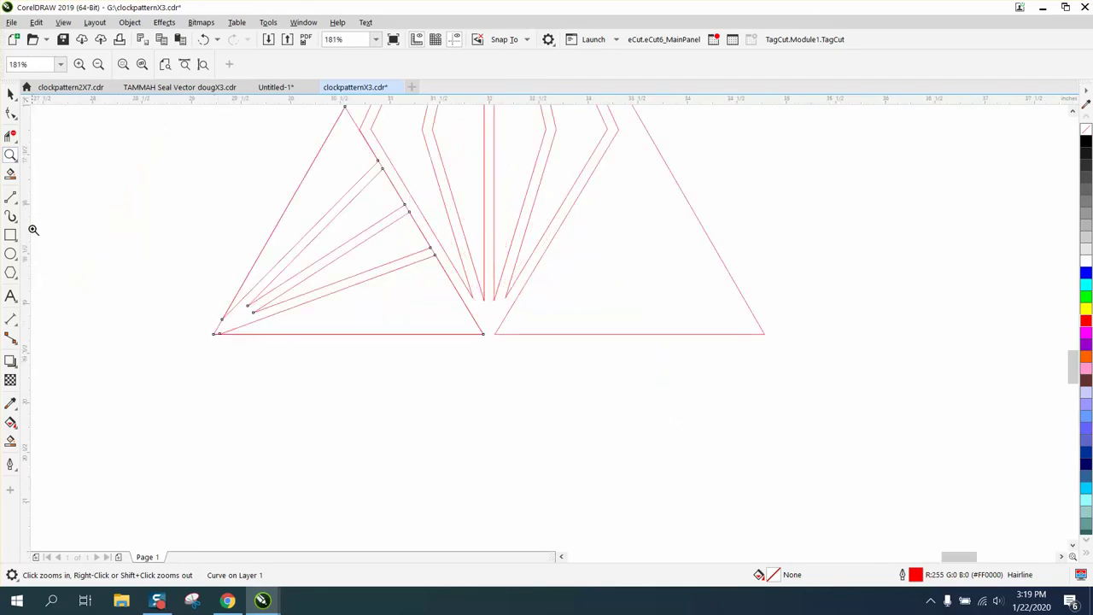
pyautogui.click(10, 135)
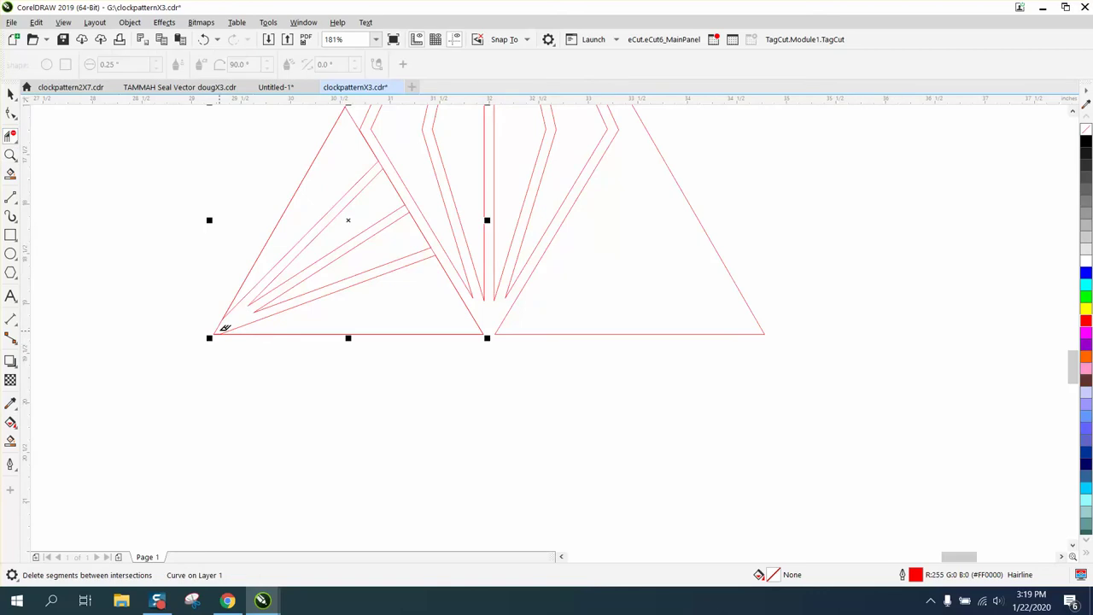
pyautogui.click(218, 326)
pyautogui.click(217, 333)
pyautogui.click(203, 39)
# Step: Drag the bottom line's left end node down below the triangle
pyautogui.click(10, 154)
pyautogui.moveTo(310, 362); pyautogui.dragTo(422, 410)
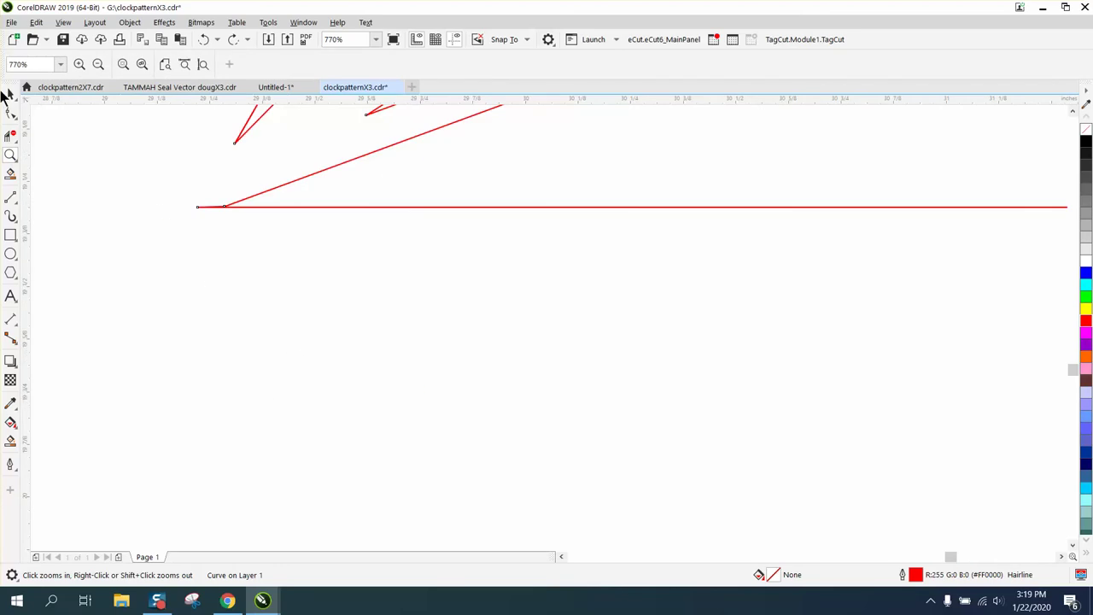
pyautogui.click(10, 112)
pyautogui.moveTo(196, 201); pyautogui.dragTo(215, 219)
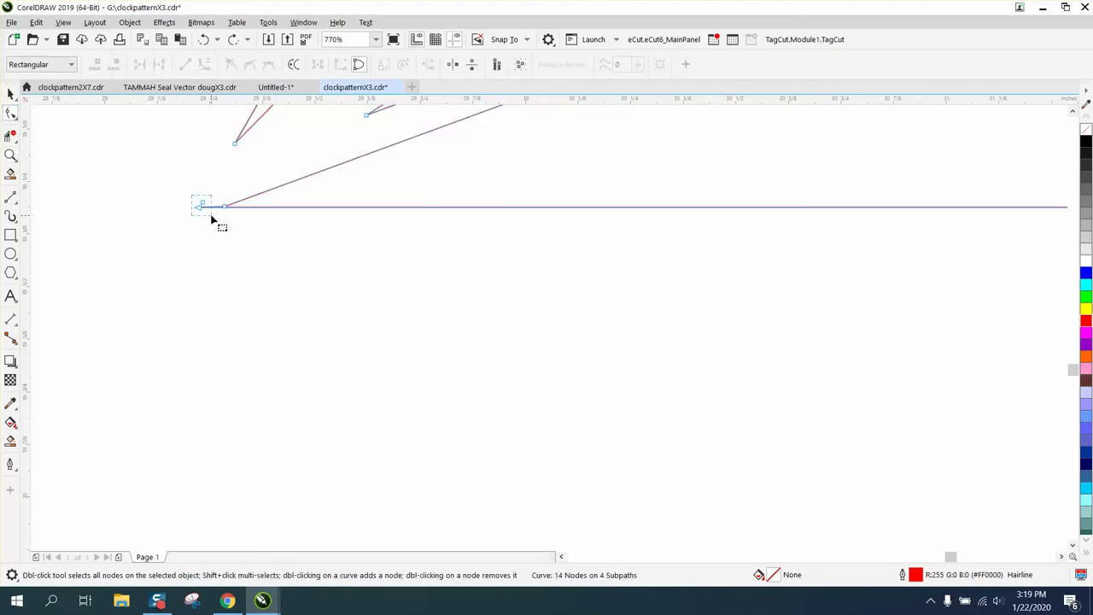
pyautogui.press('Delete')
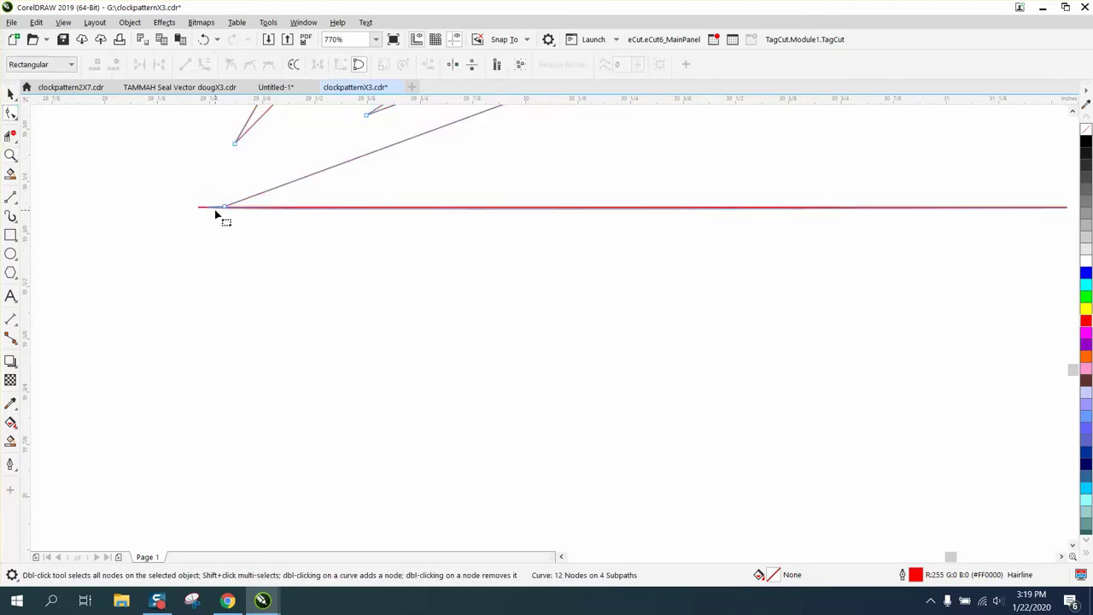
pyautogui.click(224, 208)
pyautogui.press('Delete')
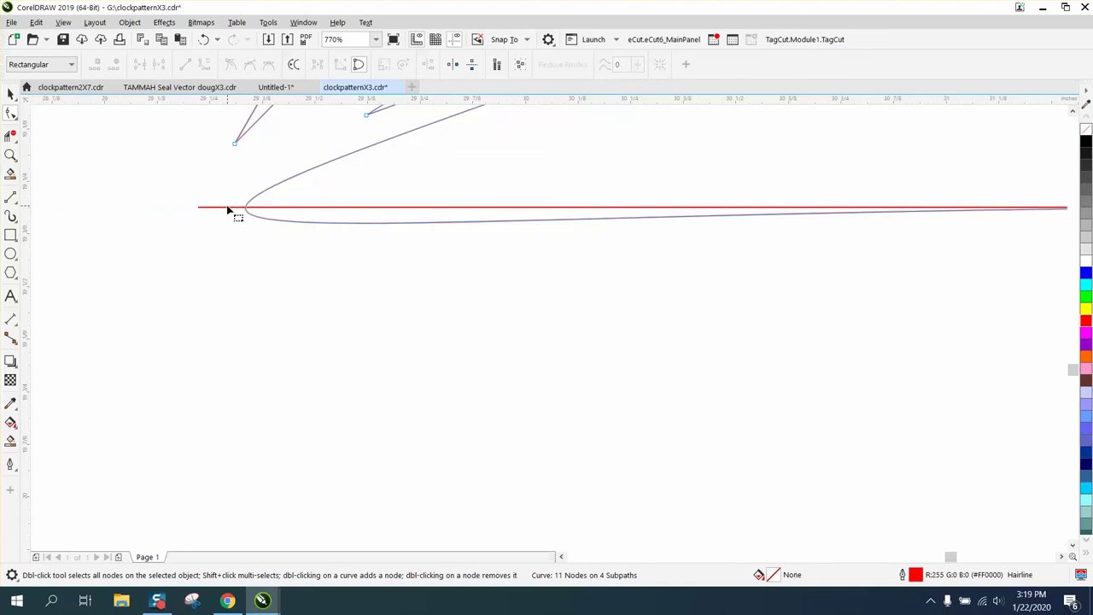
pyautogui.click(205, 40)
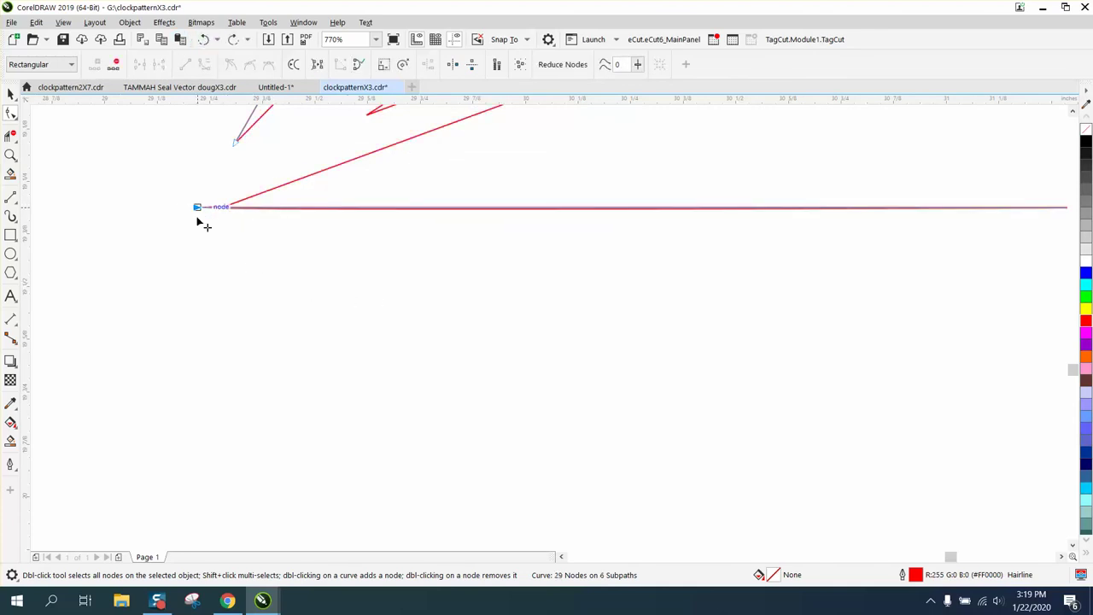
pyautogui.moveTo(198, 208); pyautogui.dragTo(194, 372)
pyautogui.scroll(-5, 181, 382)
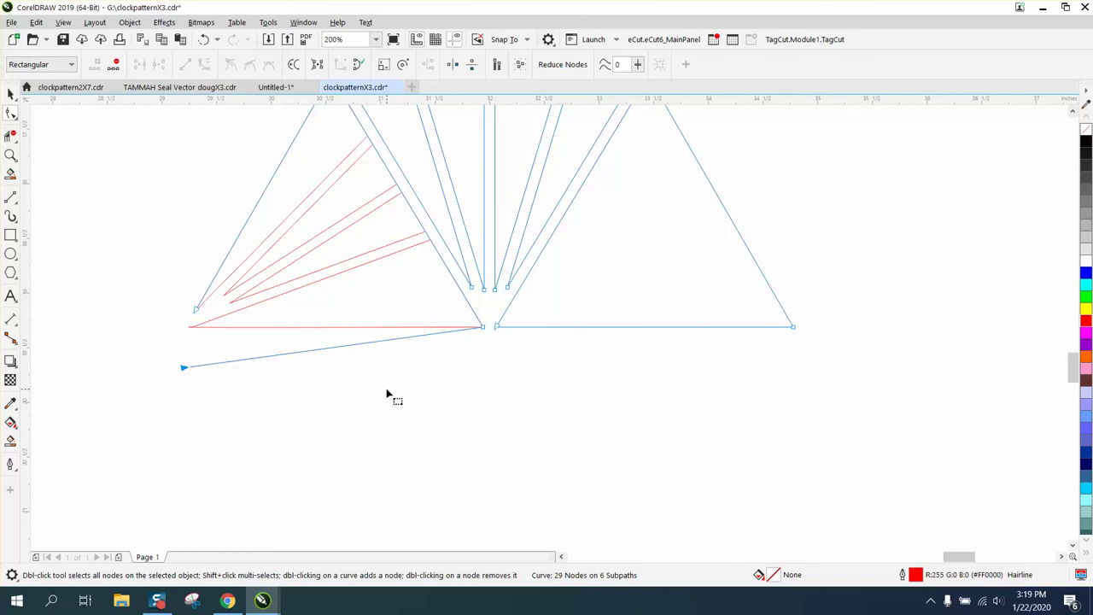
# Step: Delete the stray slanted line below the triangle with Virtual Segment Delete
pyautogui.click(11, 135)
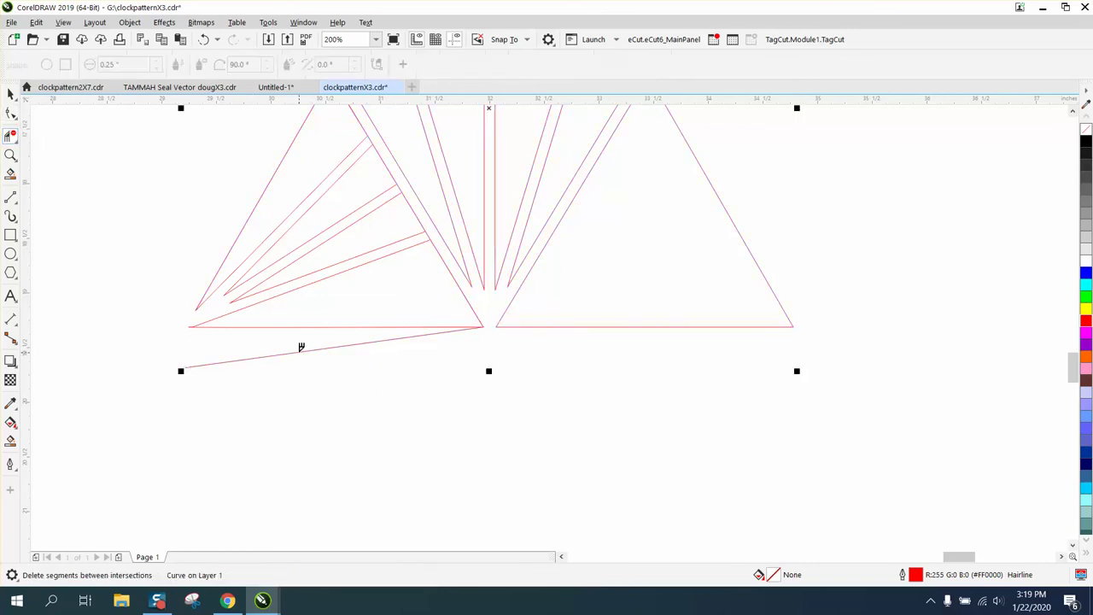
pyautogui.click(301, 348)
pyautogui.scroll(-1, 389, 385)
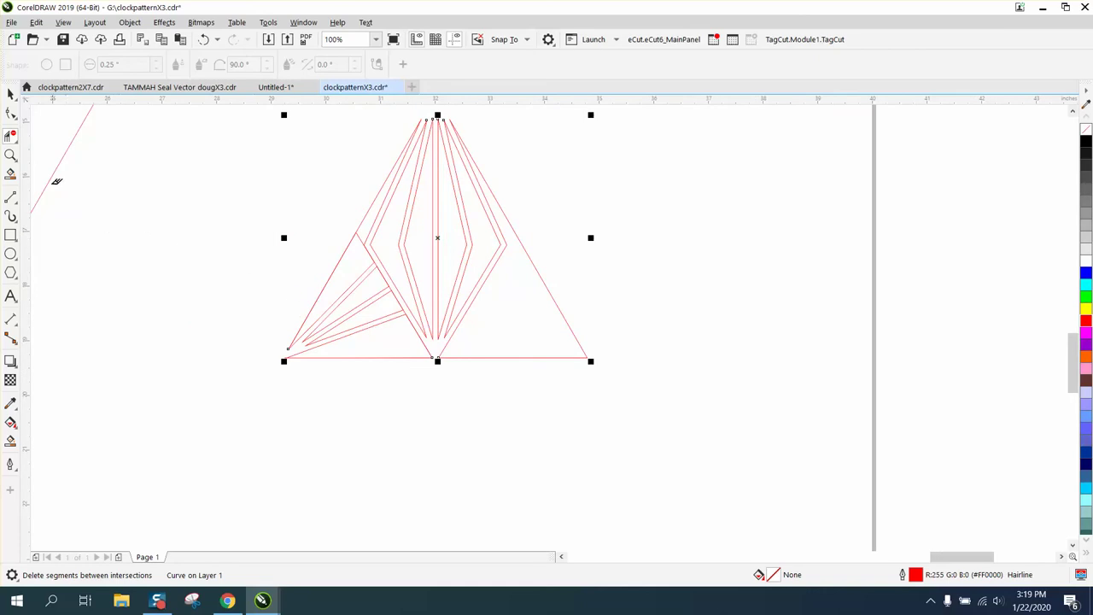
# Step: Trim the overlapping edge segment near the small triangle's apex
pyautogui.click(10, 155)
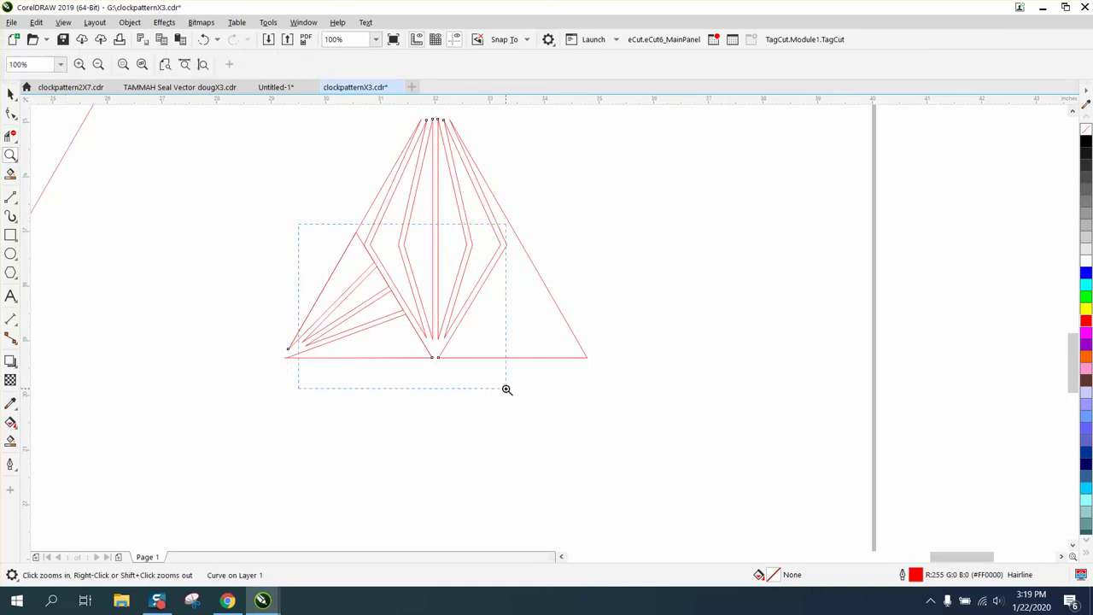
pyautogui.moveTo(506, 390); pyautogui.dragTo(506, 390)
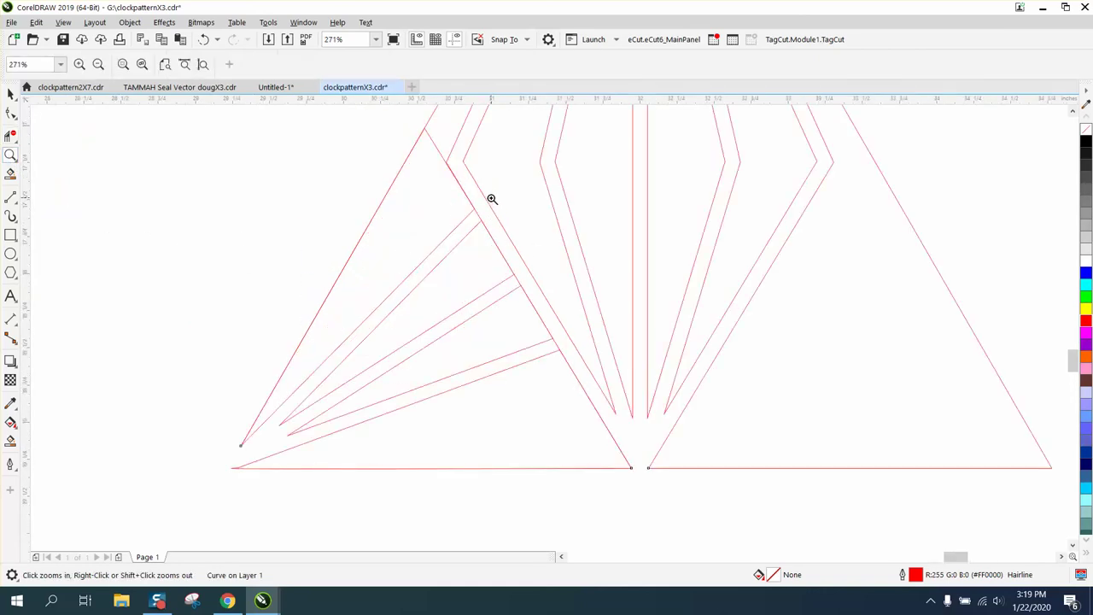
pyautogui.click(11, 135)
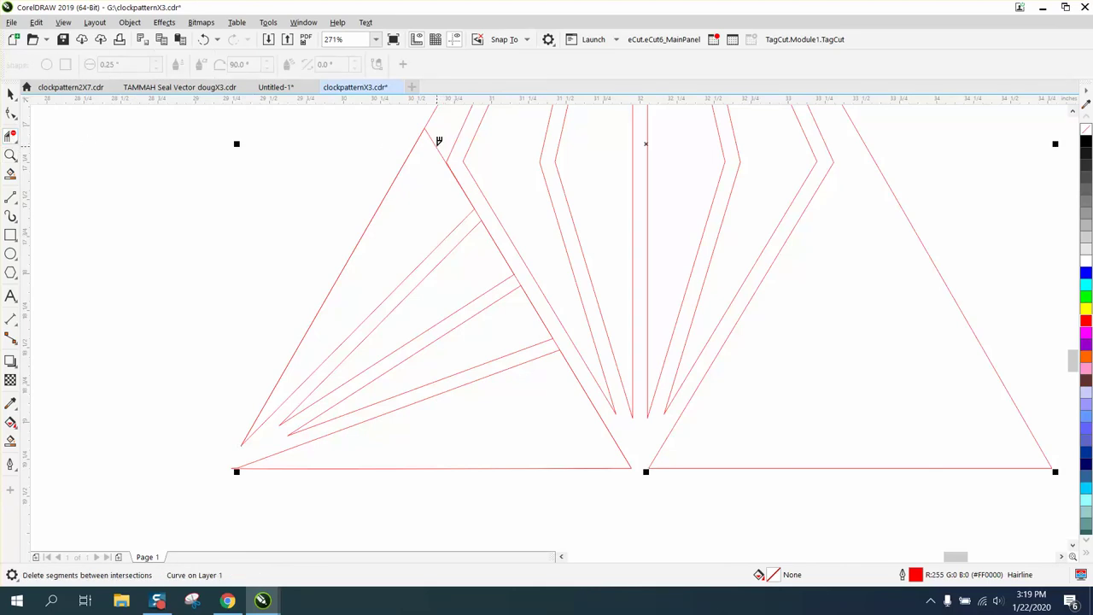
pyautogui.moveTo(438, 141); pyautogui.dragTo(488, 210)
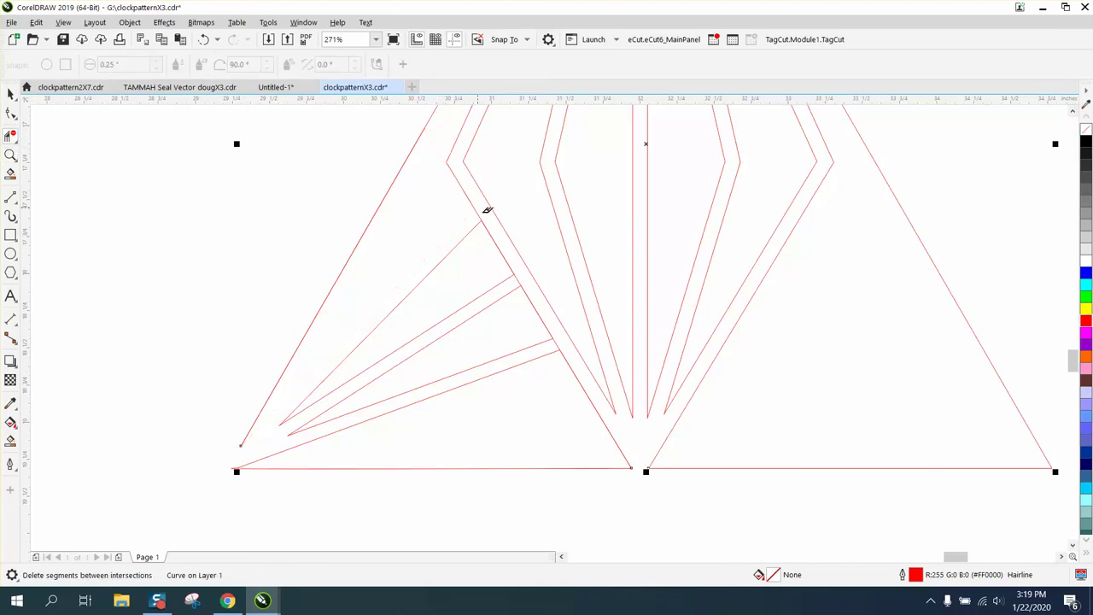
pyautogui.click(203, 40)
pyautogui.click(480, 210)
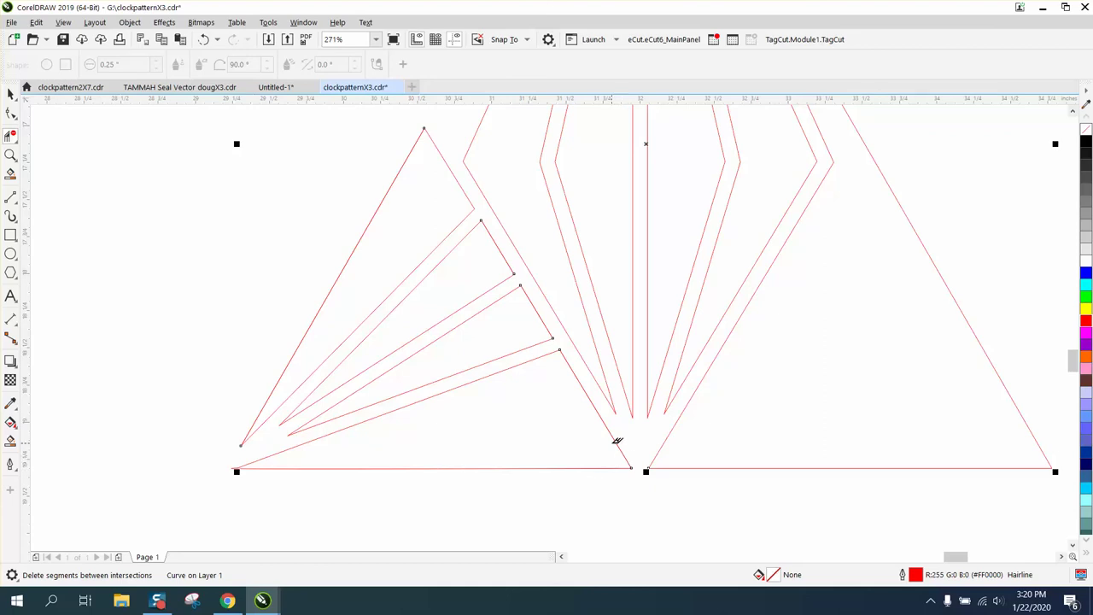
pyautogui.scroll(-2, 617, 441)
# Step: Draw a rectangle around the triangle pattern, undo a trial Smart Fill, and zoom on the design
pyautogui.click(10, 94)
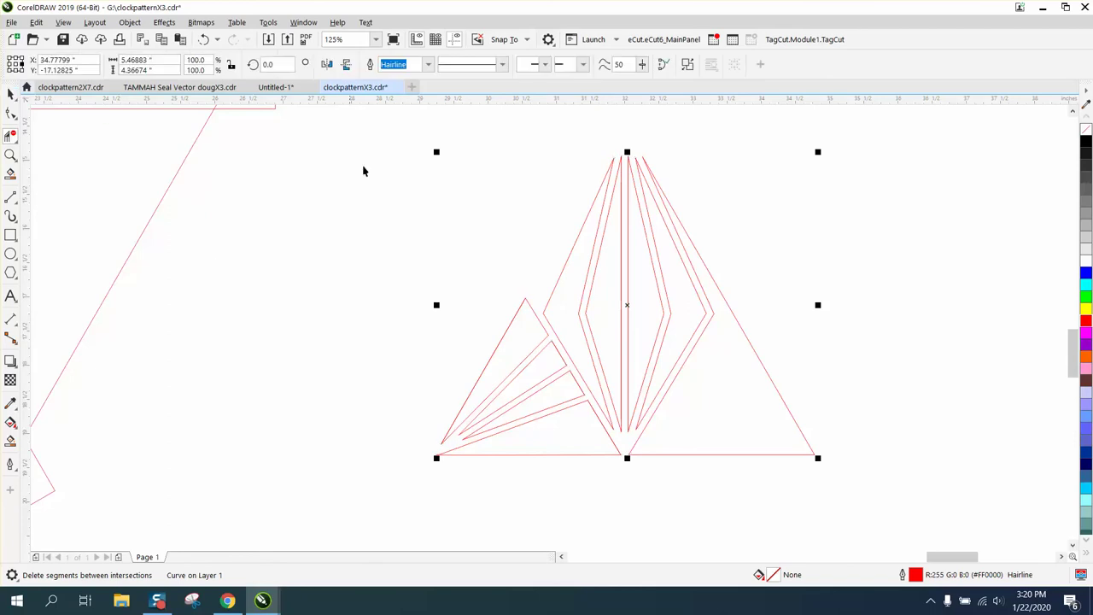
pyautogui.scroll(-2, 360, 192)
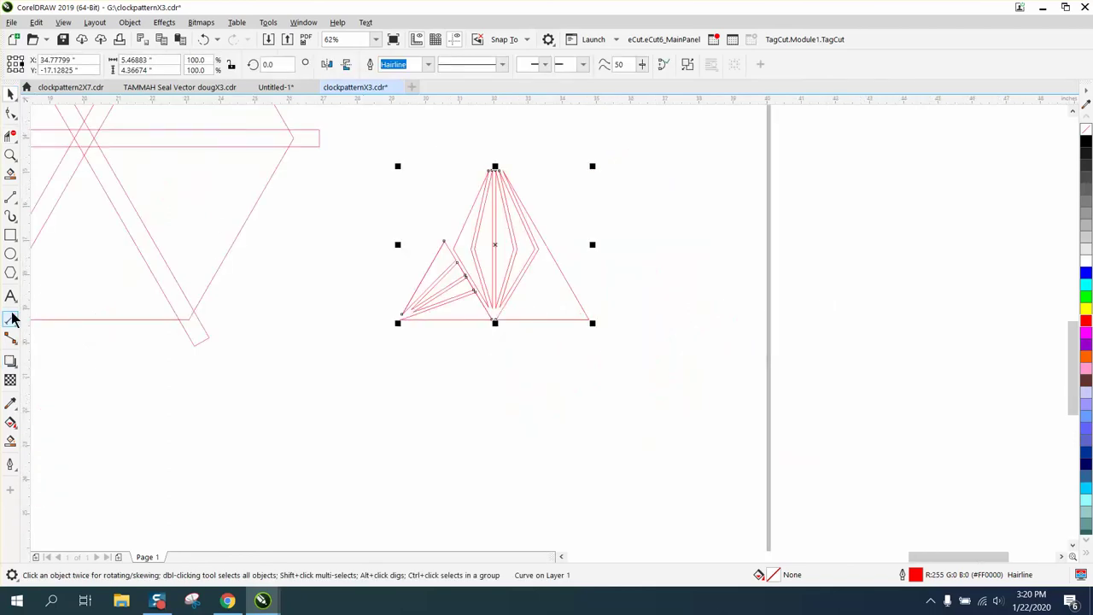
pyautogui.click(10, 241)
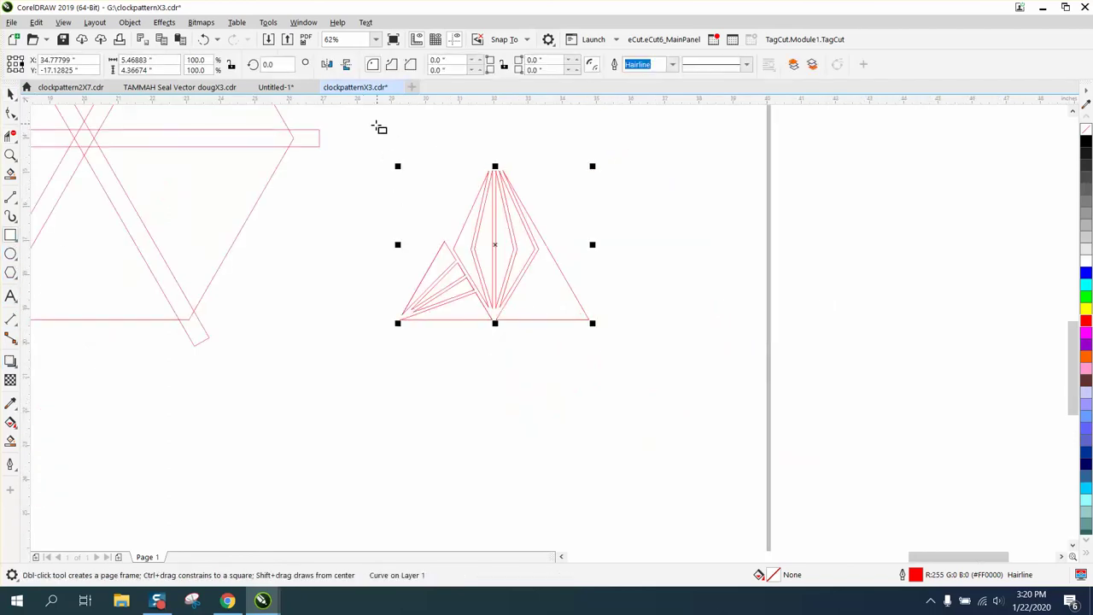
pyautogui.moveTo(375, 130); pyautogui.dragTo(633, 365)
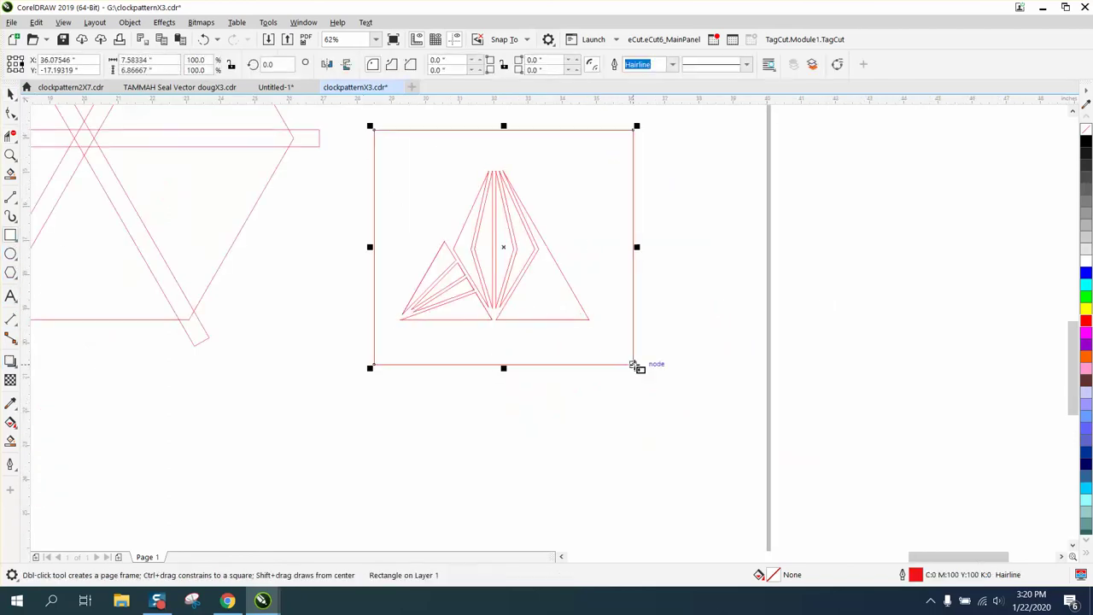
pyautogui.click(10, 440)
pyautogui.click(411, 218)
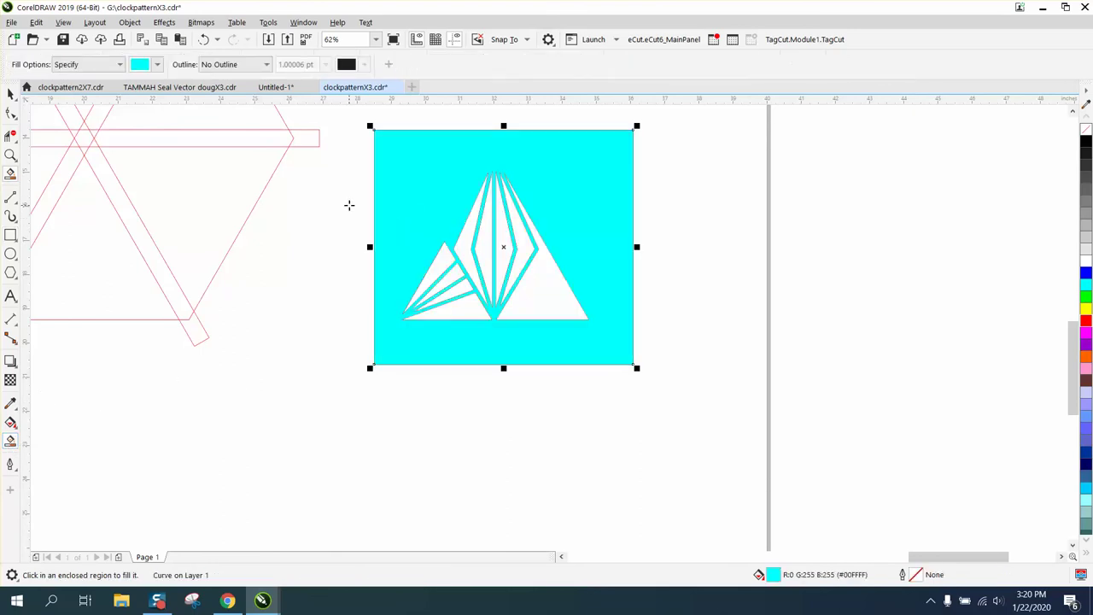
pyautogui.click(204, 39)
pyautogui.click(10, 155)
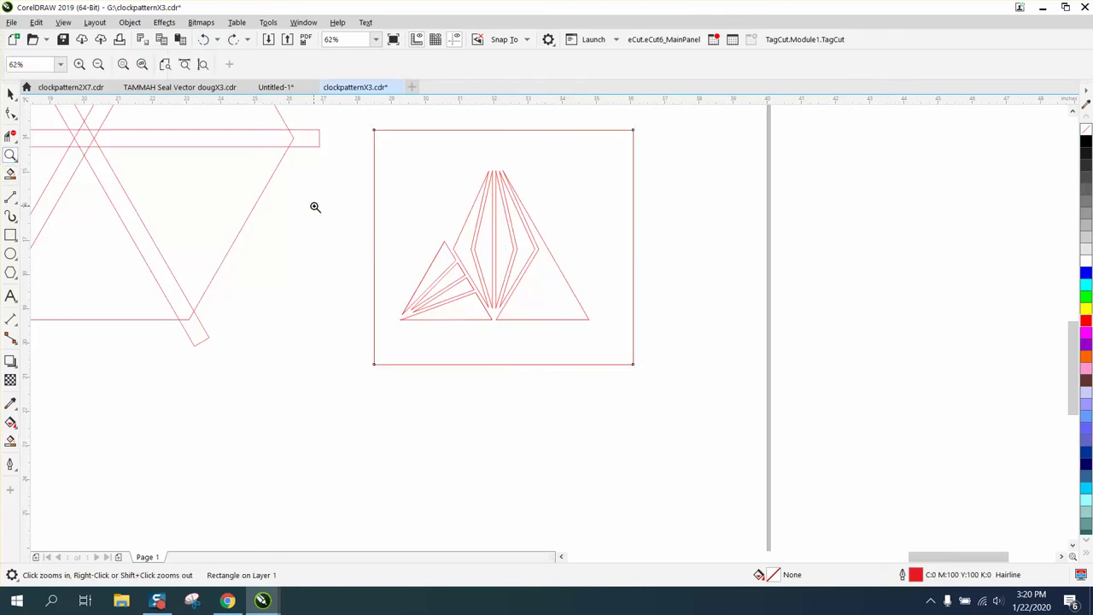
pyautogui.moveTo(353, 218); pyautogui.dragTo(637, 379)
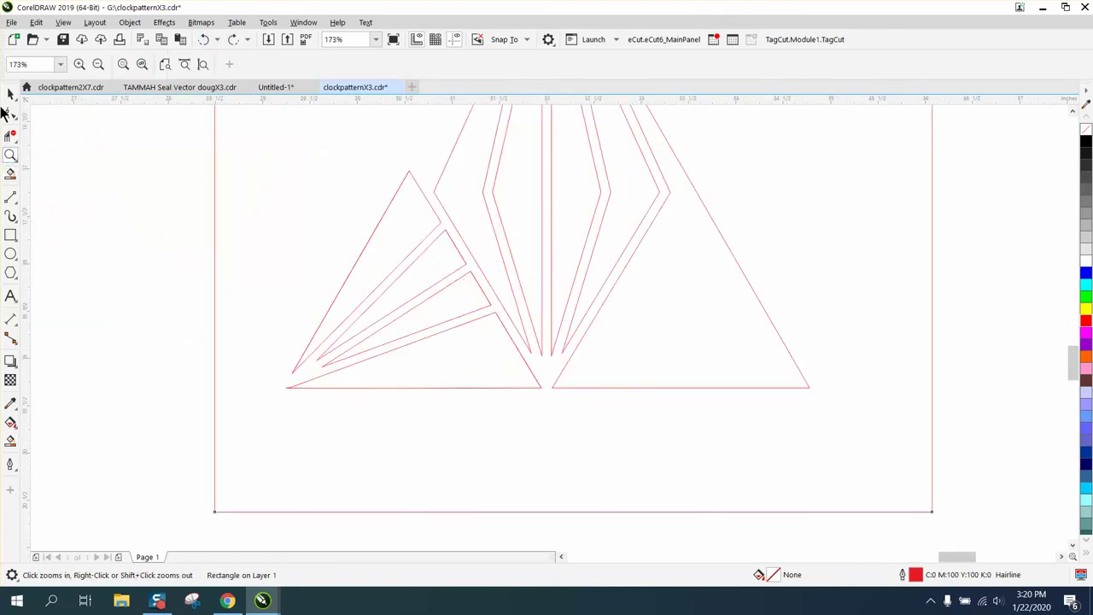
# Step: Delete the left edge's protruding tip above the slotted fan with Virtual Segment Delete
pyautogui.click(11, 114)
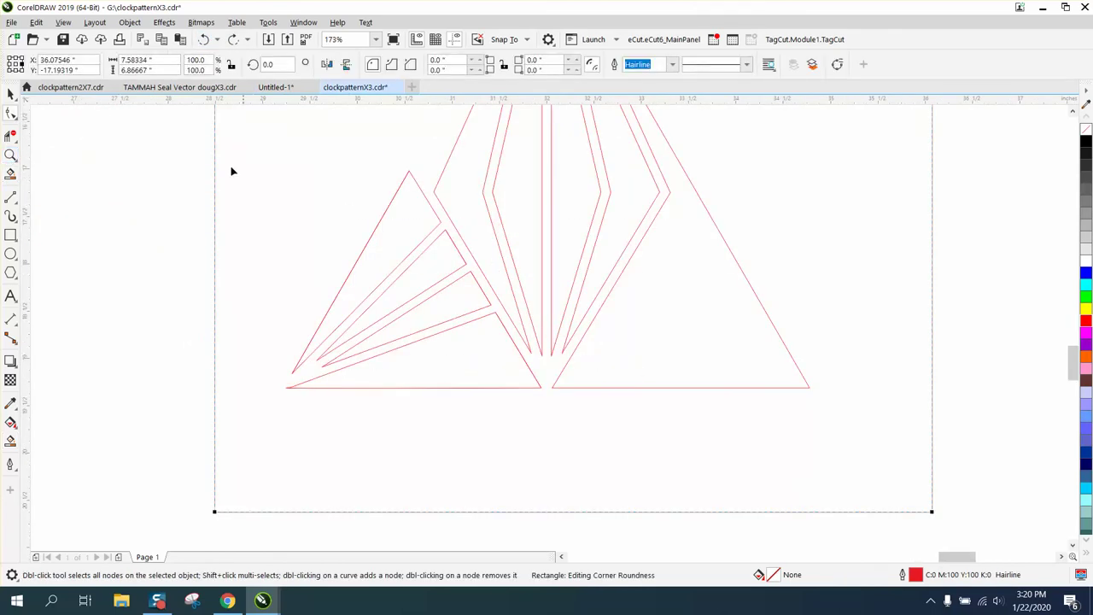
pyautogui.click(413, 178)
pyautogui.moveTo(411, 173); pyautogui.dragTo(427, 198)
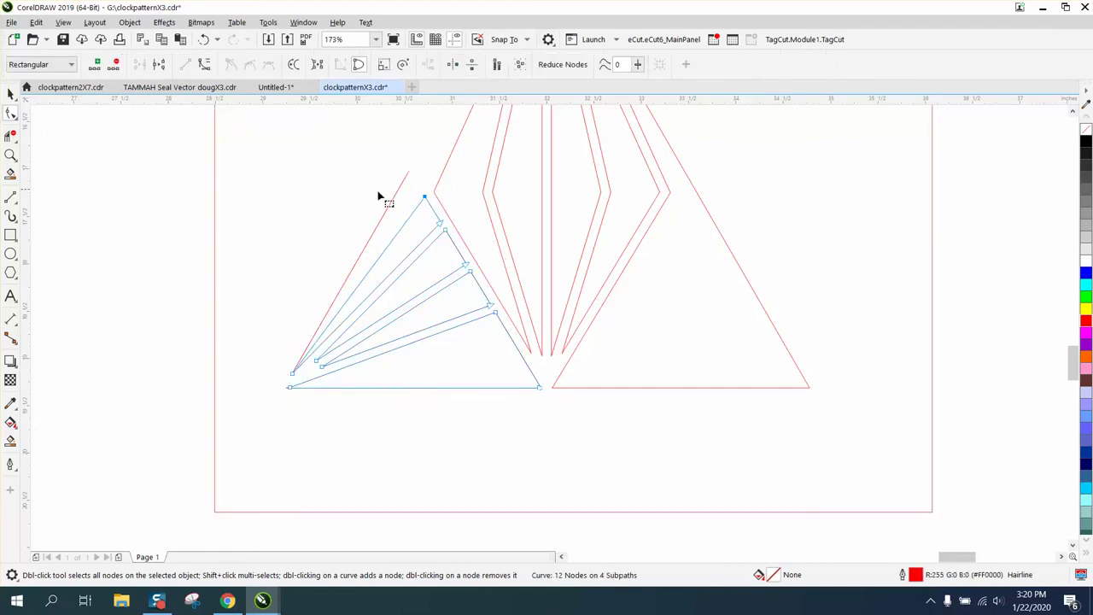
pyautogui.click(11, 94)
pyautogui.click(264, 158)
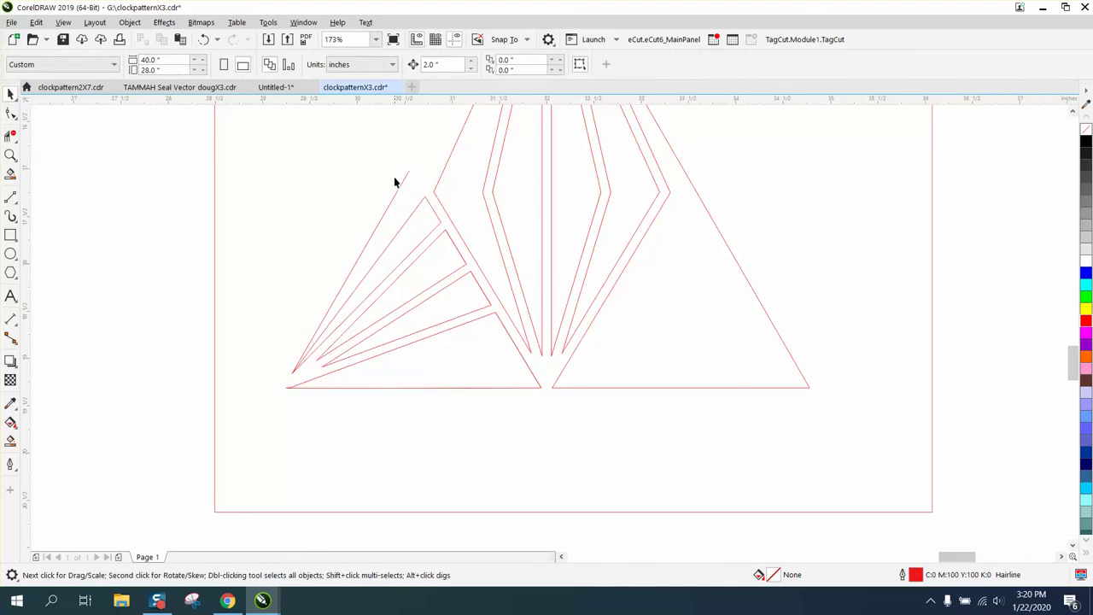
pyautogui.moveTo(401, 185); pyautogui.dragTo(211, 198)
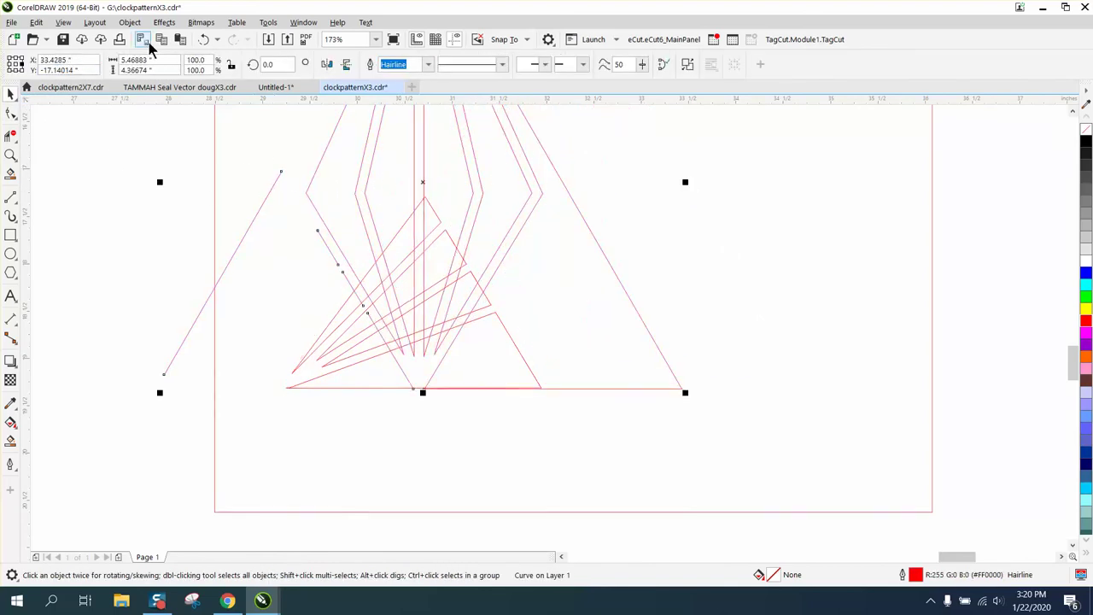
pyautogui.click(204, 39)
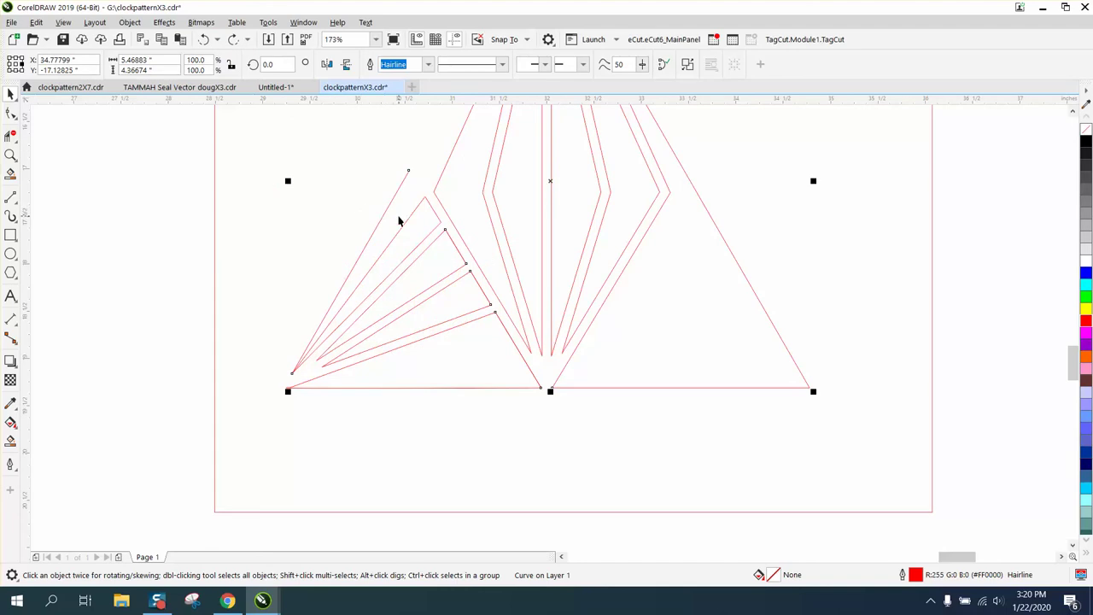
pyautogui.click(10, 135)
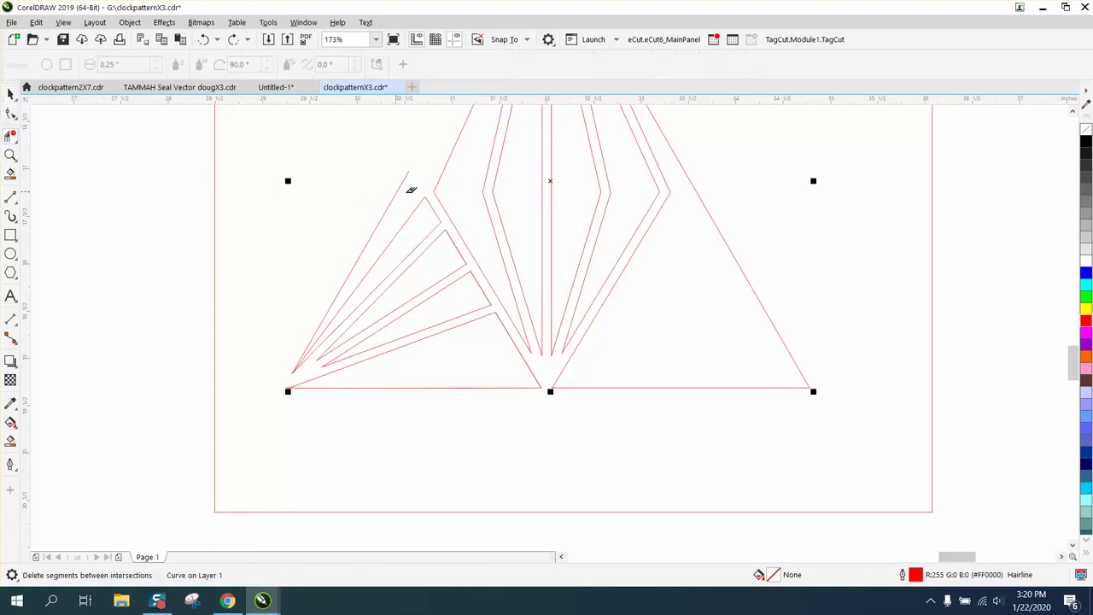
pyautogui.click(399, 187)
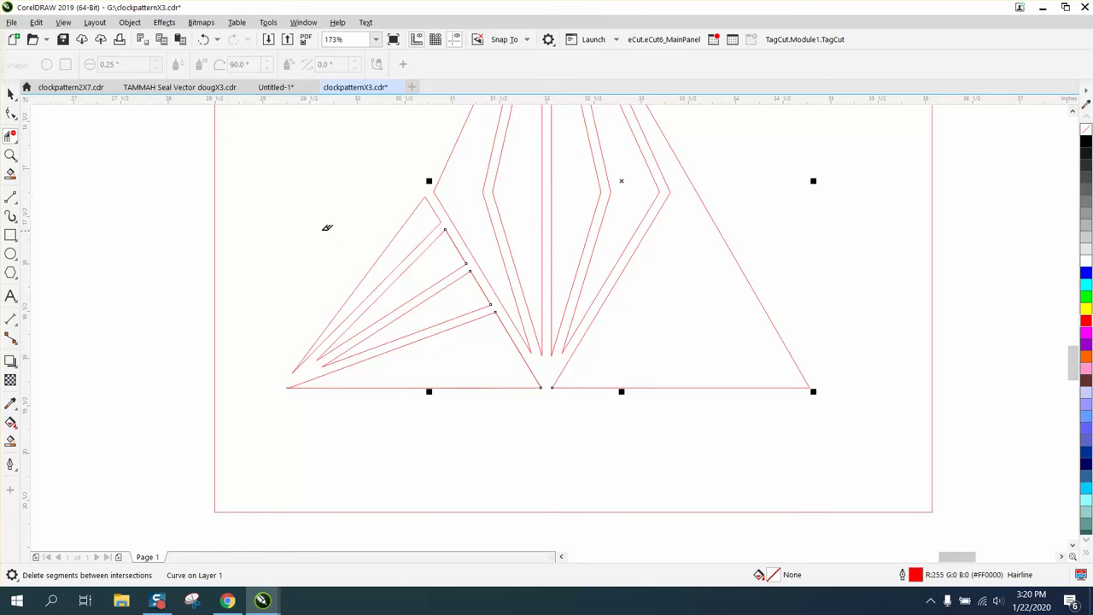
# Step: Select and delete the rectangular frame around the triangle design
pyautogui.scroll(-2, 325, 227)
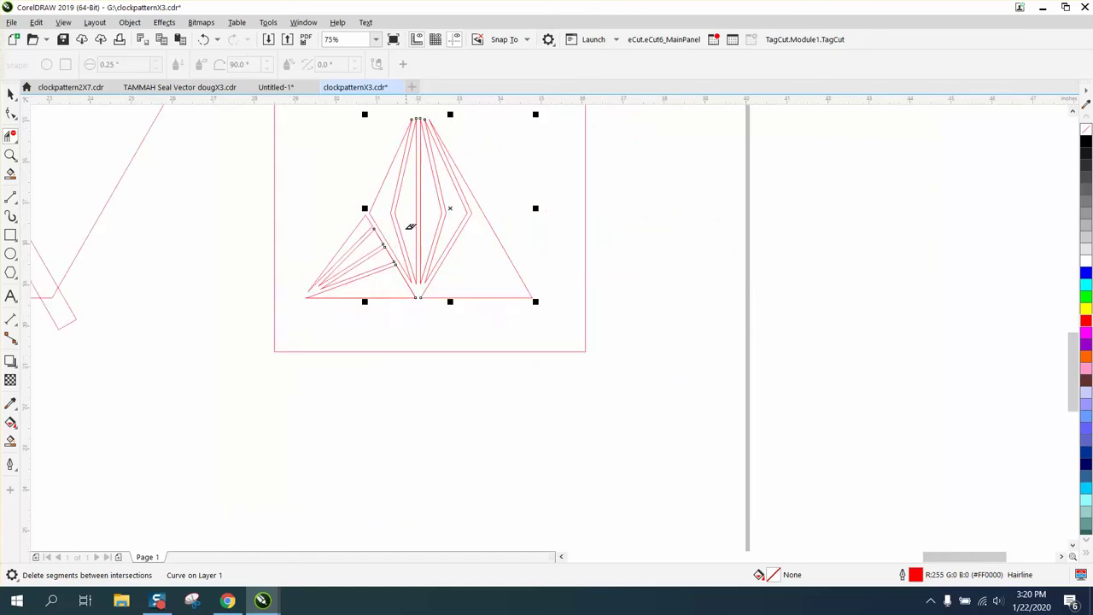
pyautogui.click(10, 94)
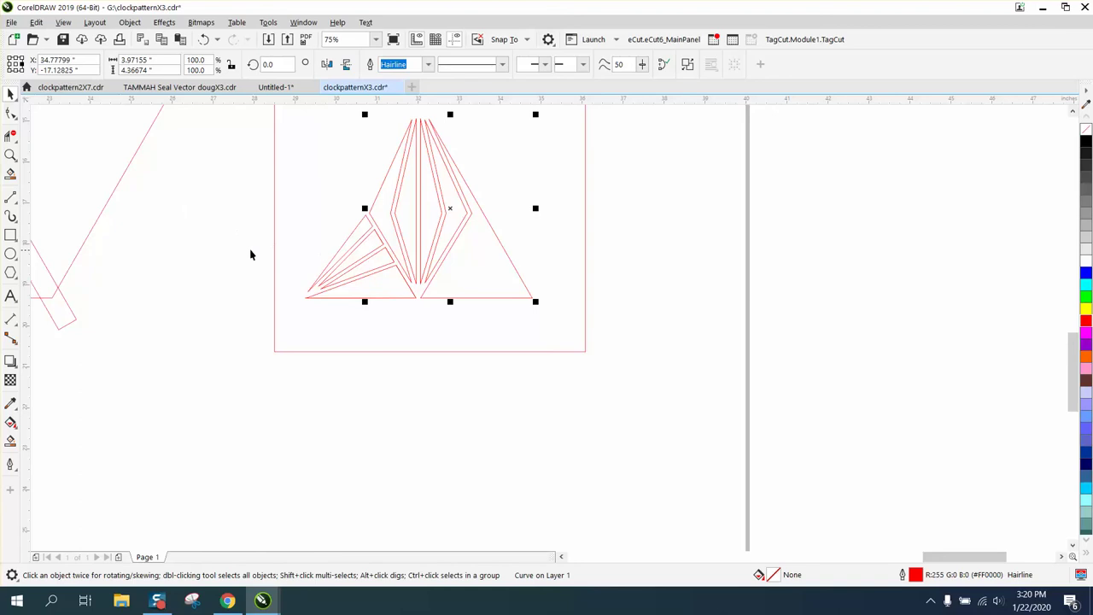
pyautogui.press('Tab')
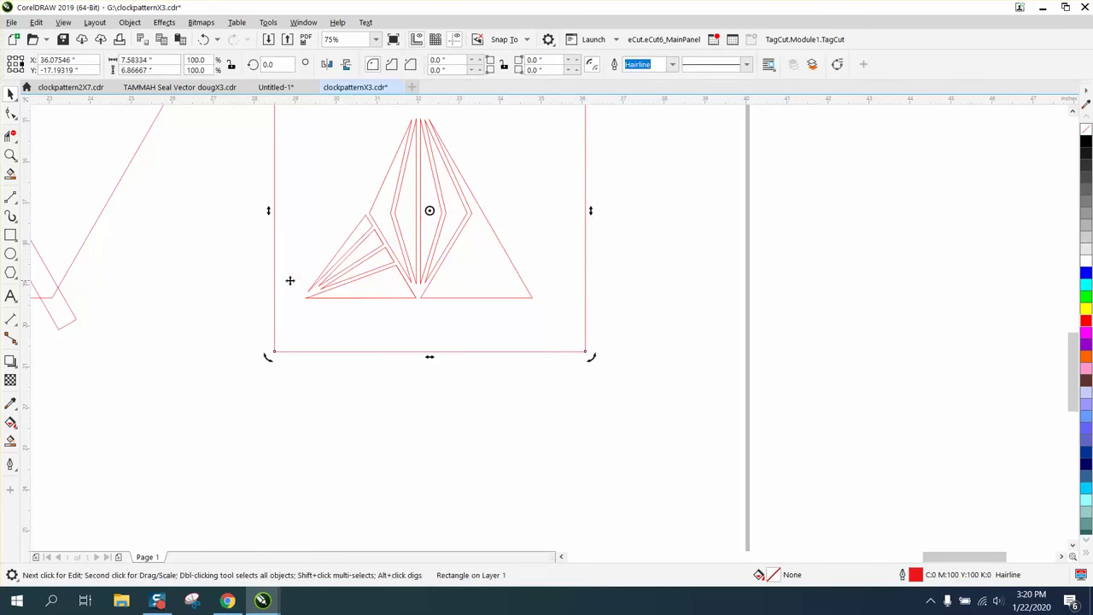
pyautogui.click(264, 287)
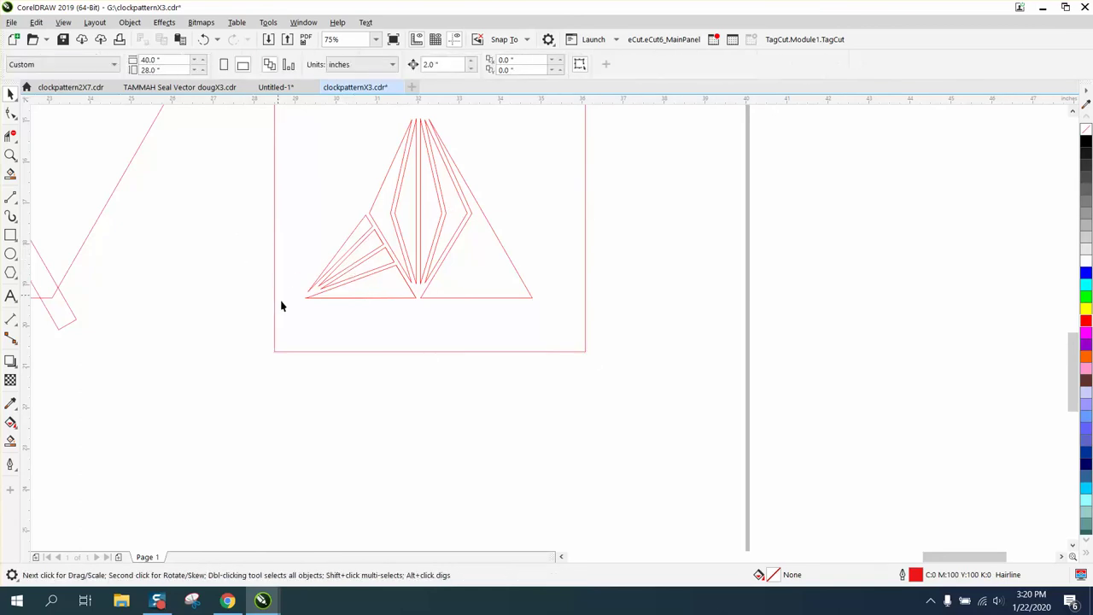
pyautogui.click(386, 351)
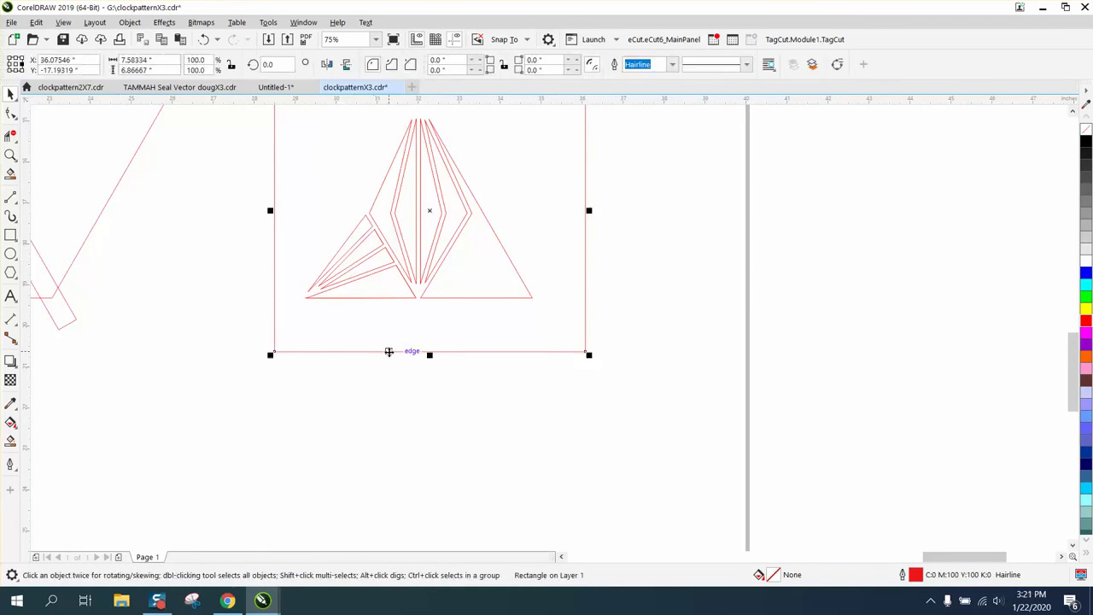
pyautogui.press('Delete')
# Step: Place a mirrored copy of the fan cutout in the right-hand triangle
pyautogui.click(358, 275)
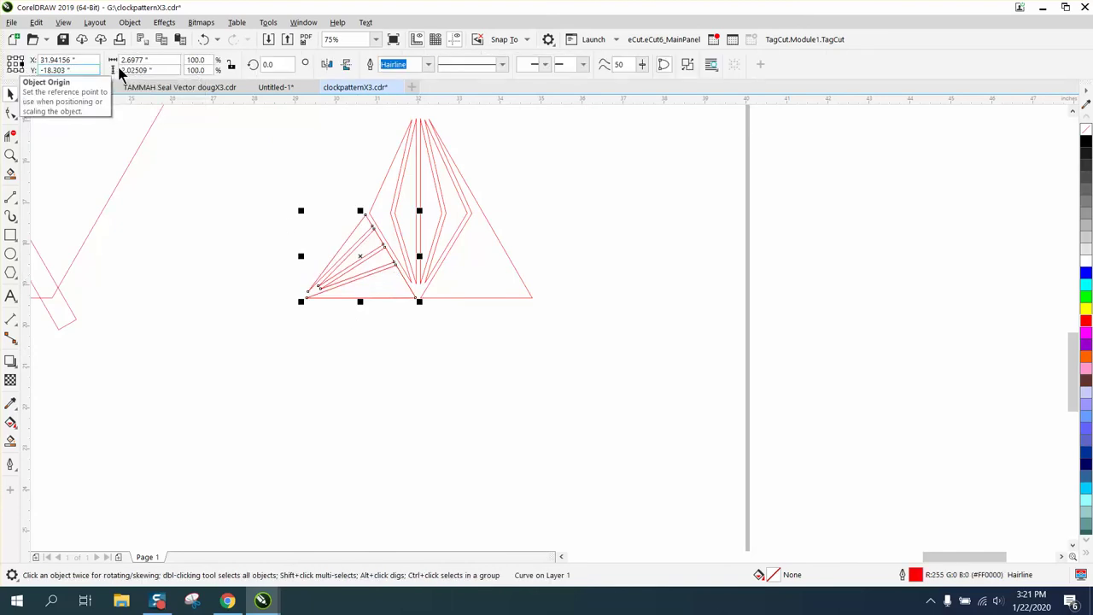
pyautogui.click(347, 69)
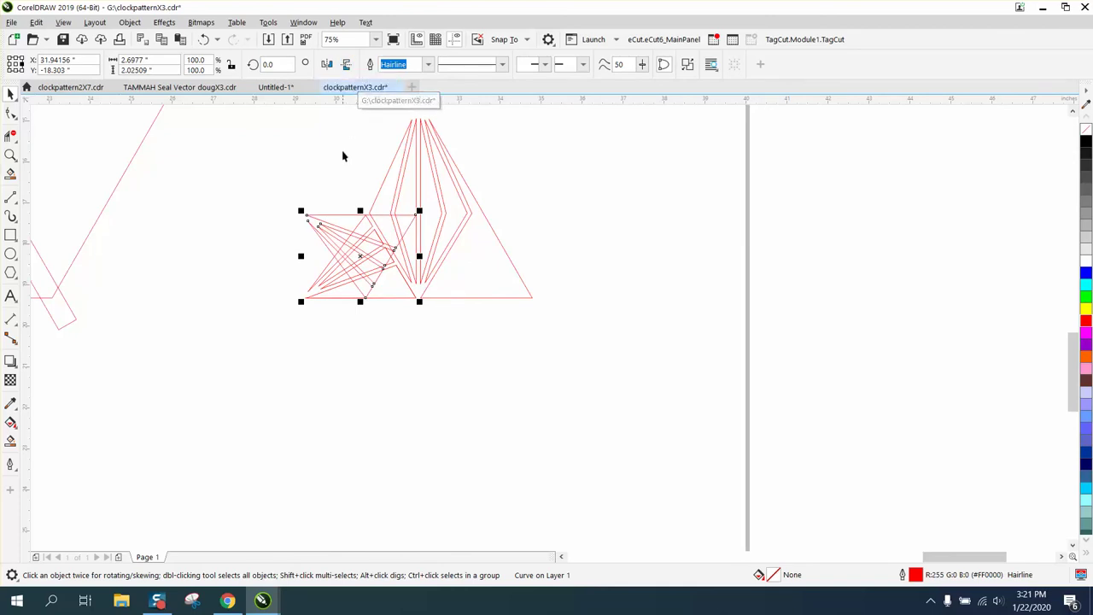
pyautogui.click(203, 43)
pyautogui.click(326, 66)
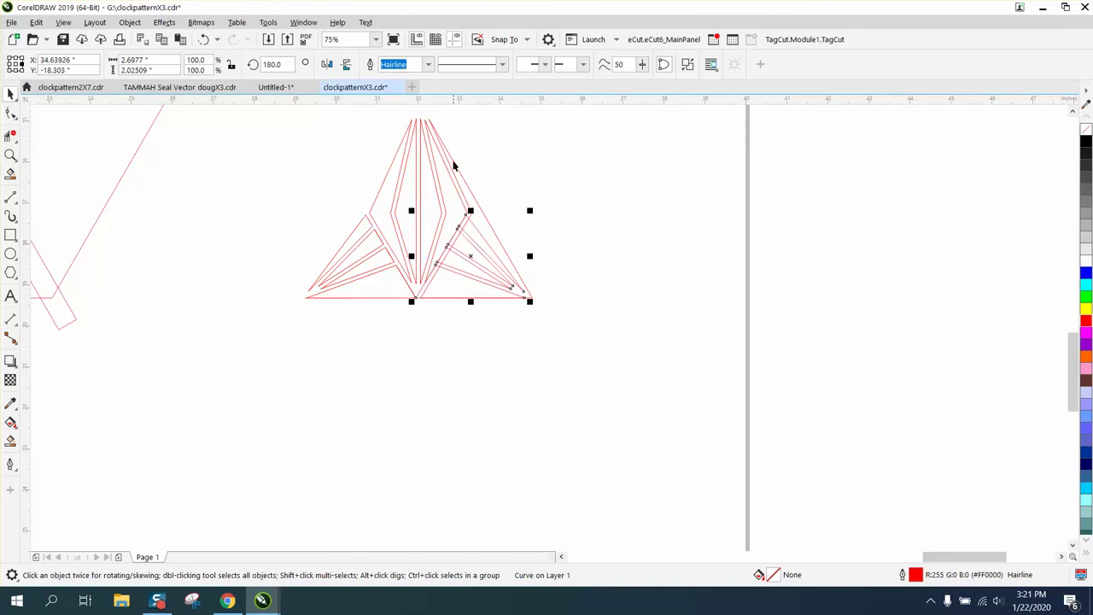
pyautogui.click(11, 155)
pyautogui.moveTo(291, 192); pyautogui.dragTo(670, 368)
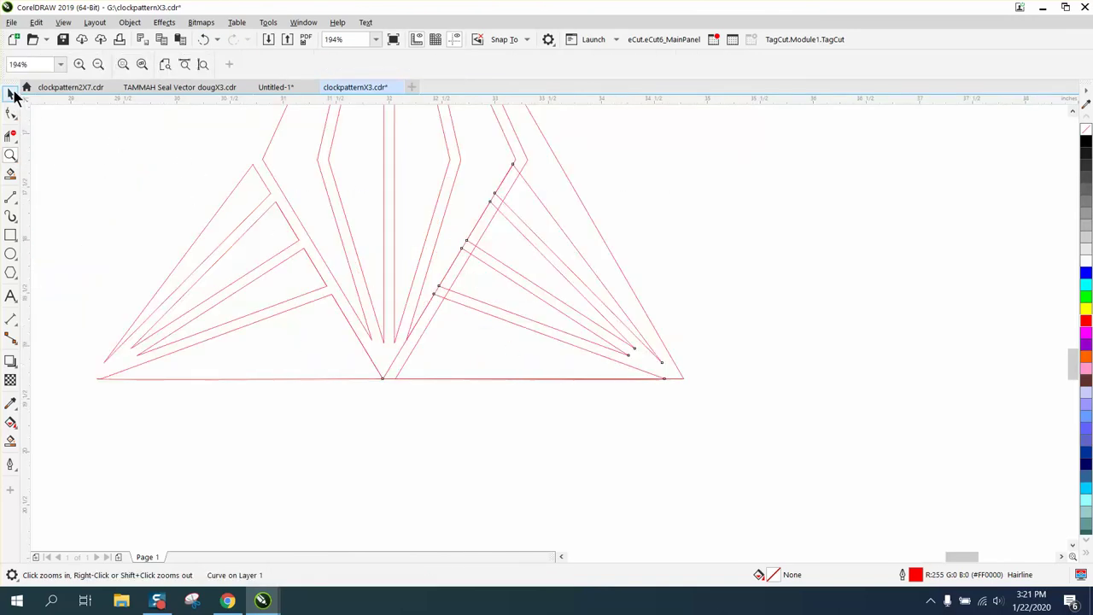
# Step: Shift the right fan into place and snap its corner nodes onto the triangle edges
pyautogui.click(10, 94)
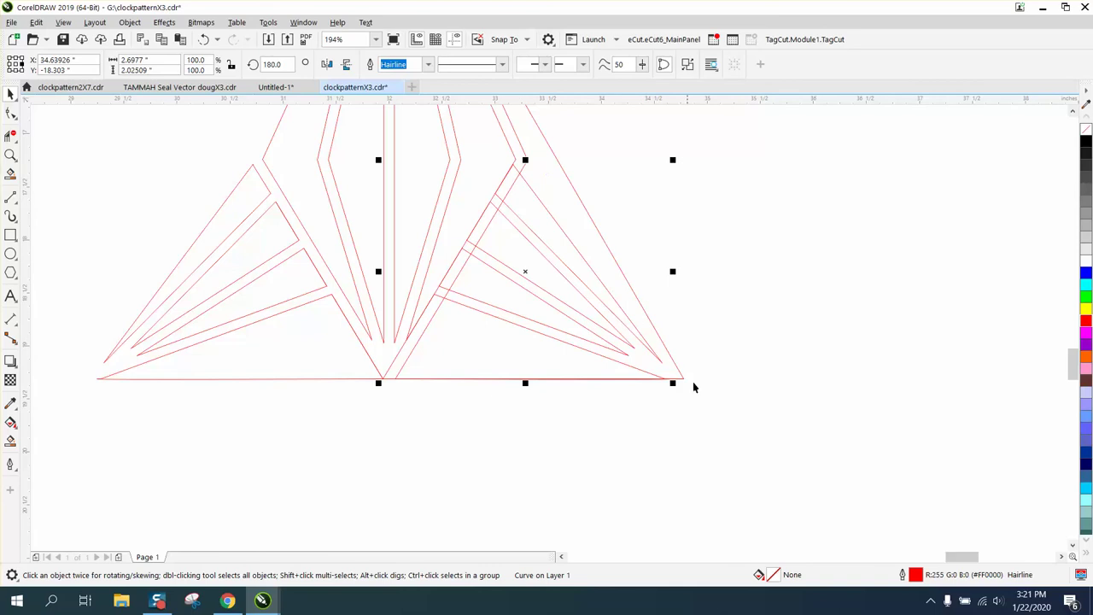
pyautogui.moveTo(665, 384)
pyautogui.mouseDown()
pyautogui.moveTo(684, 379)
pyautogui.moveTo(674, 384)
pyautogui.mouseUp()
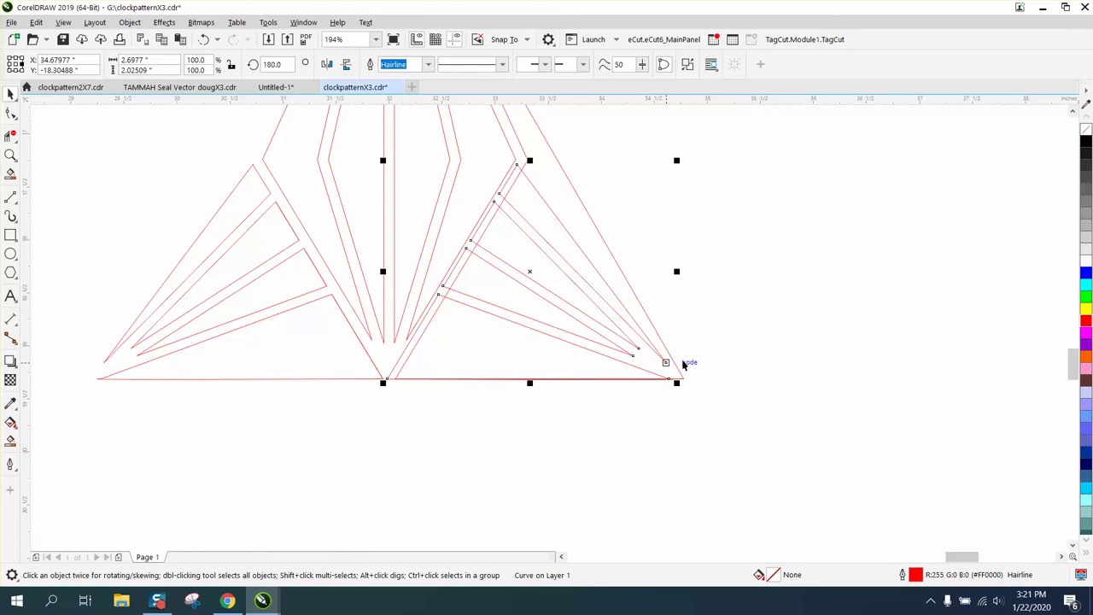
pyautogui.moveTo(518, 165); pyautogui.dragTo(528, 161)
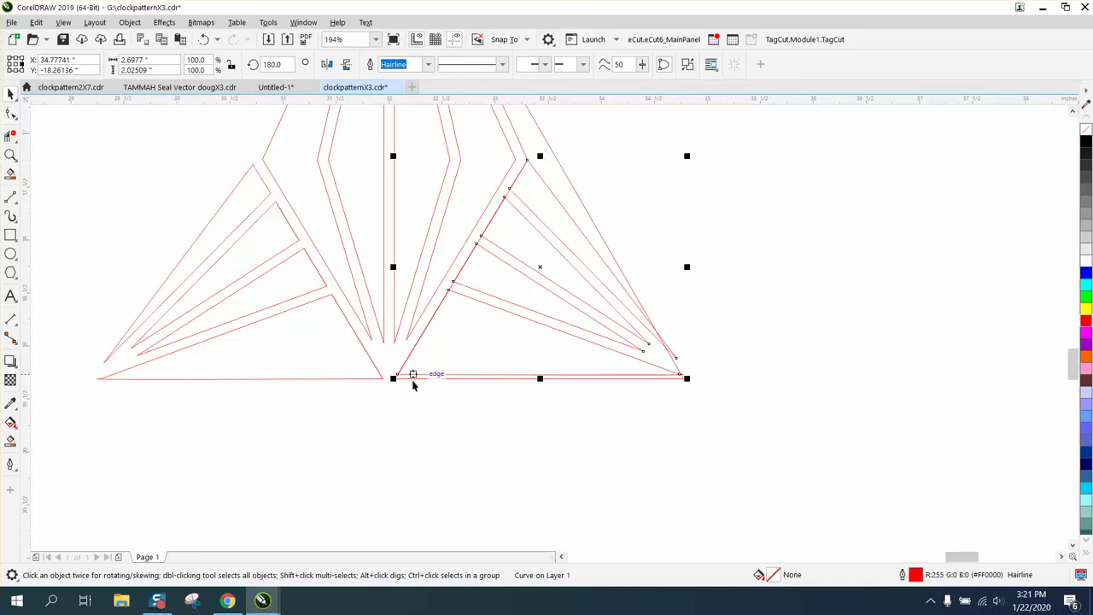
pyautogui.click(11, 113)
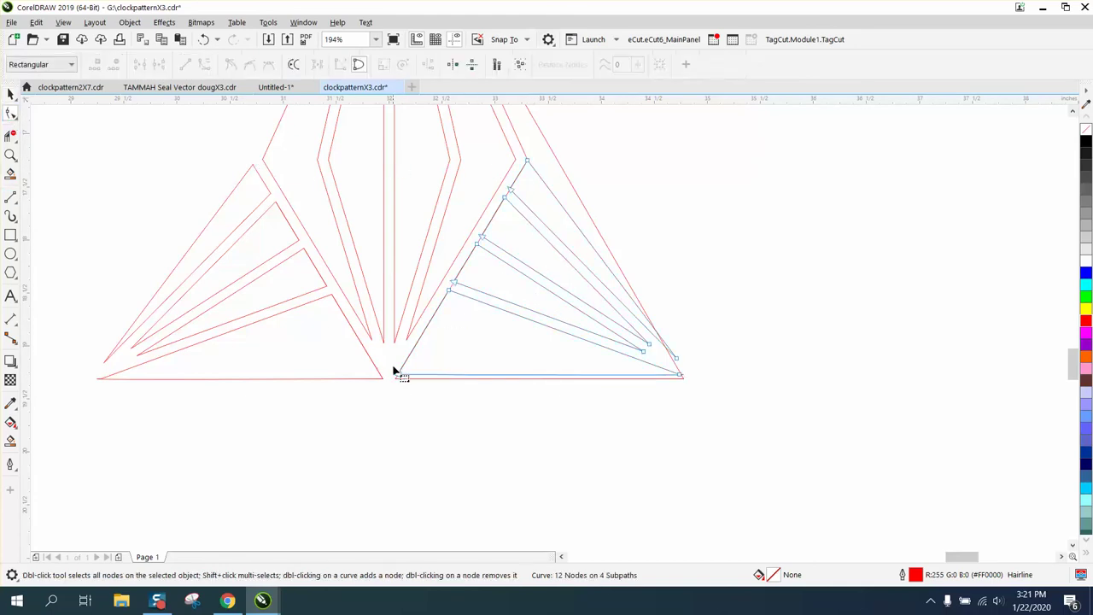
pyautogui.click(397, 376)
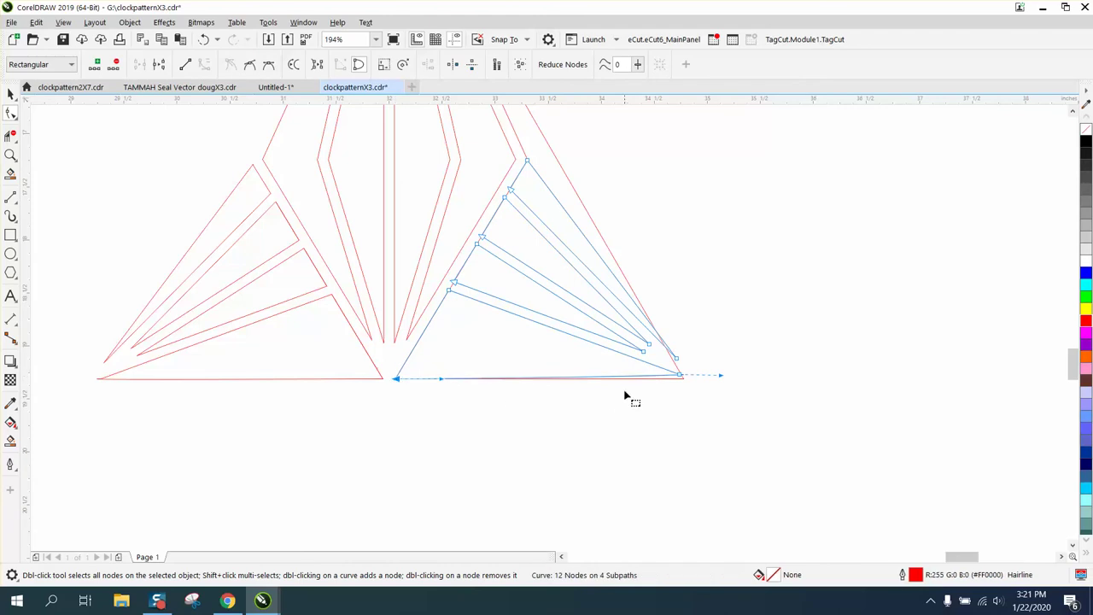
pyautogui.moveTo(682, 376); pyautogui.dragTo(684, 378)
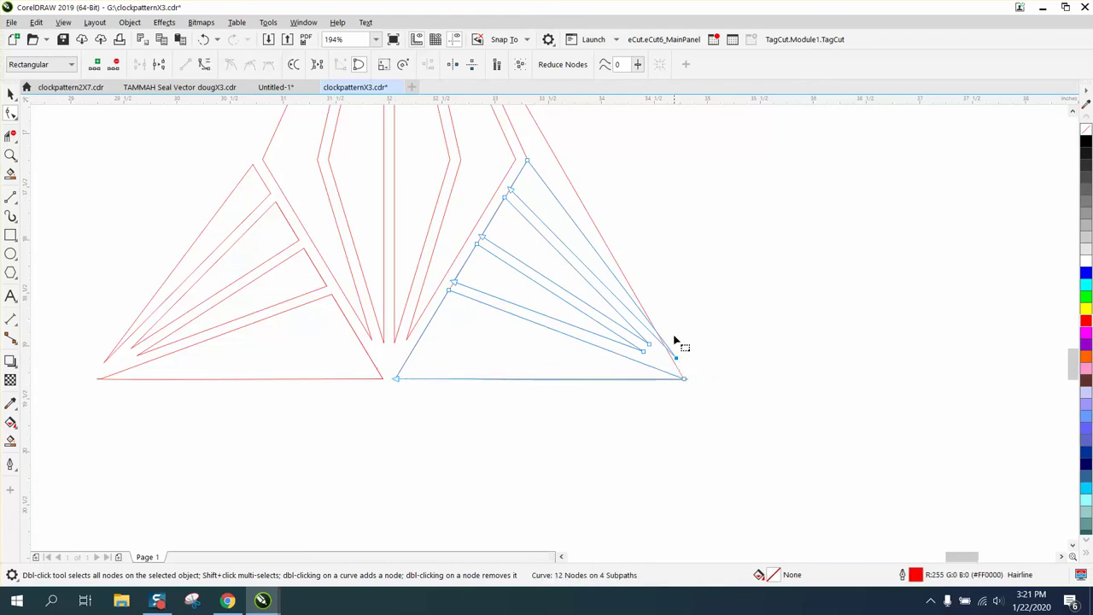
pyautogui.moveTo(675, 359); pyautogui.dragTo(675, 357)
# Step: Delete the overlapping line segments in the right fan with Virtual Segment Delete
pyautogui.click(10, 135)
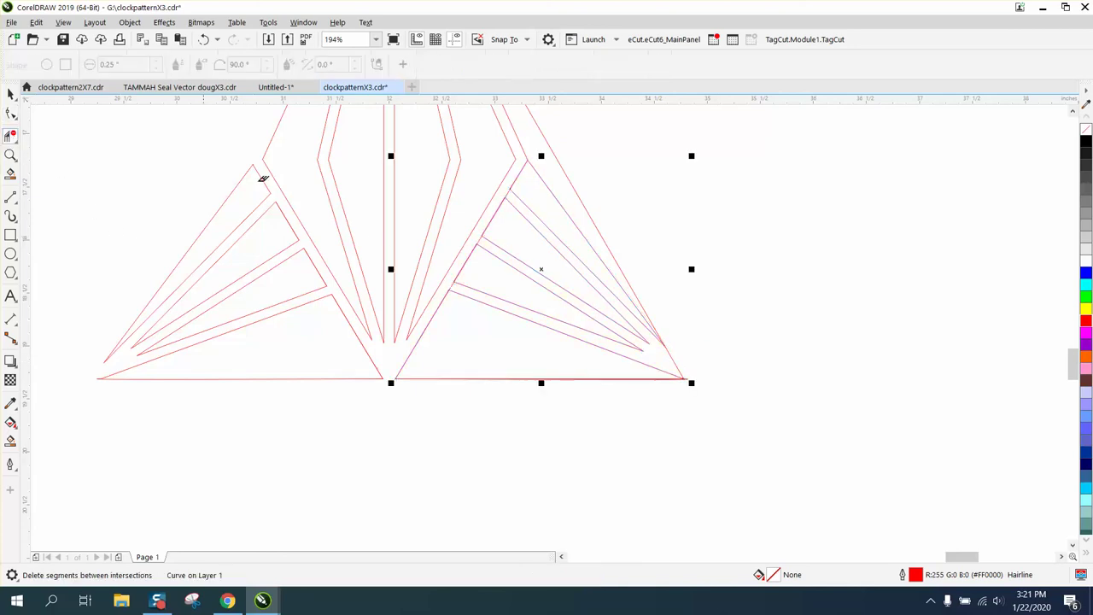
pyautogui.click(509, 190)
pyautogui.click(481, 234)
pyautogui.click(9, 95)
pyautogui.press('F3')
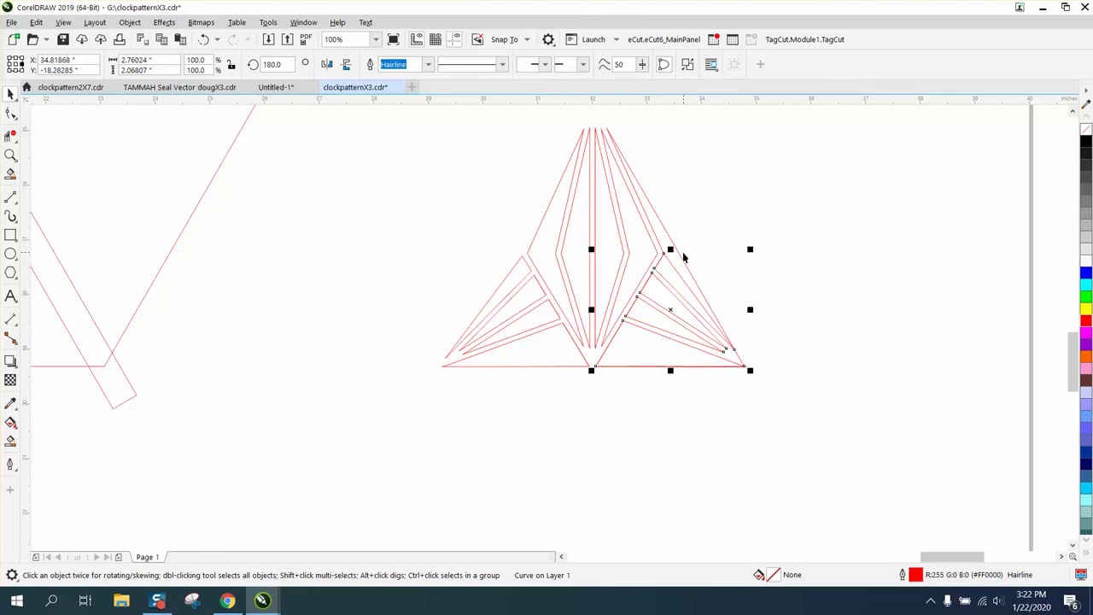
pyautogui.click(11, 137)
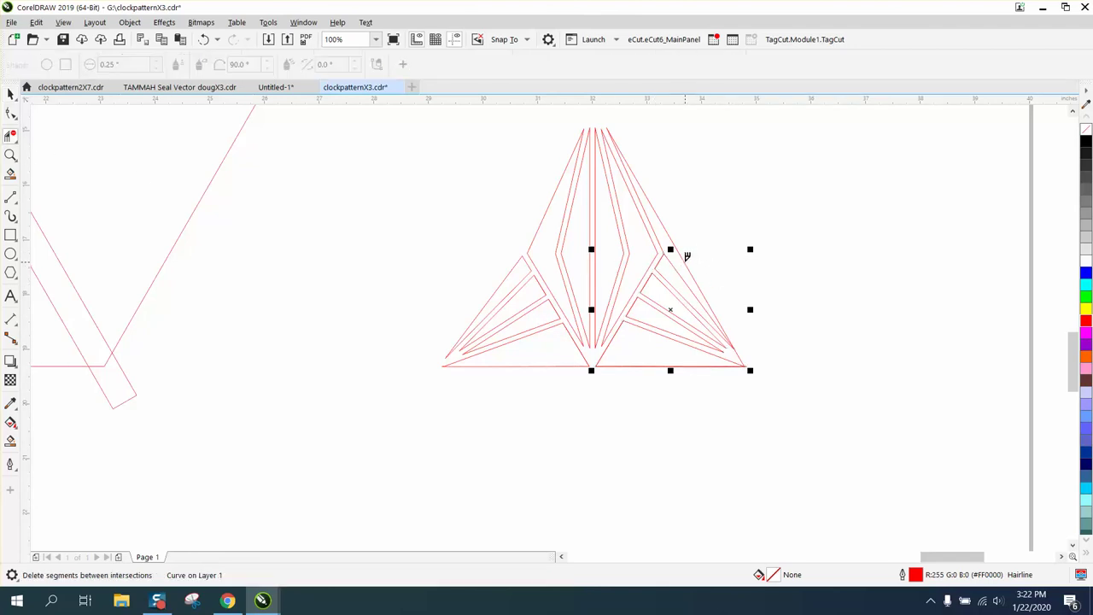
pyautogui.click(687, 256)
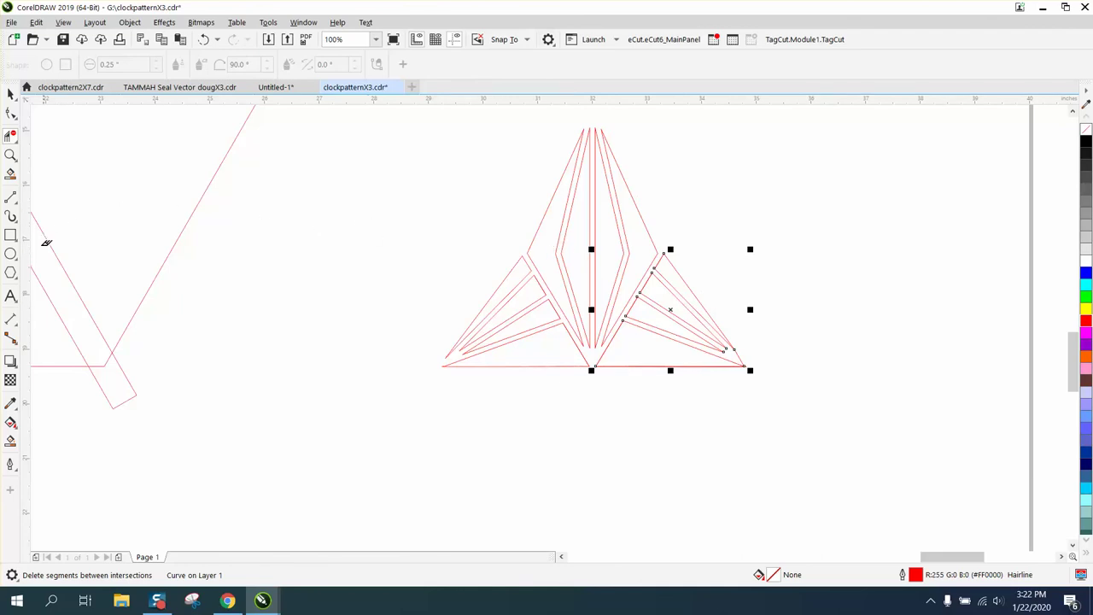
pyautogui.click(11, 218)
# Step: Draw a rectangle enclosing the whole triangle pattern
pyautogui.click(10, 235)
pyautogui.click(51, 236)
pyautogui.moveTo(392, 125); pyautogui.dragTo(844, 415)
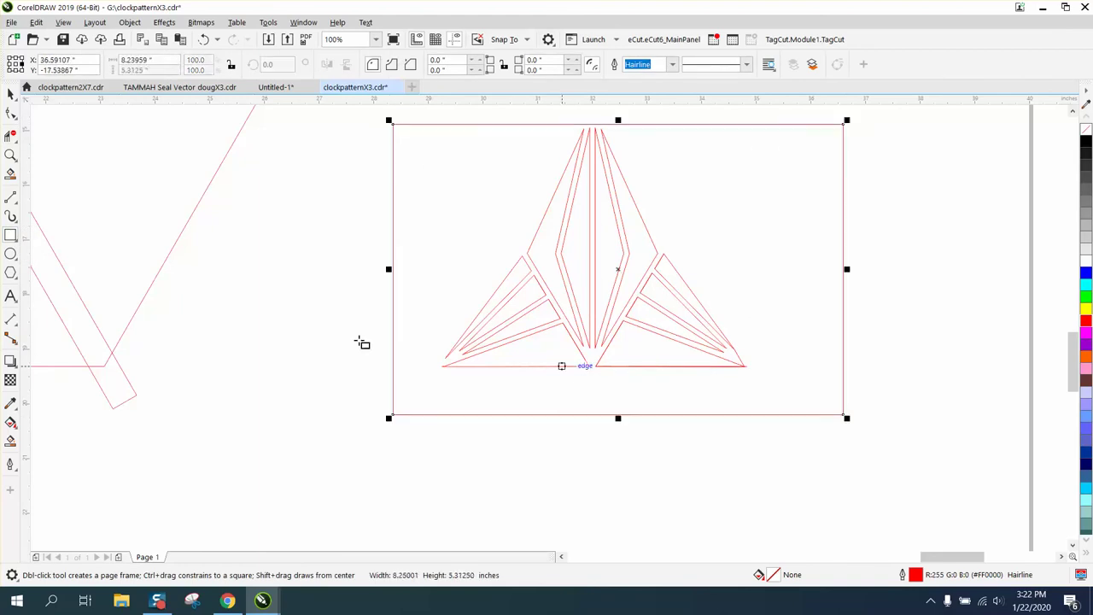
# Step: Smart Fill the gap between the rectangle and the pattern, drag the cyan piece aside, and delete it
pyautogui.click(10, 439)
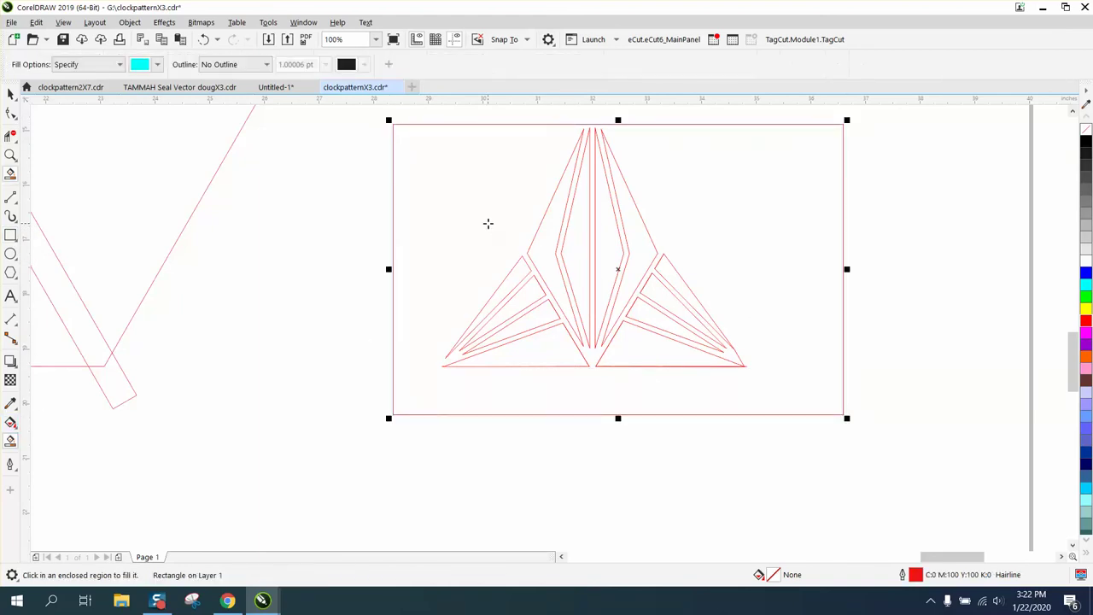
pyautogui.click(487, 223)
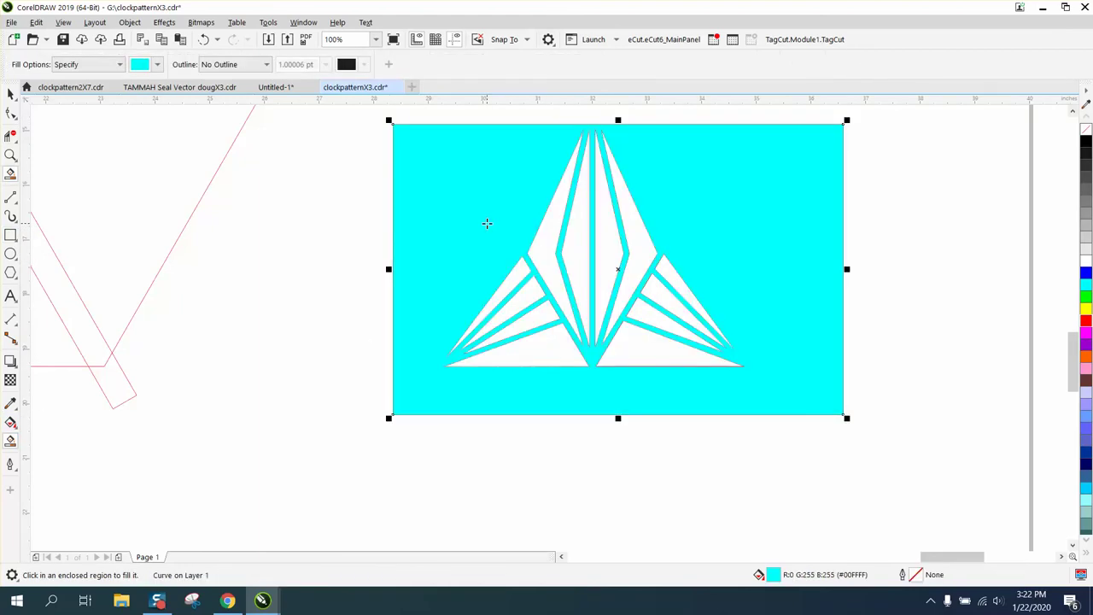
pyautogui.scroll(-2, 487, 223)
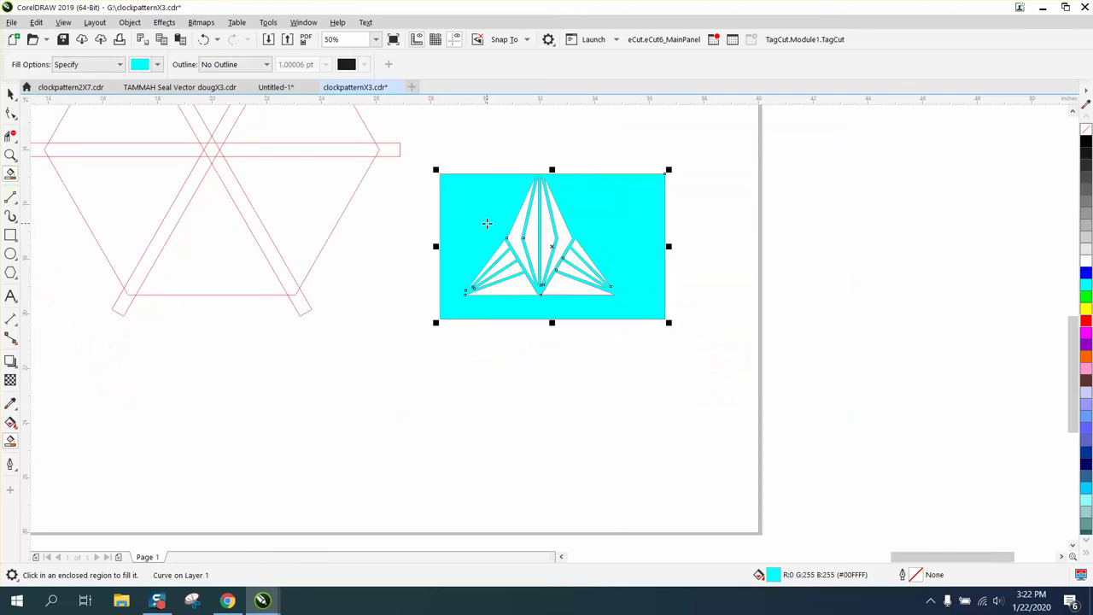
pyautogui.click(10, 93)
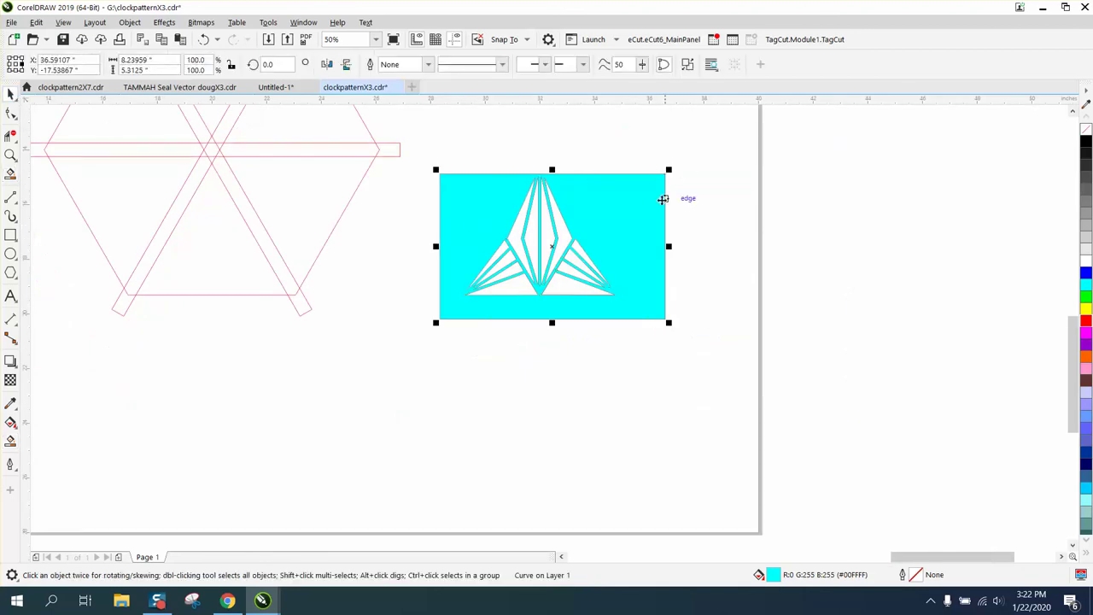
pyautogui.moveTo(651, 212); pyautogui.dragTo(1024, 219)
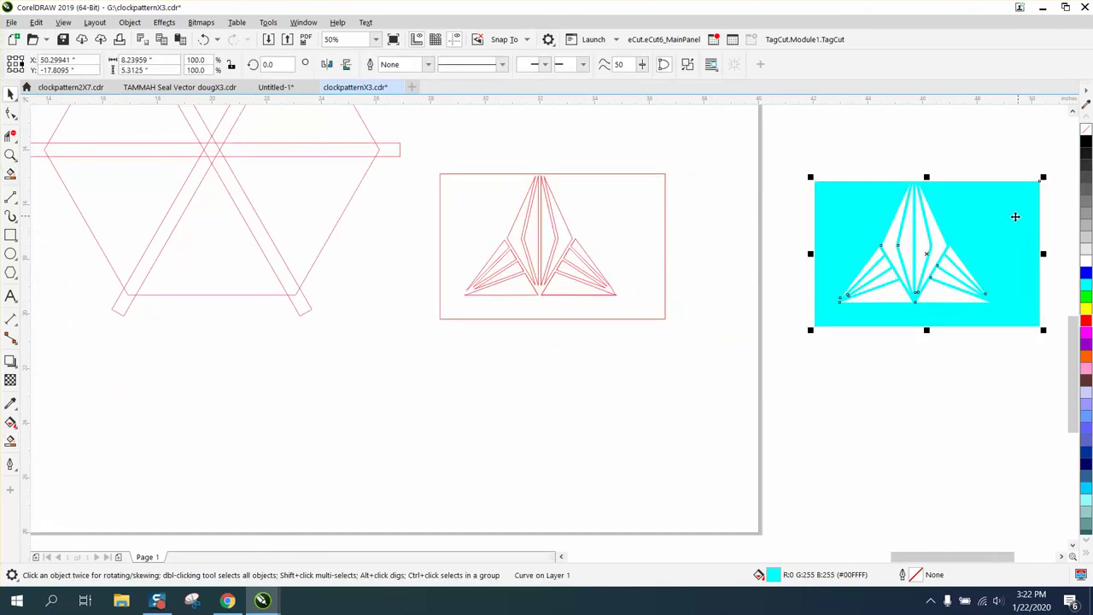
pyautogui.press('XF86Calculator')
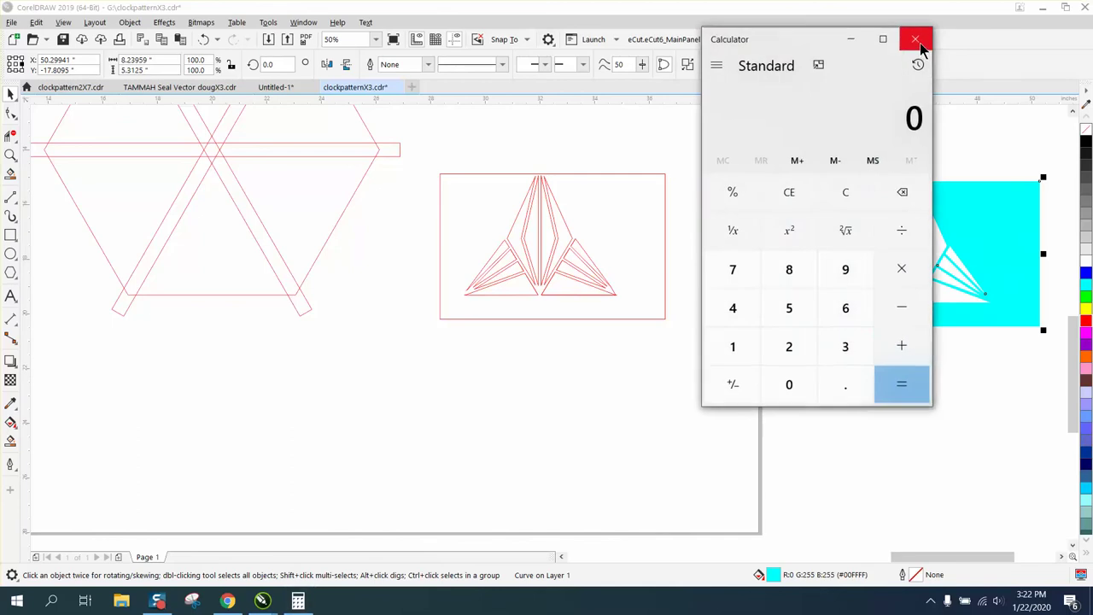
pyautogui.click(915, 39)
pyautogui.press('Delete')
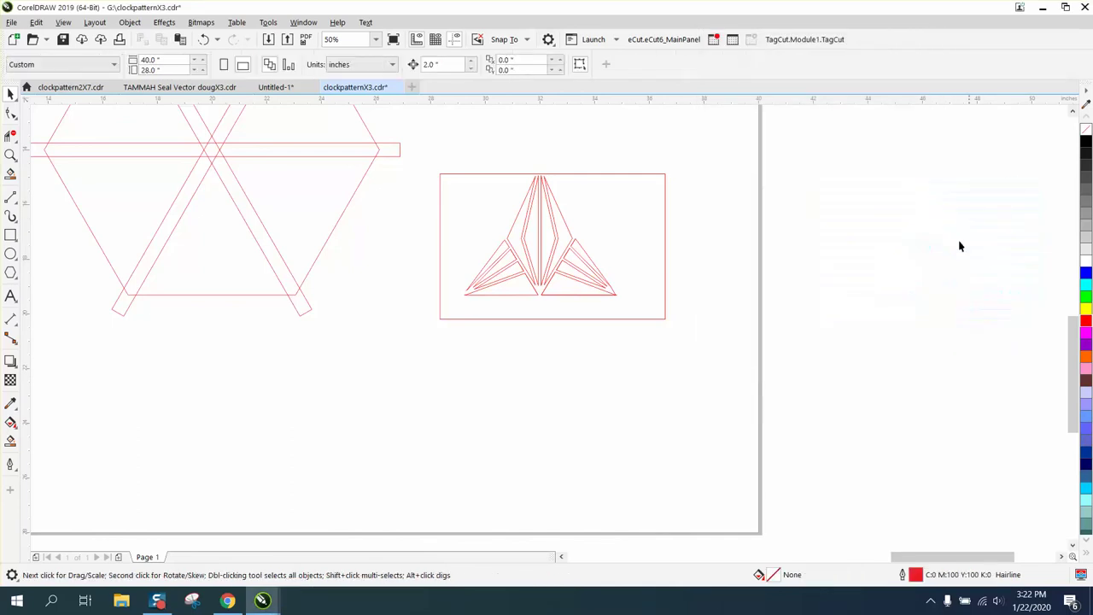
# Step: Delete the enclosing rectangle, group the three pattern parts with Ctrl+G, and move the group left
pyautogui.click(646, 174)
pyautogui.press('Delete')
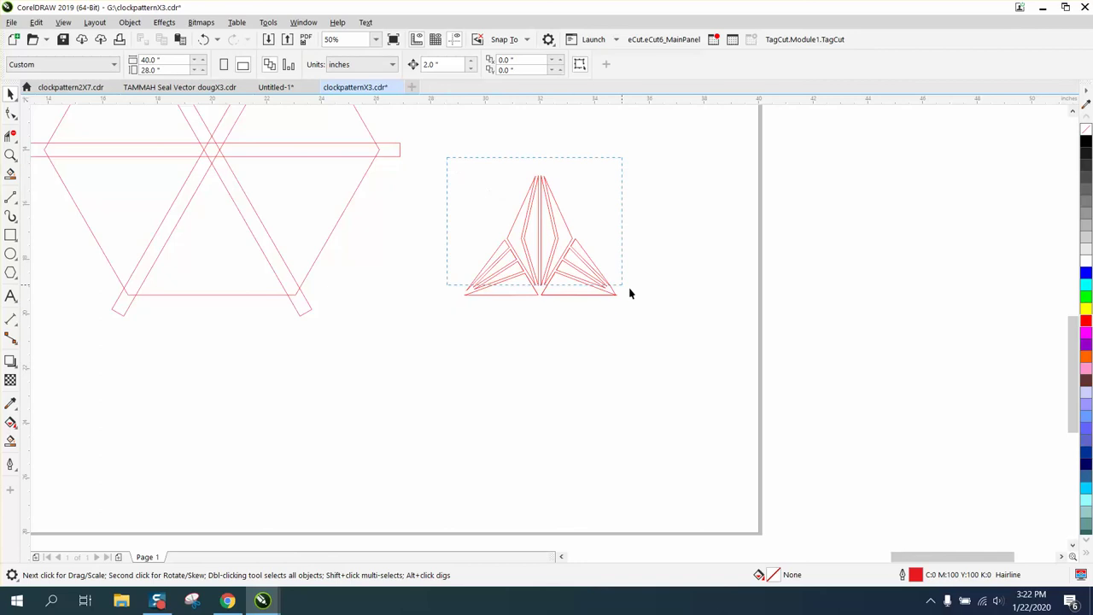
pyautogui.moveTo(682, 338); pyautogui.dragTo(682, 337)
pyautogui.hotkey('ctrl', 'g')
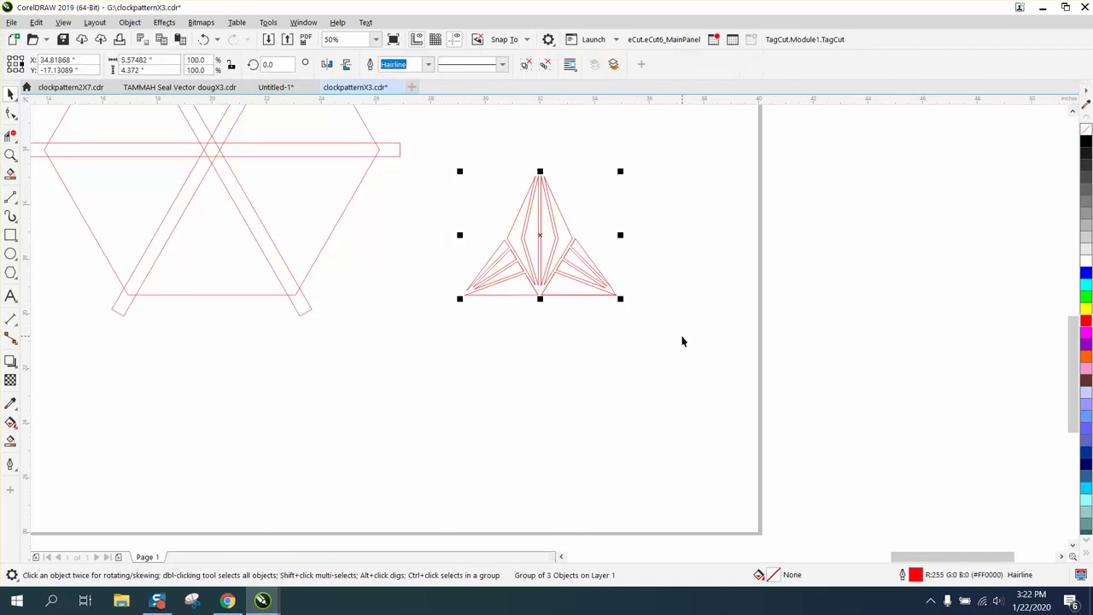
pyautogui.moveTo(542, 235); pyautogui.dragTo(439, 246)
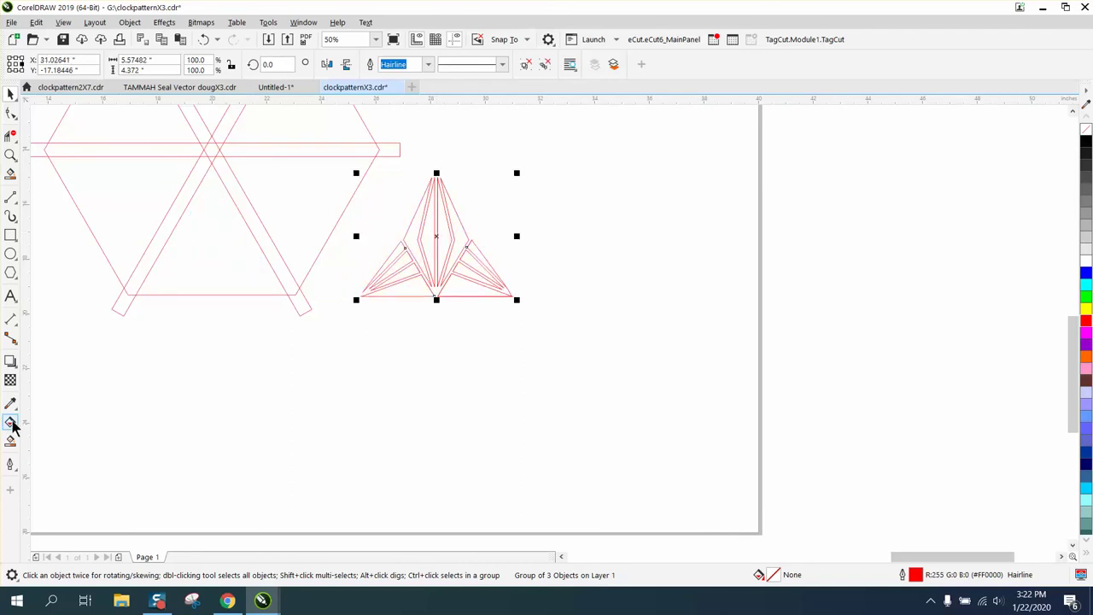
# Step: Smart Fill the hexagram's middle triangle in cyan, then centre the red pattern on it (C, E)
pyautogui.click(14, 442)
pyautogui.click(195, 273)
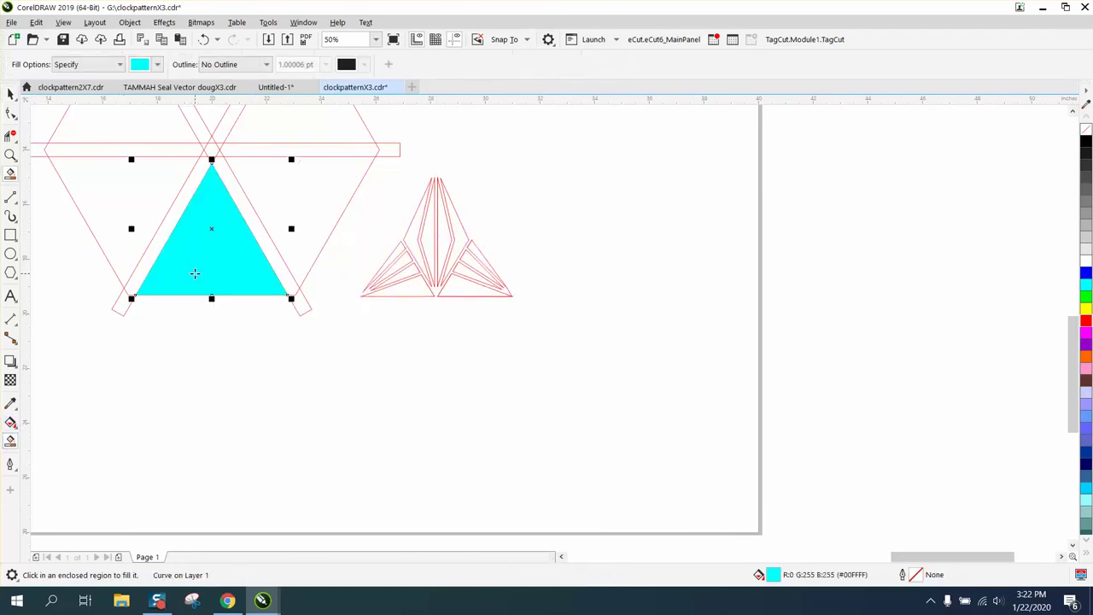
pyautogui.press('Down')
pyautogui.press('Down')
pyautogui.press('Down')
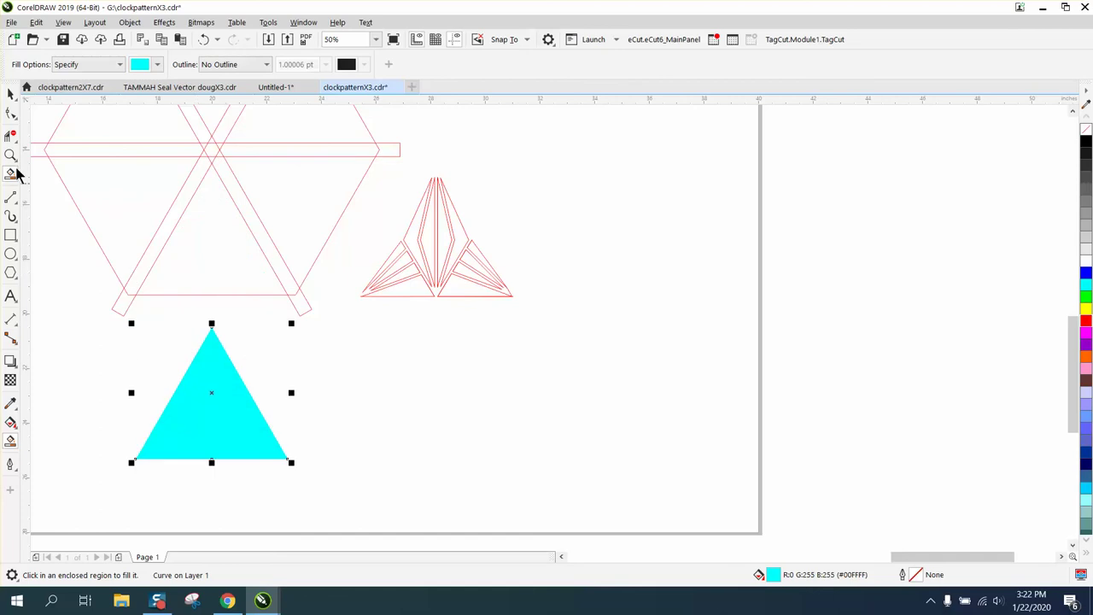
pyautogui.click(10, 94)
pyautogui.click(431, 229)
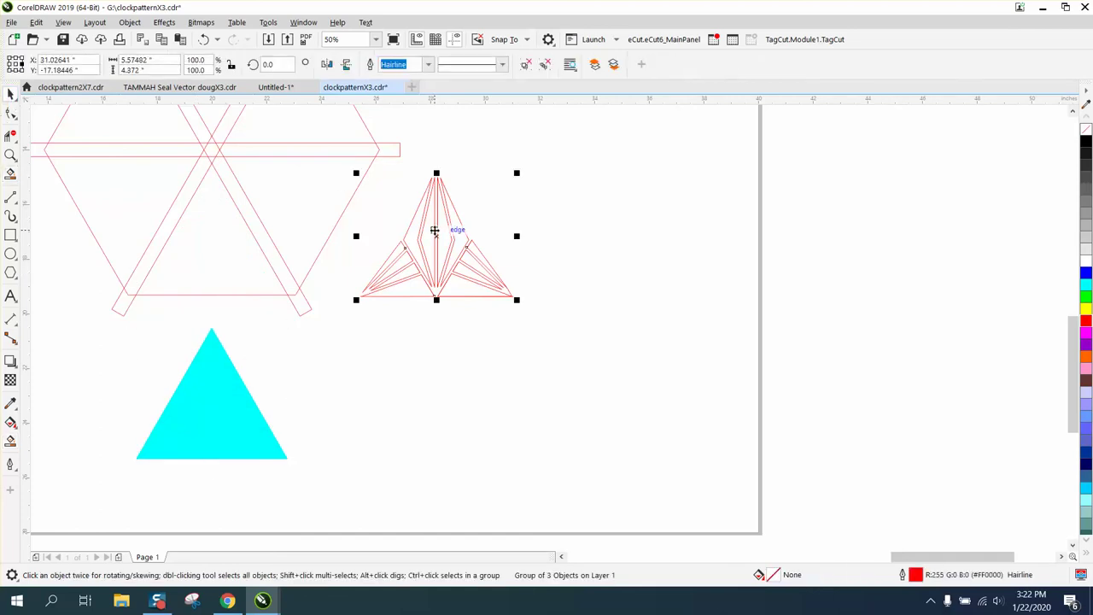
pyautogui.keyDown('shift'); pyautogui.click(235, 394); pyautogui.keyUp('shift')
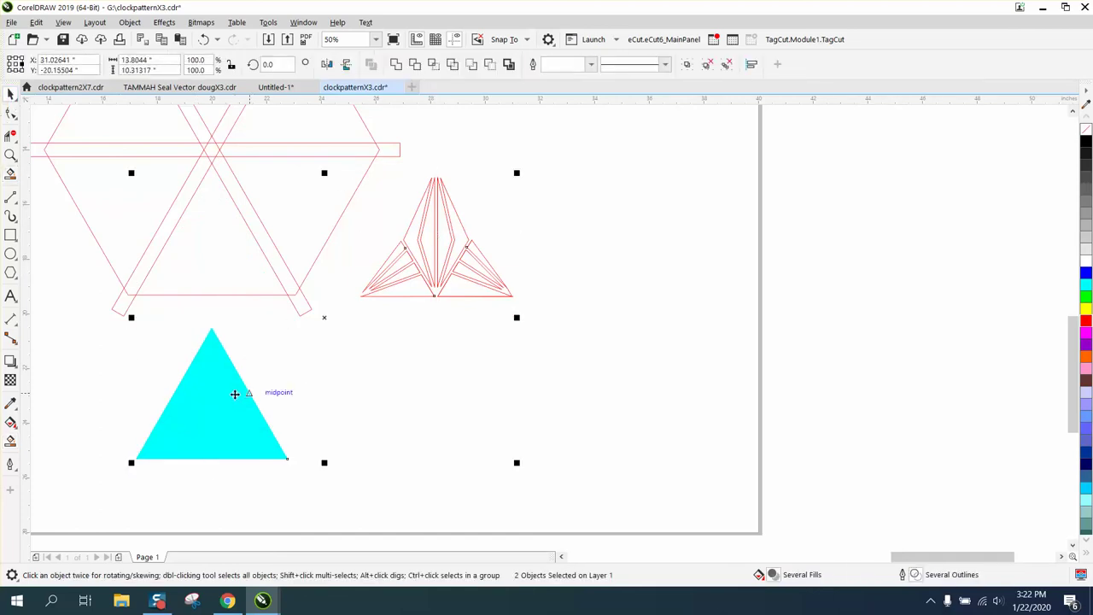
pyautogui.press('c')
pyautogui.press('e')
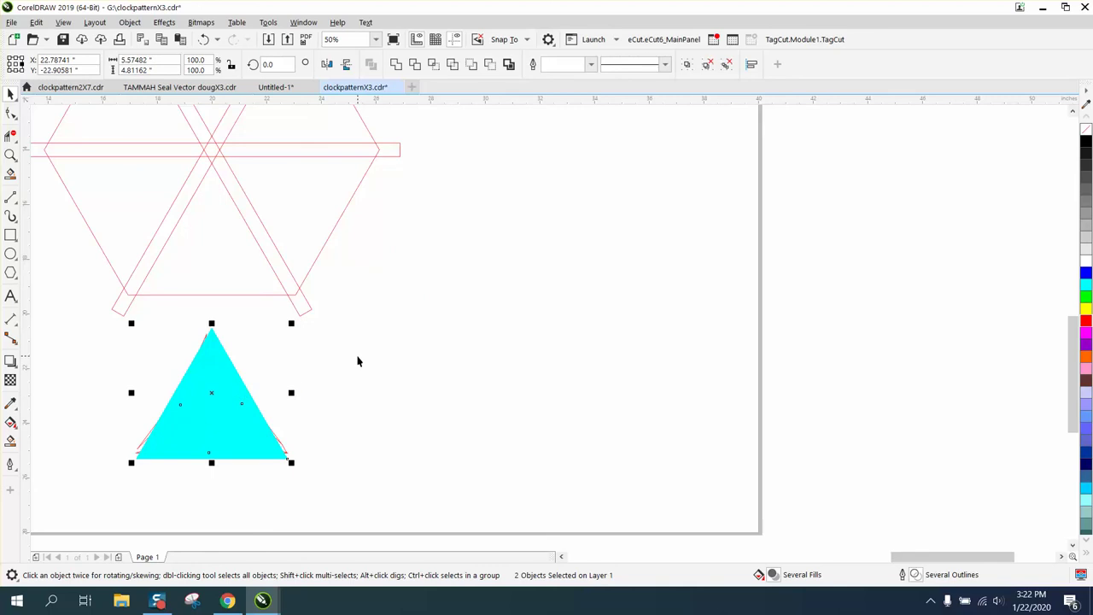
# Step: Move the cyan triangle off to the right and nudge the pattern up into the hexagram triangle
pyautogui.click(258, 355)
pyautogui.moveTo(212, 335); pyautogui.dragTo(674, 338)
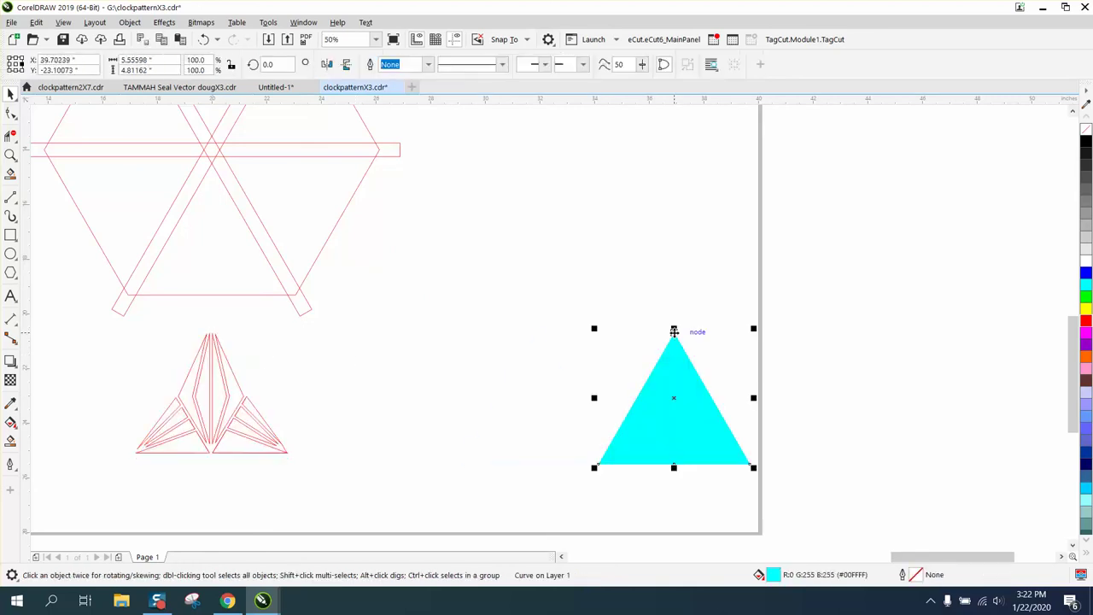
pyautogui.click(212, 398)
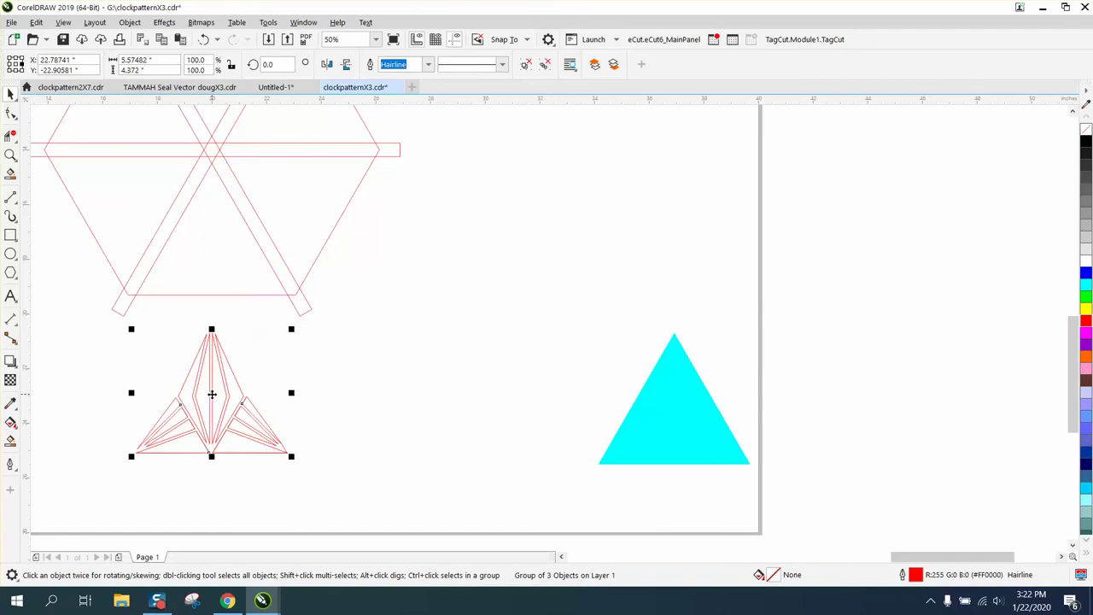
pyautogui.press('Up')
pyautogui.press('Up')
pyautogui.press('Up')
pyautogui.press('Up')
pyautogui.press('Up')
pyautogui.press('Up')
pyautogui.press('Up')
pyautogui.press('Up')
pyautogui.press('Up')
pyautogui.press('Up')
pyautogui.press('Up')
pyautogui.press('Up')
pyautogui.press('Up')
pyautogui.press('Up')
pyautogui.press('Up')
pyautogui.press('Up')
pyautogui.press('Up')
pyautogui.press('Up')
pyautogui.press('Up')
pyautogui.press('Up')
pyautogui.press('Up')
pyautogui.press('Up')
pyautogui.press('Up')
pyautogui.press('Up')
pyautogui.press('Up')
pyautogui.press('Up')
pyautogui.press('Up')
pyautogui.press('Up')
pyautogui.press('Up')
pyautogui.press('Up')
pyautogui.press('Up')
pyautogui.press('Up')
pyautogui.press('Up')
pyautogui.press('Up')
pyautogui.press('Up')
pyautogui.press('Up')
pyautogui.press('Up')
pyautogui.press('Up')
pyautogui.press('Up')
pyautogui.press('Up')
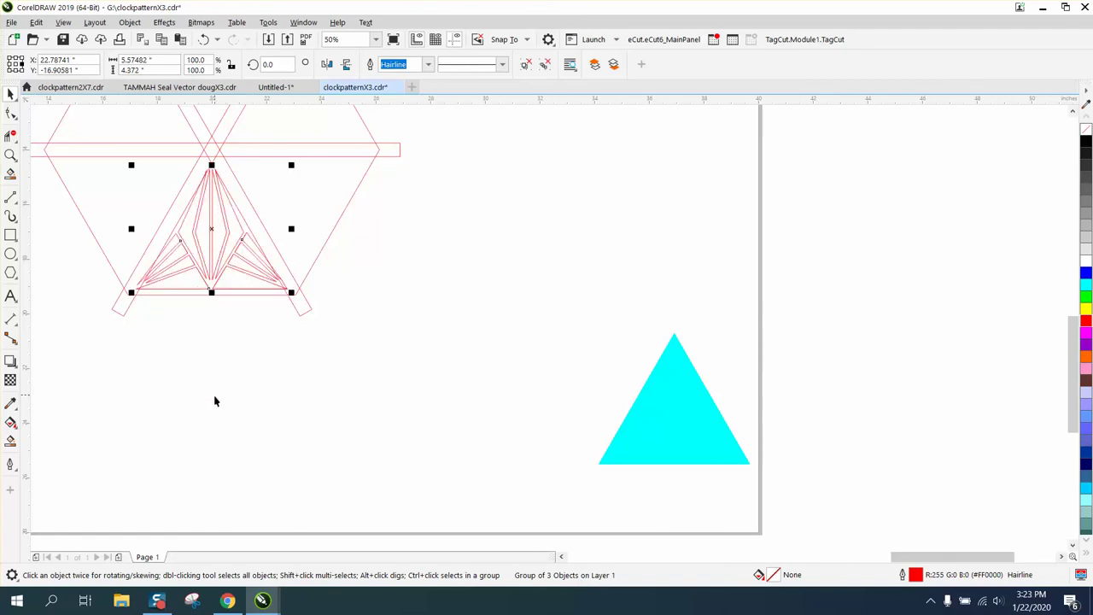
# Step: Zoom in on the pattern and drag it down and back up into the hexagram
pyautogui.click(11, 155)
pyautogui.moveTo(101, 149); pyautogui.dragTo(386, 391)
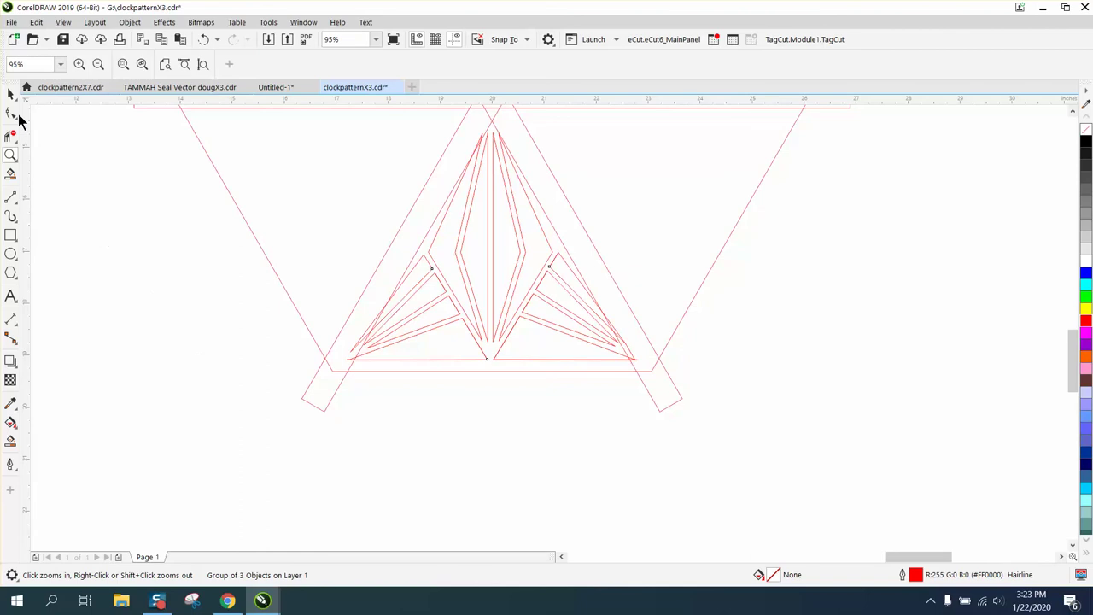
pyautogui.click(11, 113)
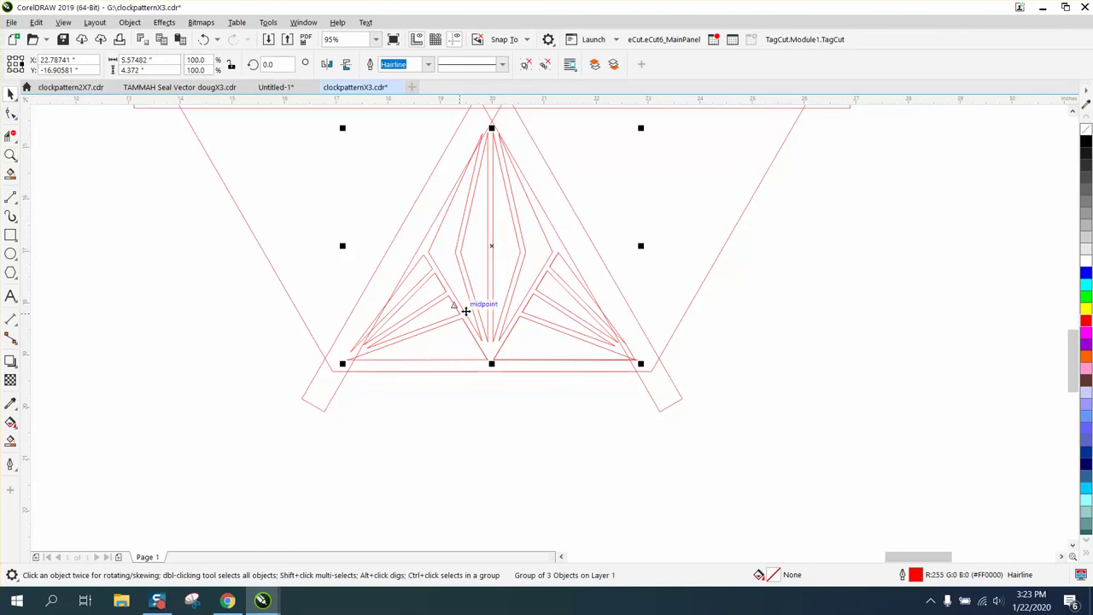
pyautogui.moveTo(494, 250); pyautogui.dragTo(494, 404)
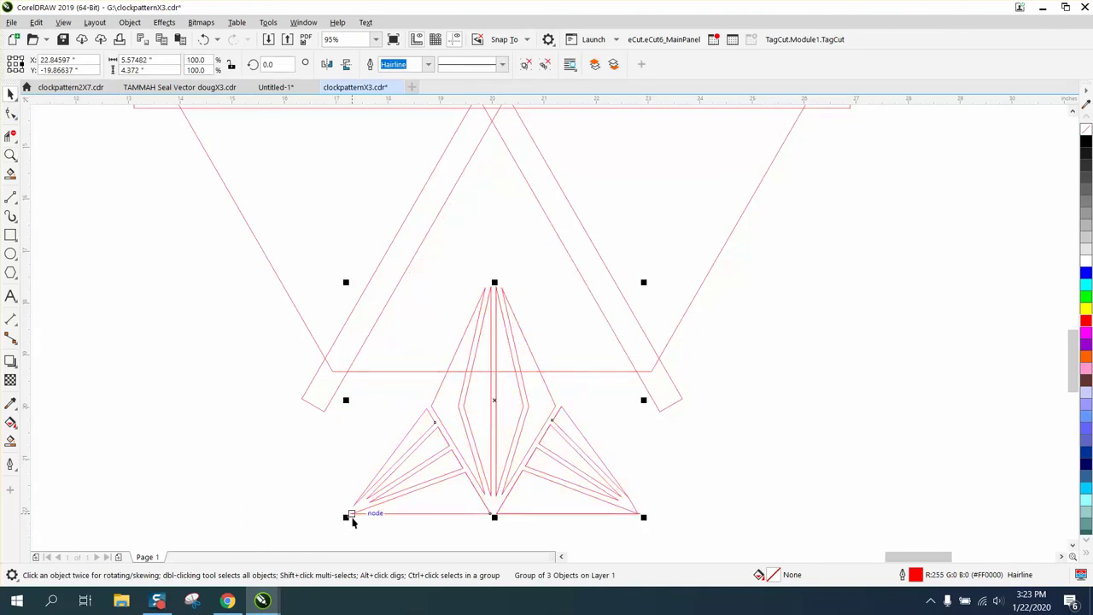
pyautogui.moveTo(354, 516); pyautogui.dragTo(354, 375)
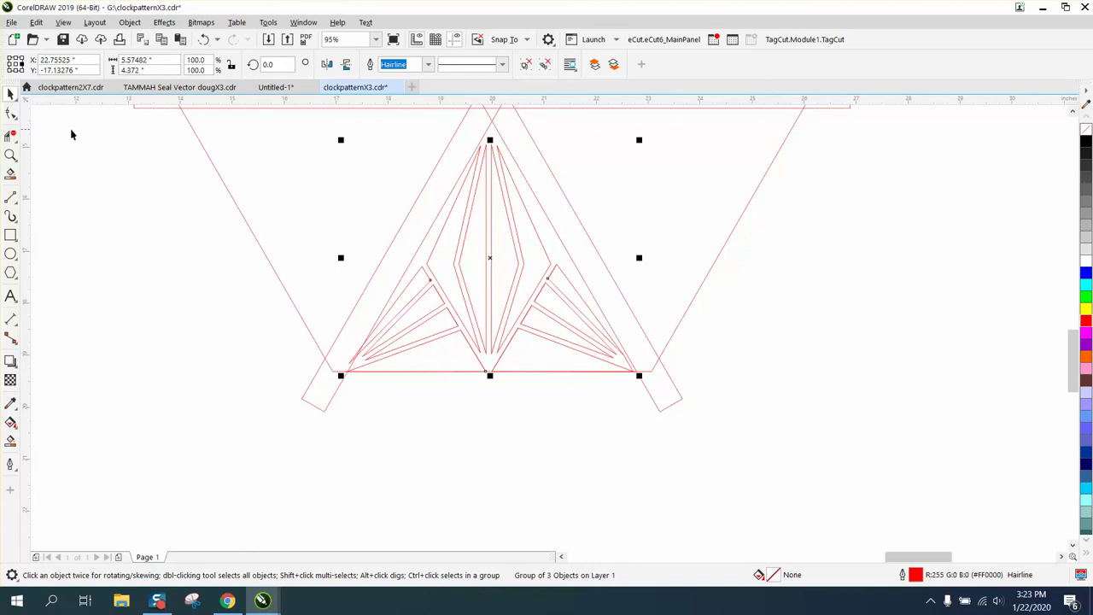
# Step: Set the nudge distance to .001" and nudge the pattern group right three times
pyautogui.click(11, 95)
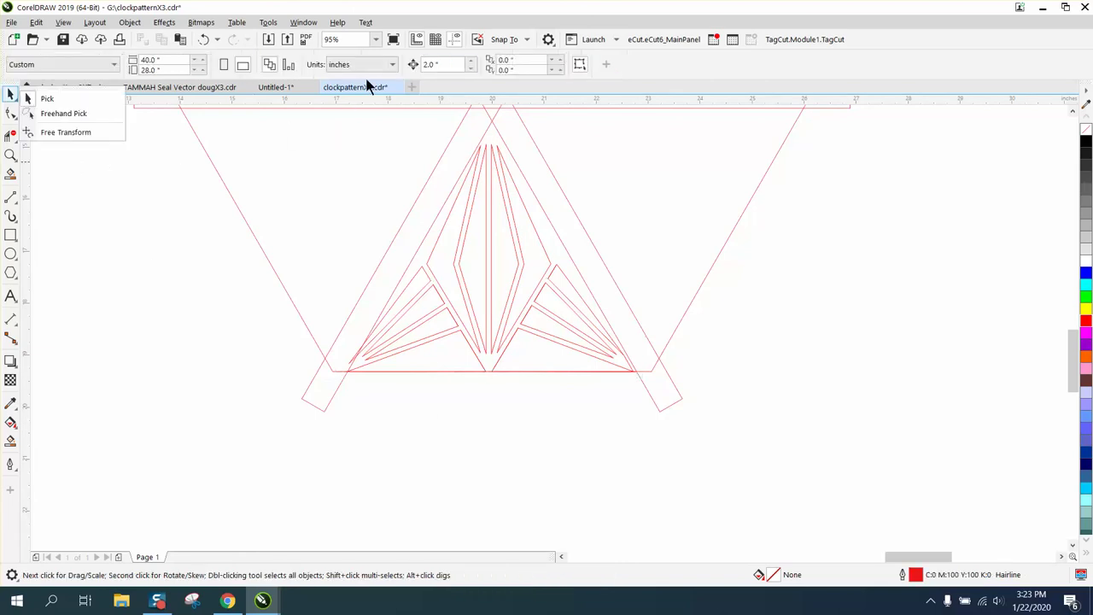
pyautogui.click(440, 66)
pyautogui.write('.001')
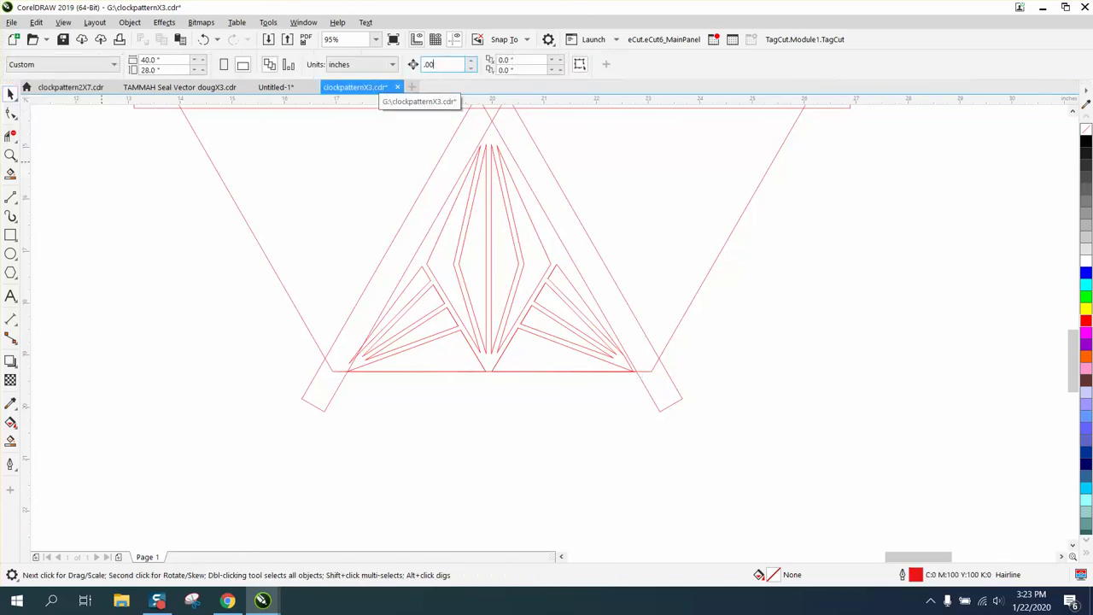
pyautogui.click(515, 300)
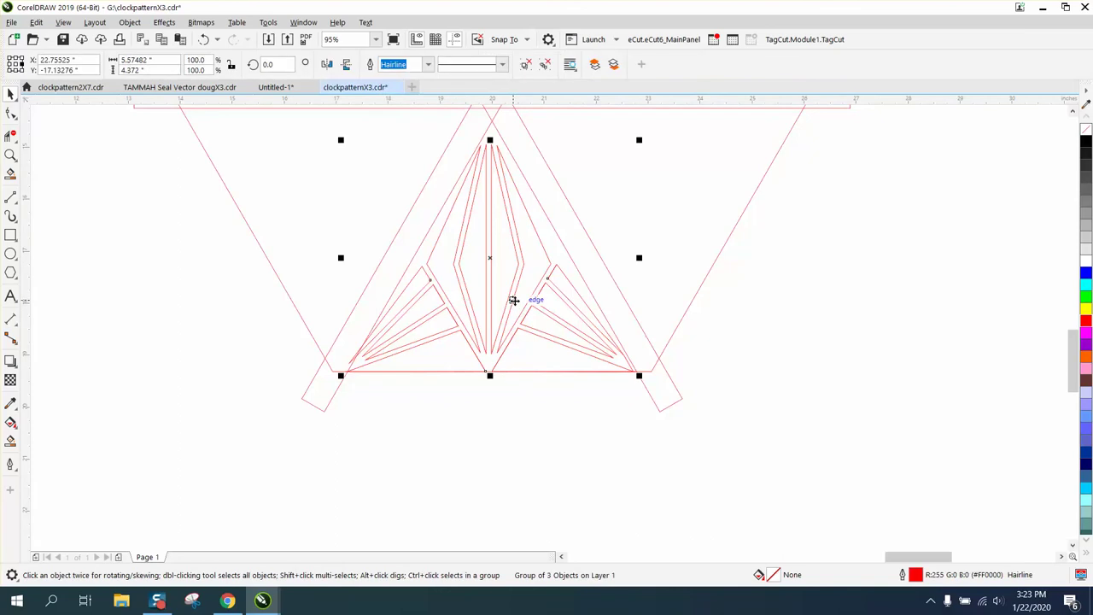
pyautogui.press('Right')
pyautogui.press('Right')
pyautogui.press('Right')
pyautogui.press('Right')
pyautogui.press('Right')
pyautogui.press('Right')
pyautogui.press('Right')
pyautogui.press('Right')
pyautogui.press('Right')
pyautogui.press('Right')
pyautogui.press('Right')
pyautogui.press('Right')
pyautogui.press('Right')
pyautogui.press('Right')
pyautogui.press('Right')
pyautogui.press('Right')
pyautogui.press('Right')
pyautogui.press('Right')
pyautogui.press('Right')
pyautogui.press('Right')
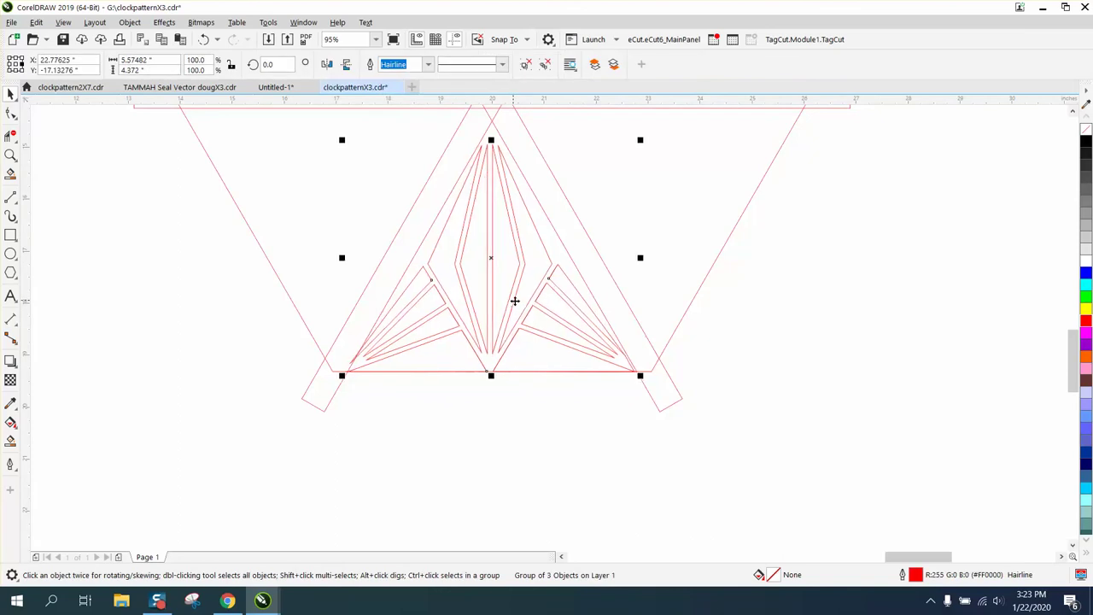
pyautogui.press('Right')
pyautogui.press('Right')
pyautogui.press('Right')
pyautogui.press('Right')
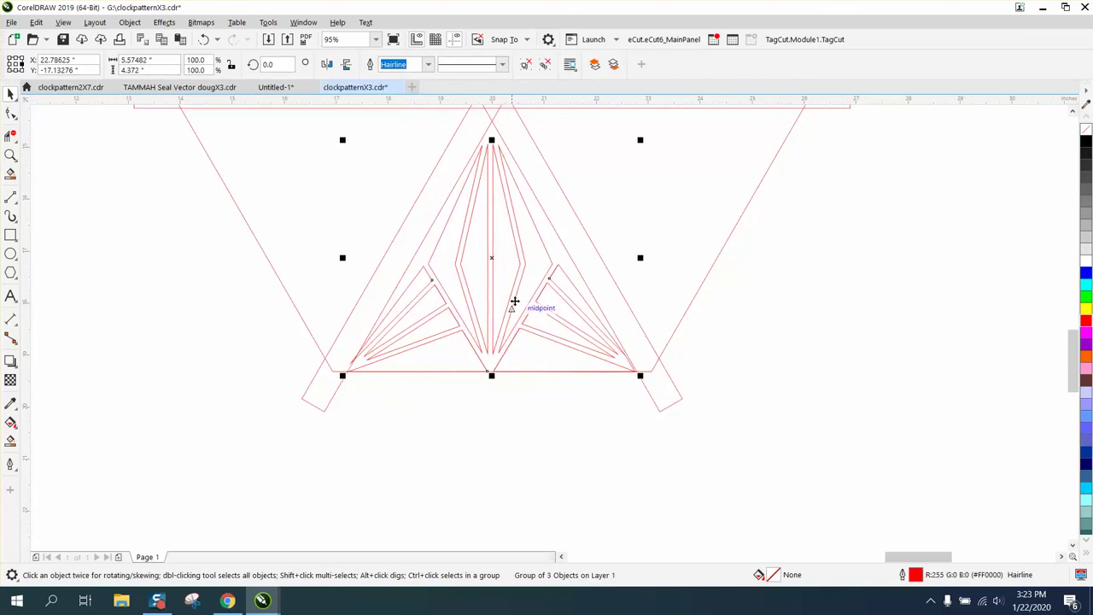
pyautogui.press('Right')
pyautogui.press('Right')
pyautogui.press('Right')
pyautogui.press('Right')
pyautogui.press('Right')
pyautogui.press('Right')
pyautogui.press('Right')
pyautogui.press('Right')
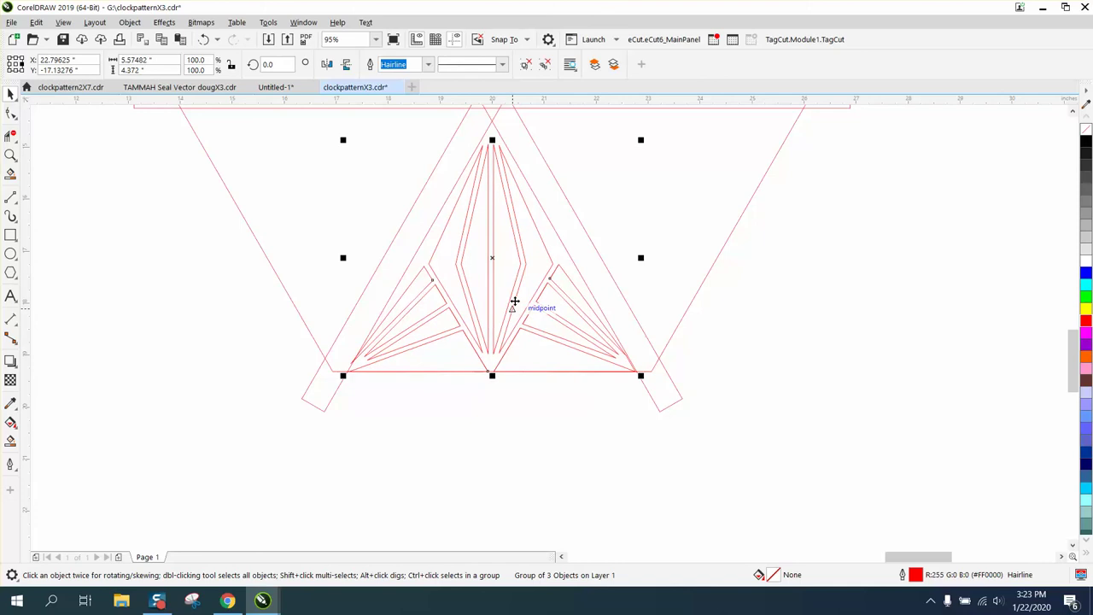
# Step: Move the horizontal bar group to the right of the triangle design
pyautogui.scroll(-3, 508, 301)
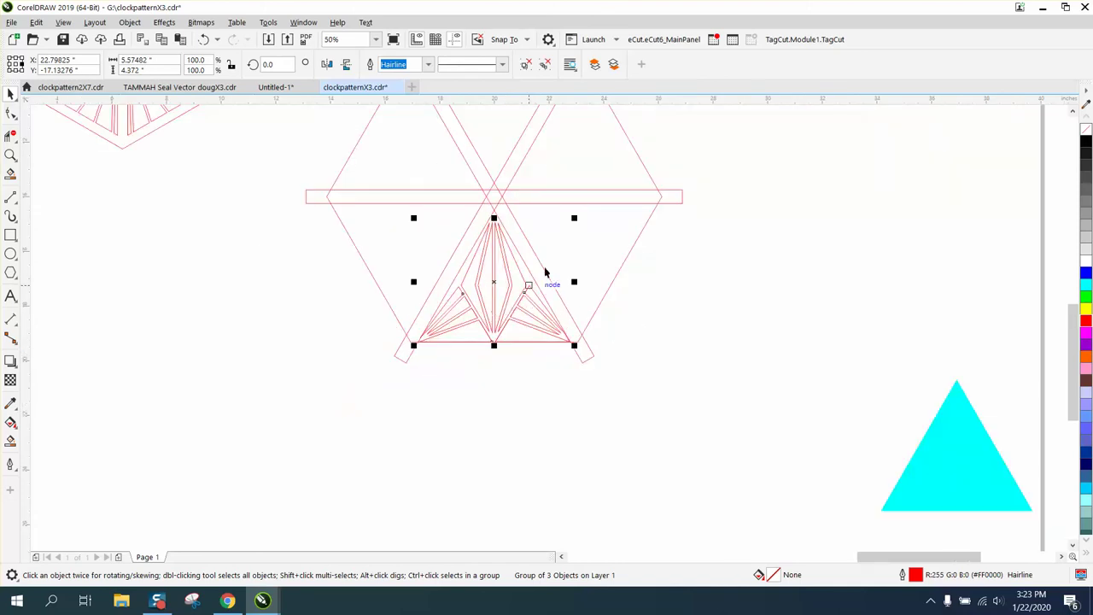
pyautogui.click(593, 201)
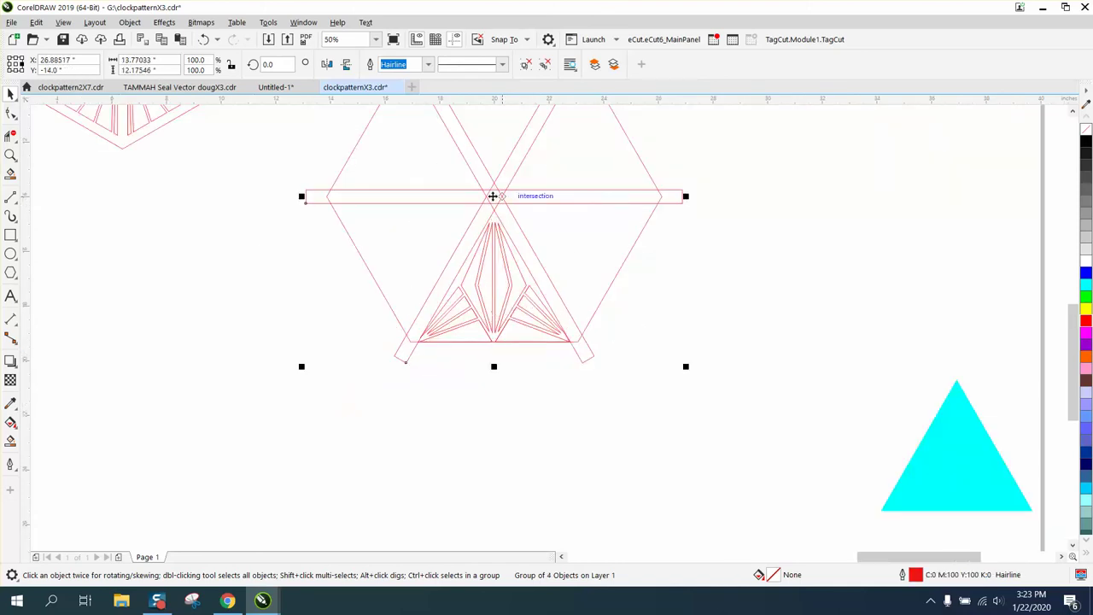
pyautogui.moveTo(493, 195); pyautogui.dragTo(1024, 195)
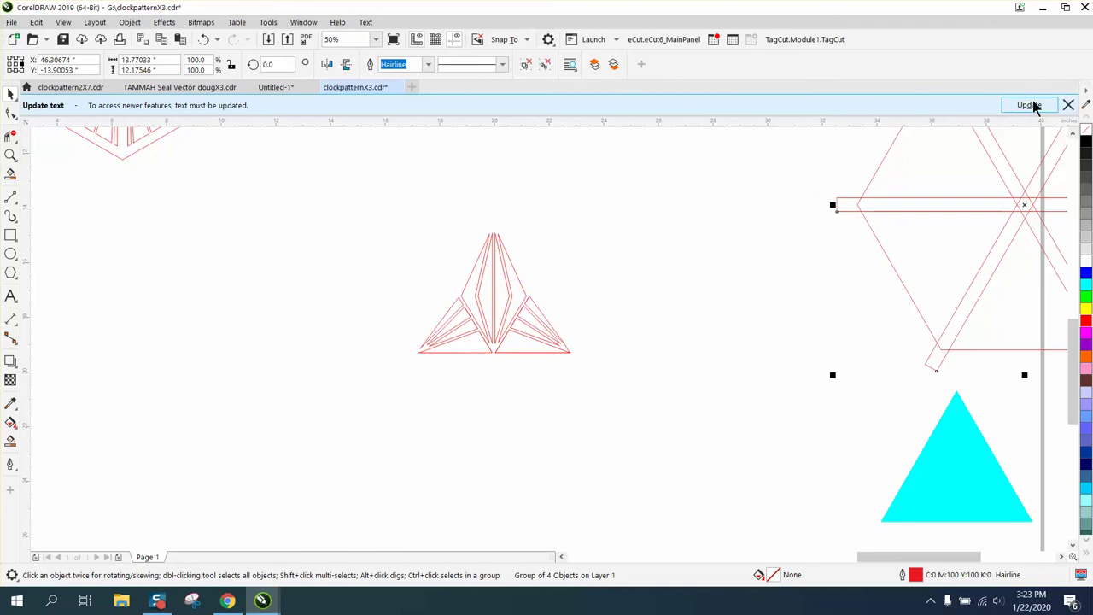
# Step: Dismiss the text-update notice and add guides at X 20" and Y -14"
pyautogui.click(1069, 105)
pyautogui.moveTo(30, 179); pyautogui.dragTo(494, 171)
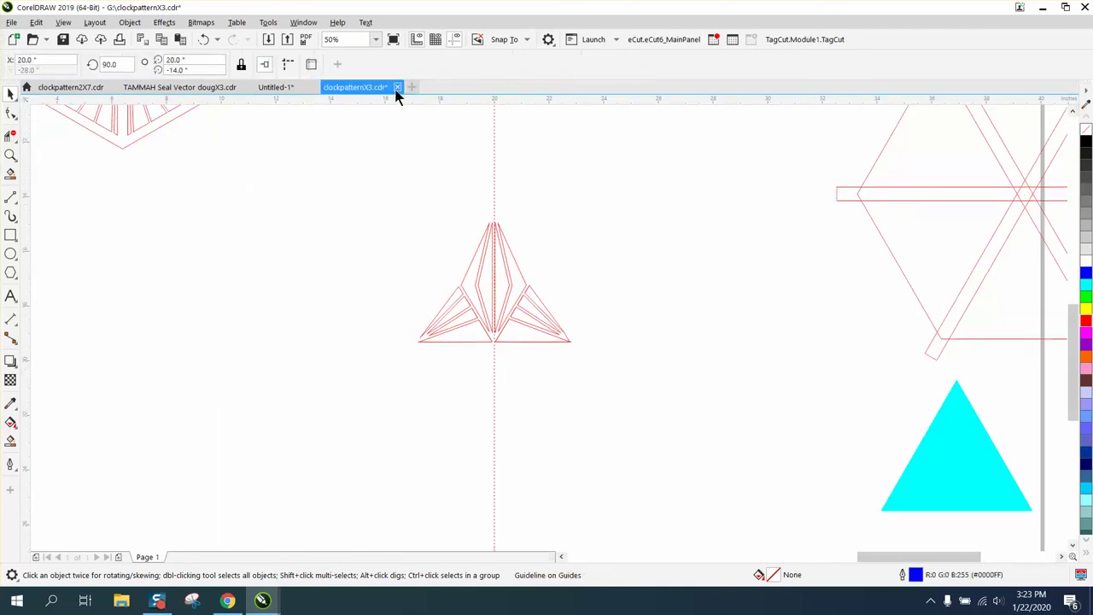
pyautogui.moveTo(433, 100); pyautogui.dragTo(458, 196)
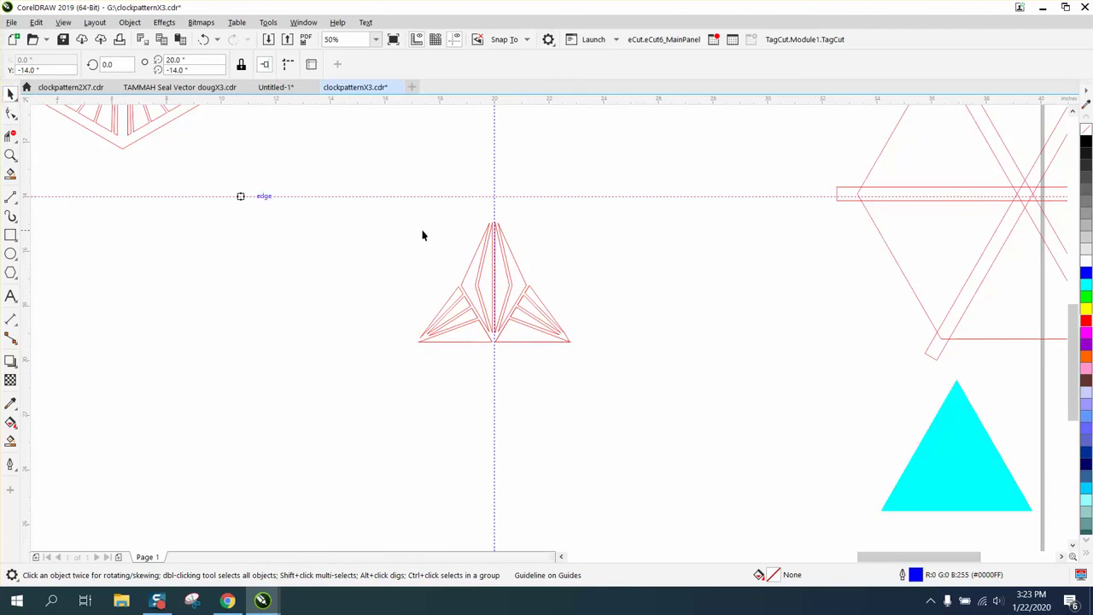
# Step: Select the triangle design and move its rotation centre to the guides' intersection
pyautogui.moveTo(624, 359); pyautogui.dragTo(624, 358)
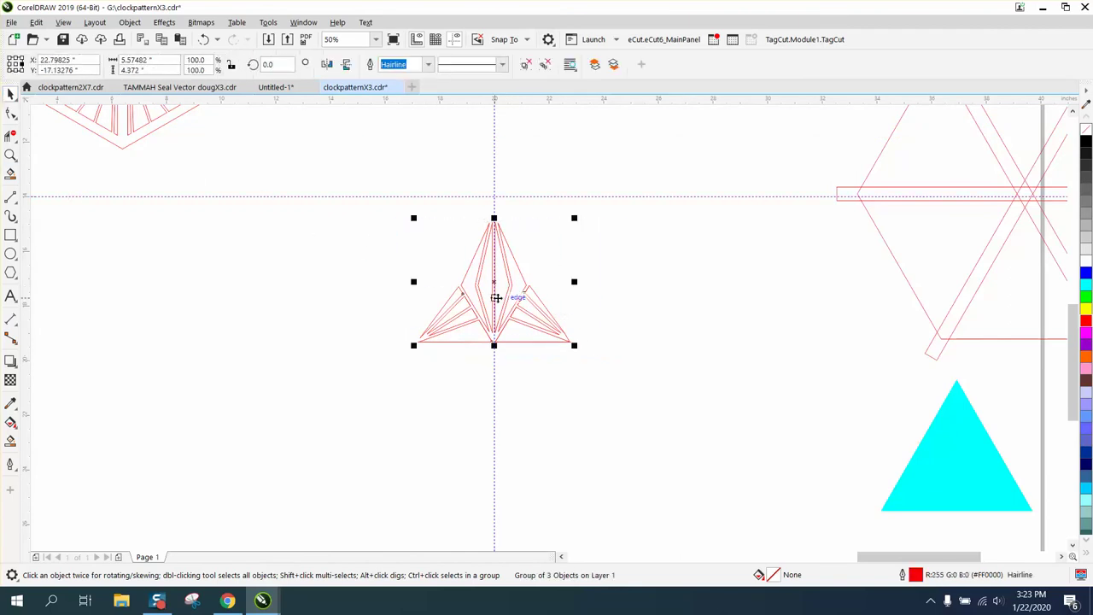
pyautogui.click(496, 286)
pyautogui.moveTo(494, 284); pyautogui.dragTo(496, 274)
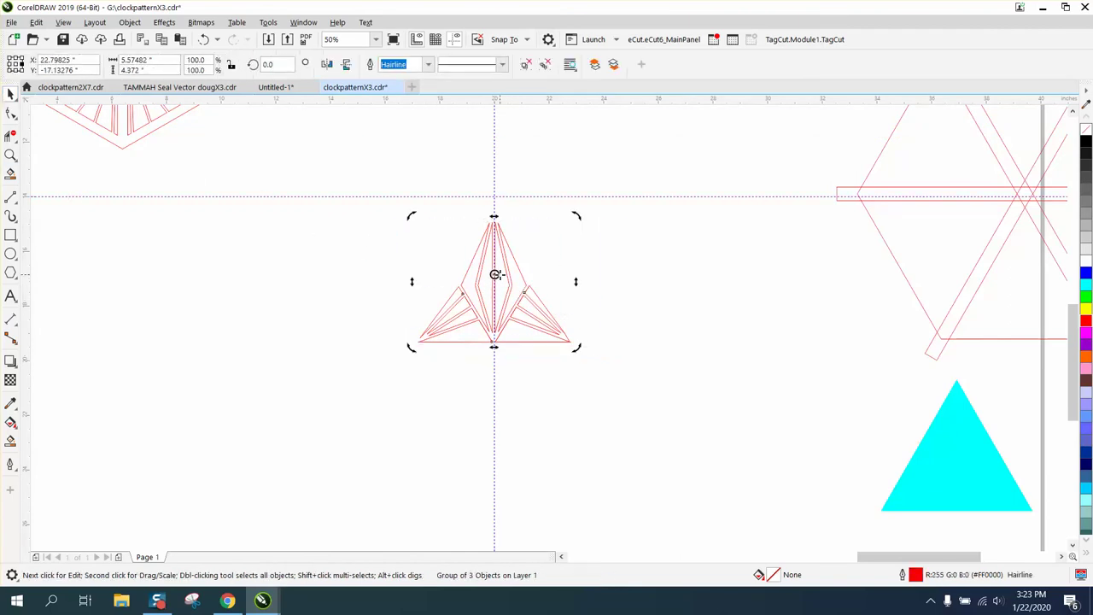
pyautogui.click(495, 274)
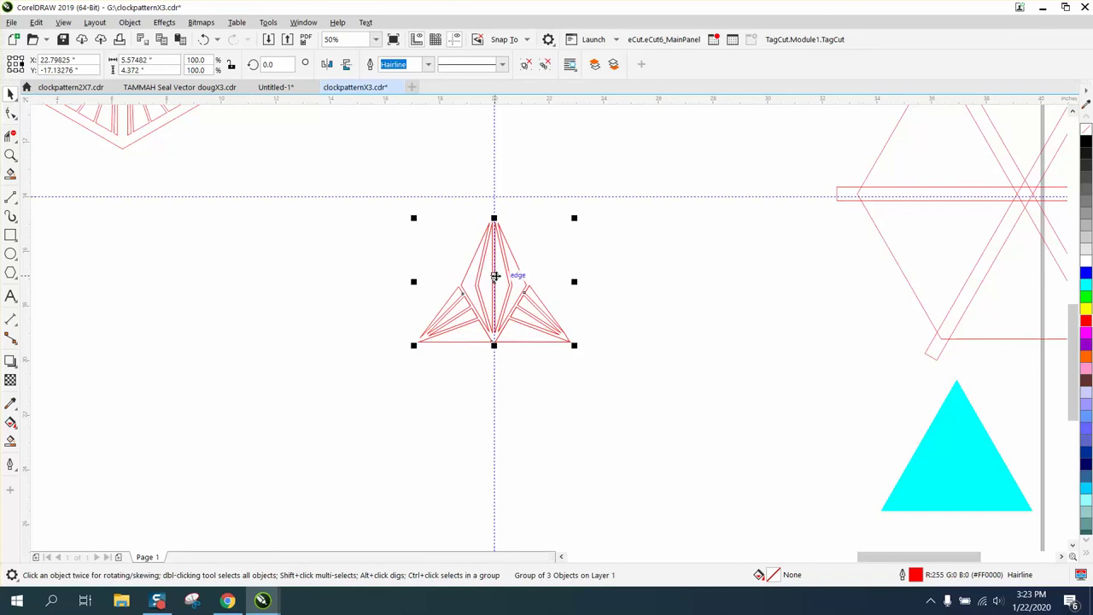
pyautogui.click(495, 274)
pyautogui.moveTo(495, 274); pyautogui.dragTo(495, 203)
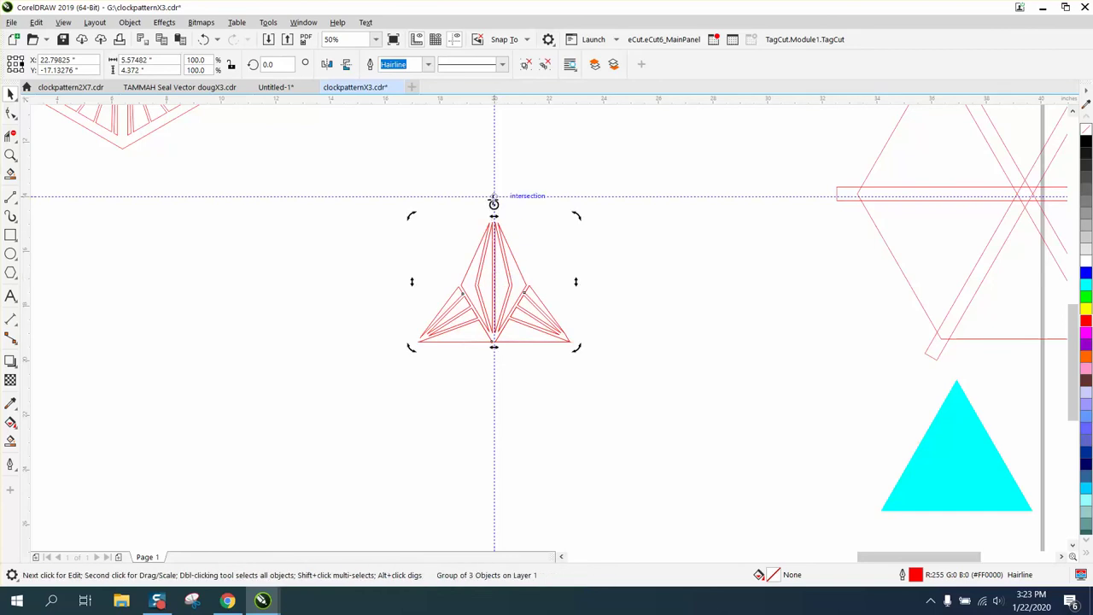
pyautogui.click(499, 250)
# Step: Rotate a copy by 60° and repeat it to complete the six-part star
pyautogui.click(286, 64)
pyautogui.write('60')
pyautogui.press('Return')
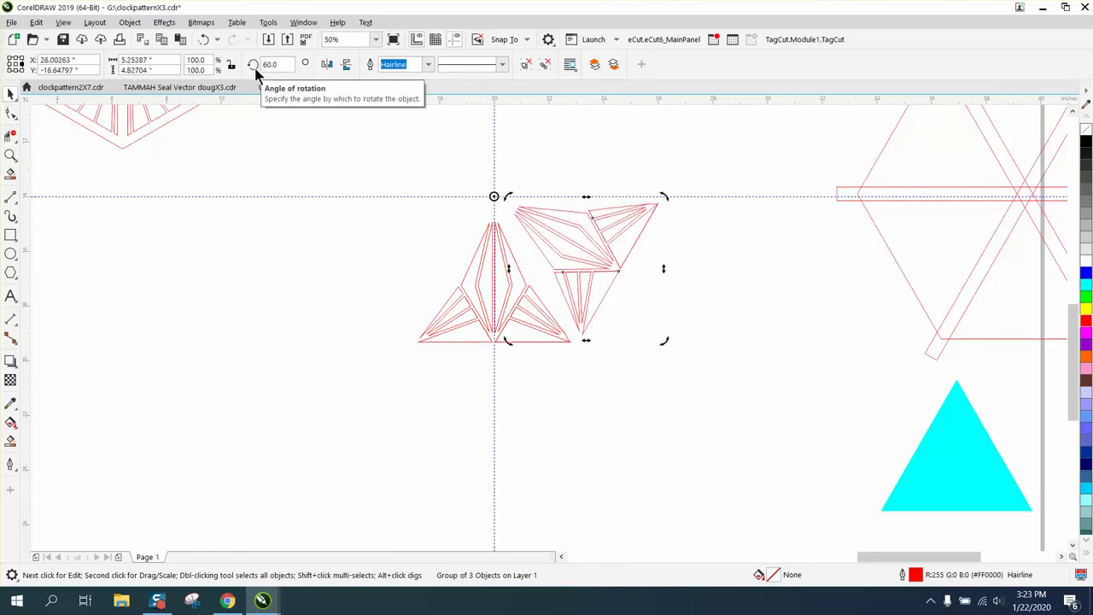
pyautogui.hotkey('ctrl', 'r')
pyautogui.hotkey('ctrl', 'r')
pyautogui.hotkey('ctrl', 'r')
pyautogui.hotkey('ctrl', 'r')
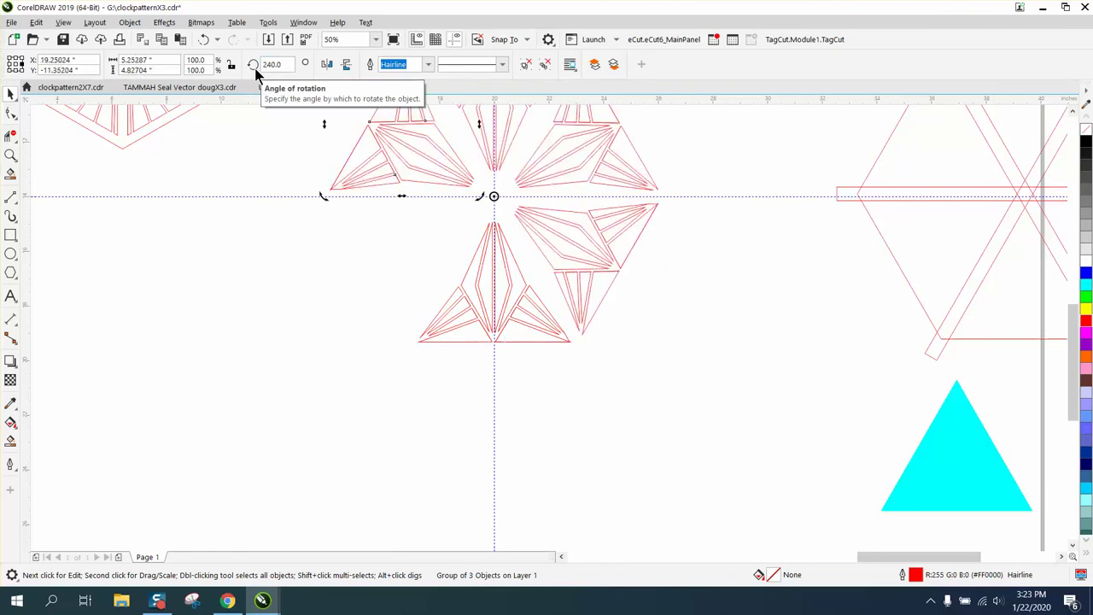
pyautogui.scroll(-1, 259, 182)
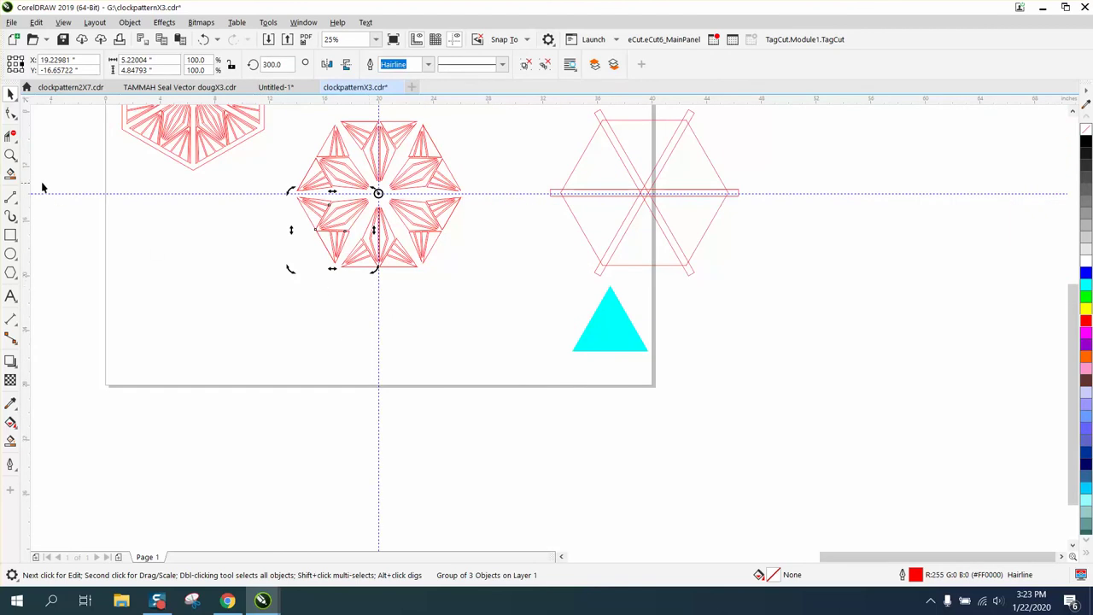
pyautogui.click(10, 154)
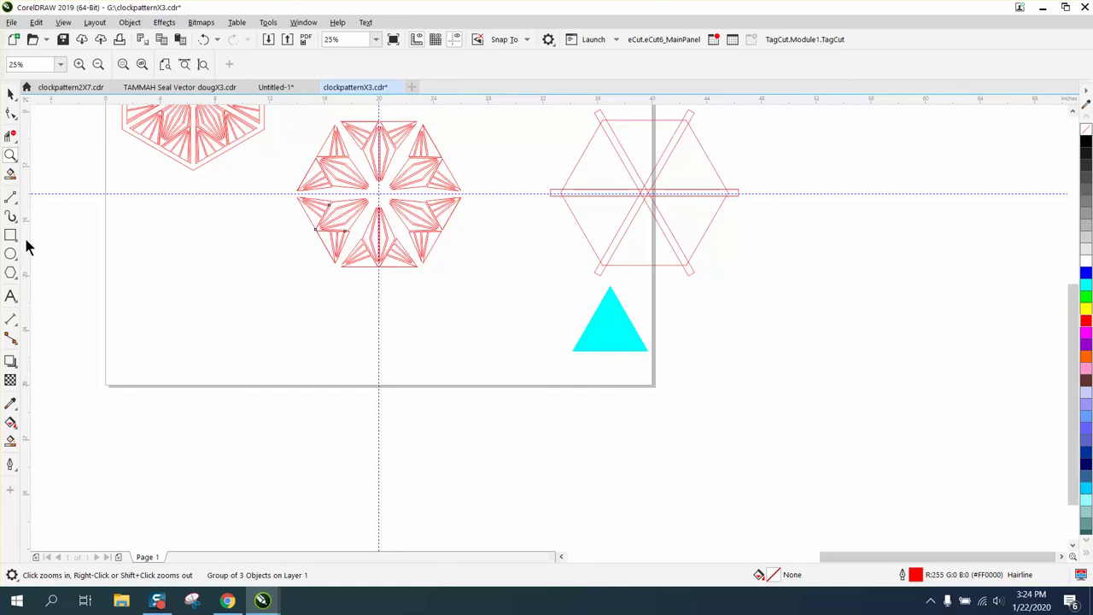
# Step: Draw a six-sided polygon, rotate it 30°, and centre it on the page with P
pyautogui.click(10, 272)
pyautogui.moveTo(274, 256); pyautogui.dragTo(152, 447)
pyautogui.click(272, 65)
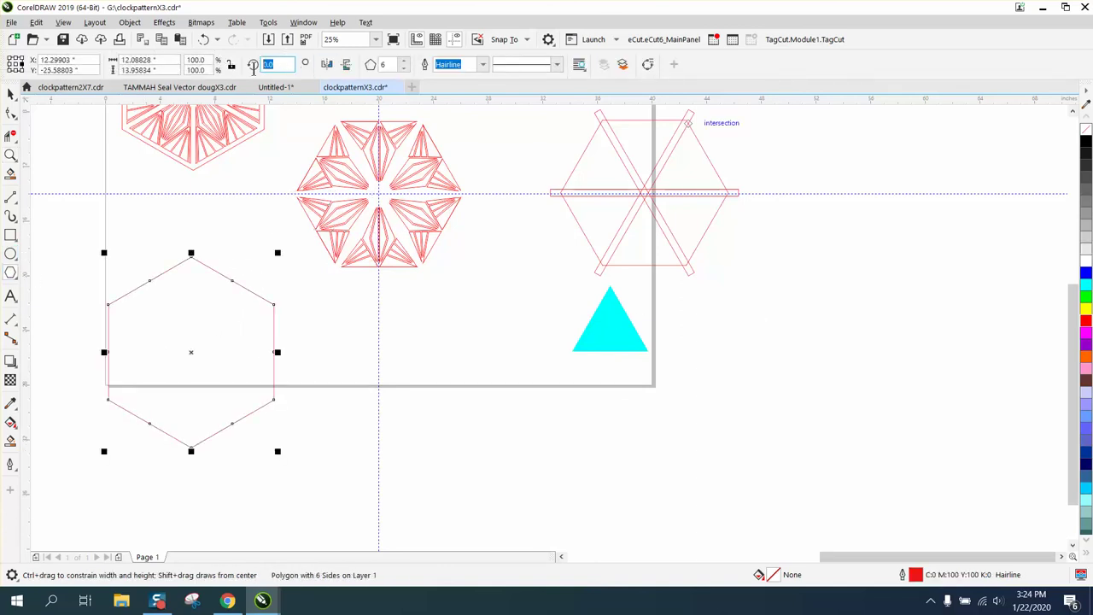
pyautogui.write('30')
pyautogui.press('Return')
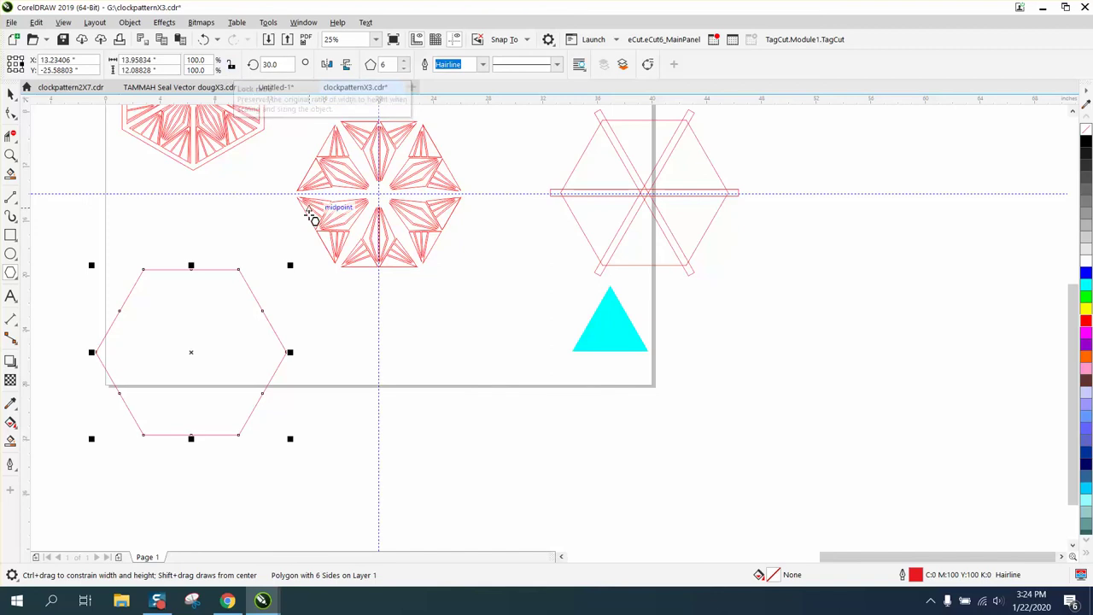
pyautogui.press('p')
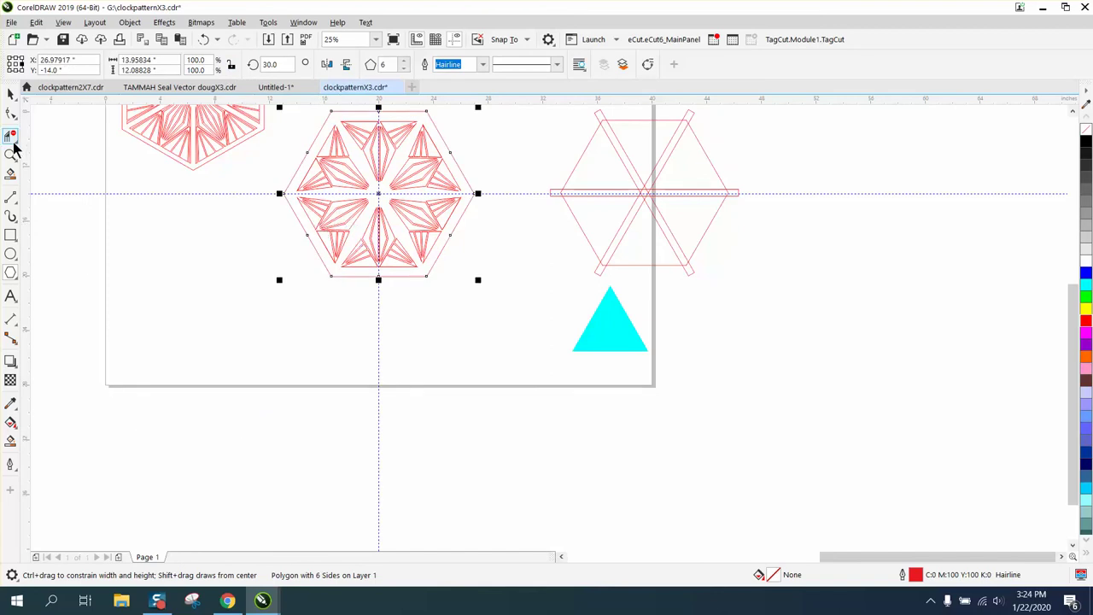
# Step: Zoom in and scale the hexagon down to about 95% to hug the star points
pyautogui.click(10, 94)
pyautogui.scroll(-1, 244, 133)
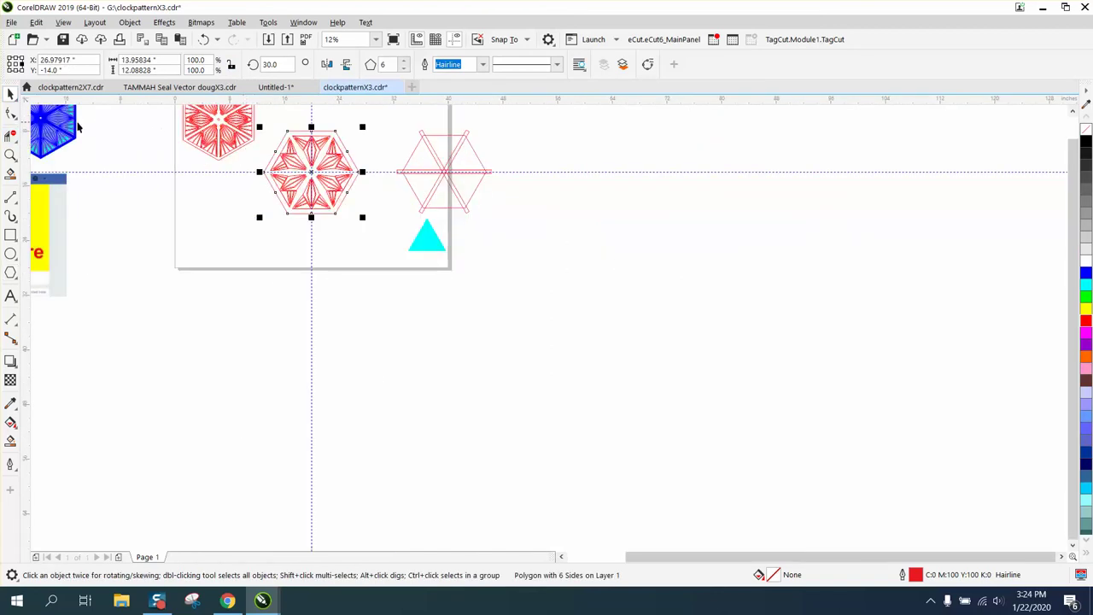
pyautogui.click(10, 155)
pyautogui.moveTo(234, 122); pyautogui.dragTo(436, 246)
pyautogui.click(11, 94)
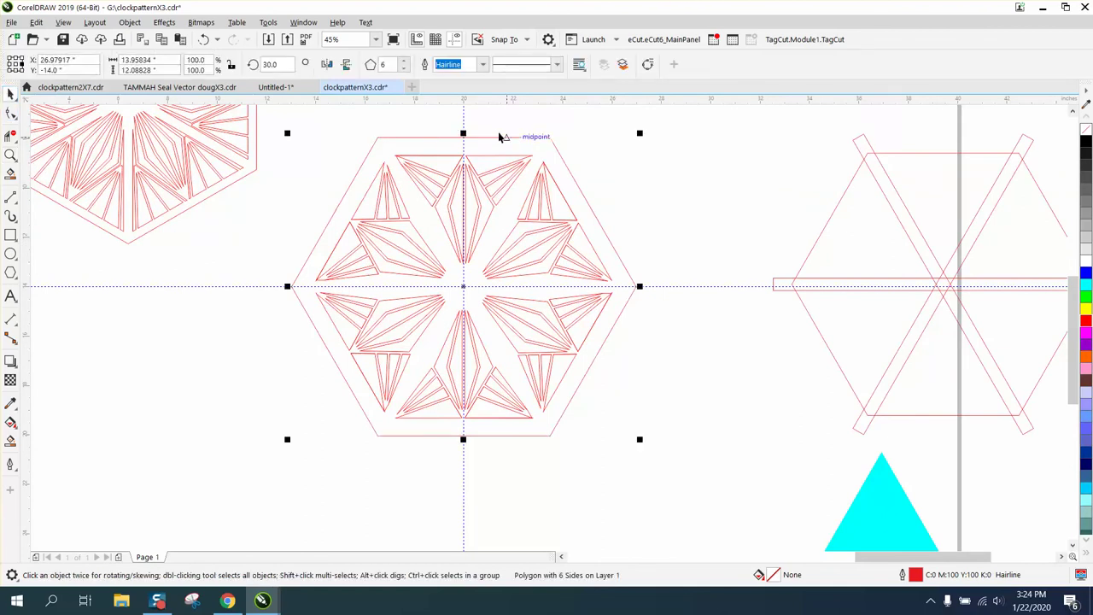
pyautogui.moveTo(640, 133); pyautogui.dragTo(634, 141)
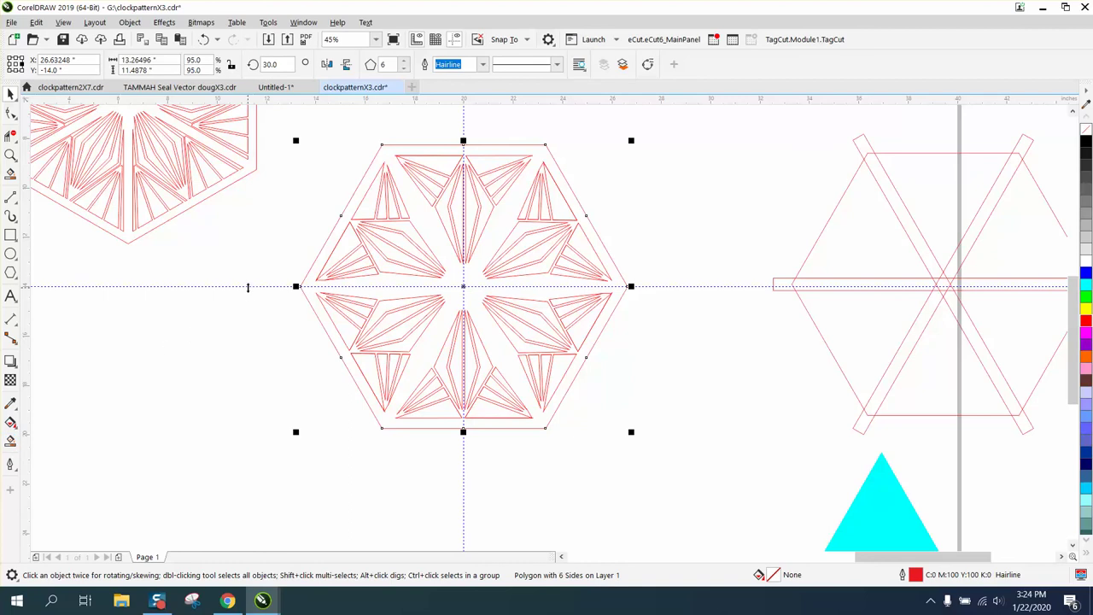
pyautogui.click(247, 288)
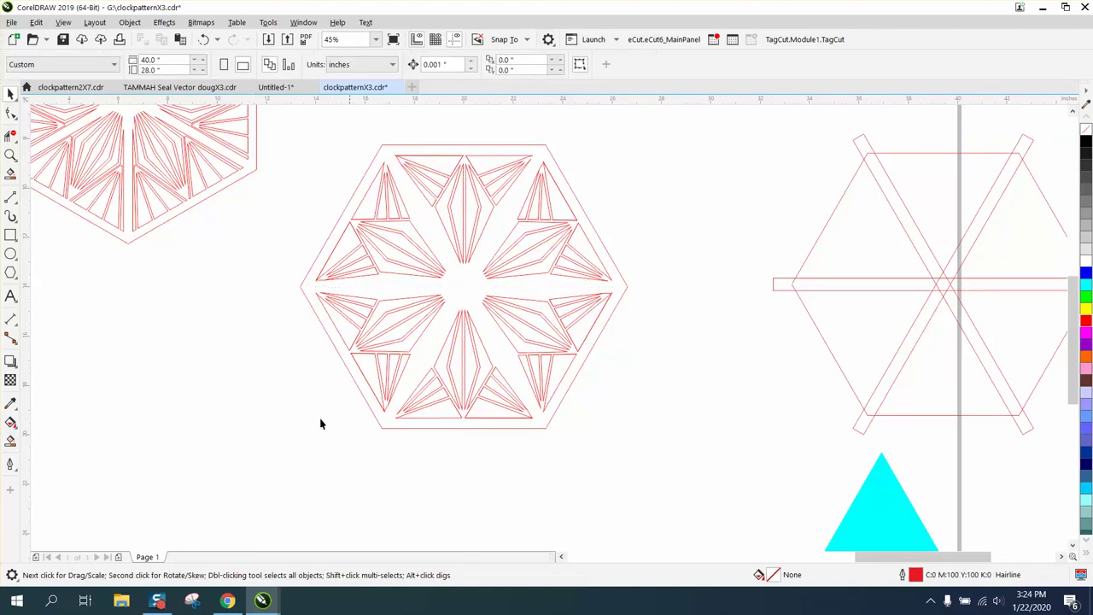
# Step: Smart Fill the star inside the hexagon, move the curve lower left, and set no fill with red outline
pyautogui.click(10, 441)
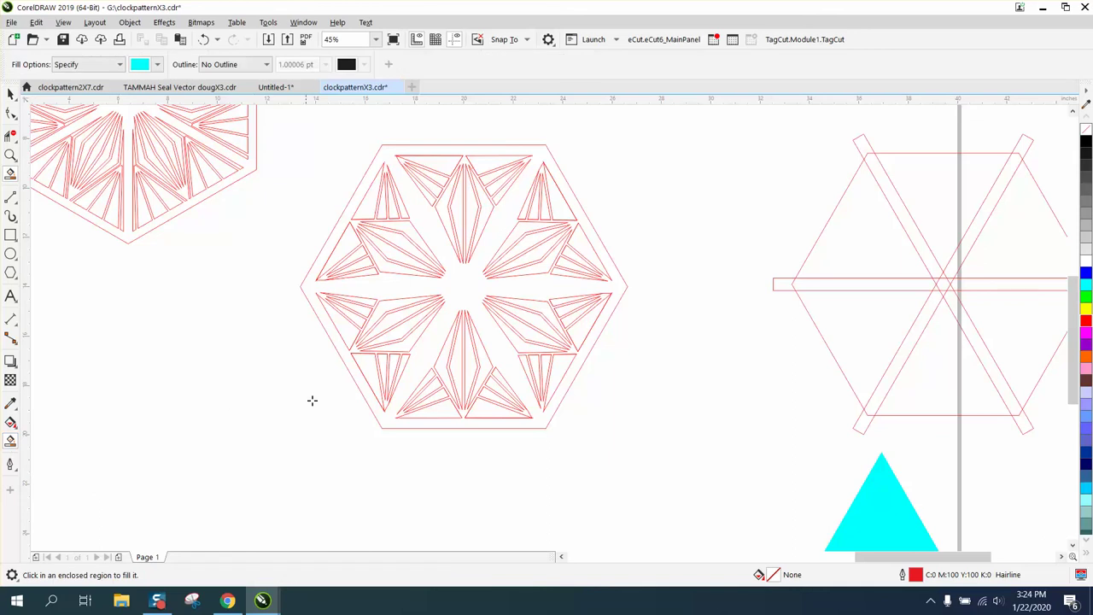
pyautogui.click(352, 369)
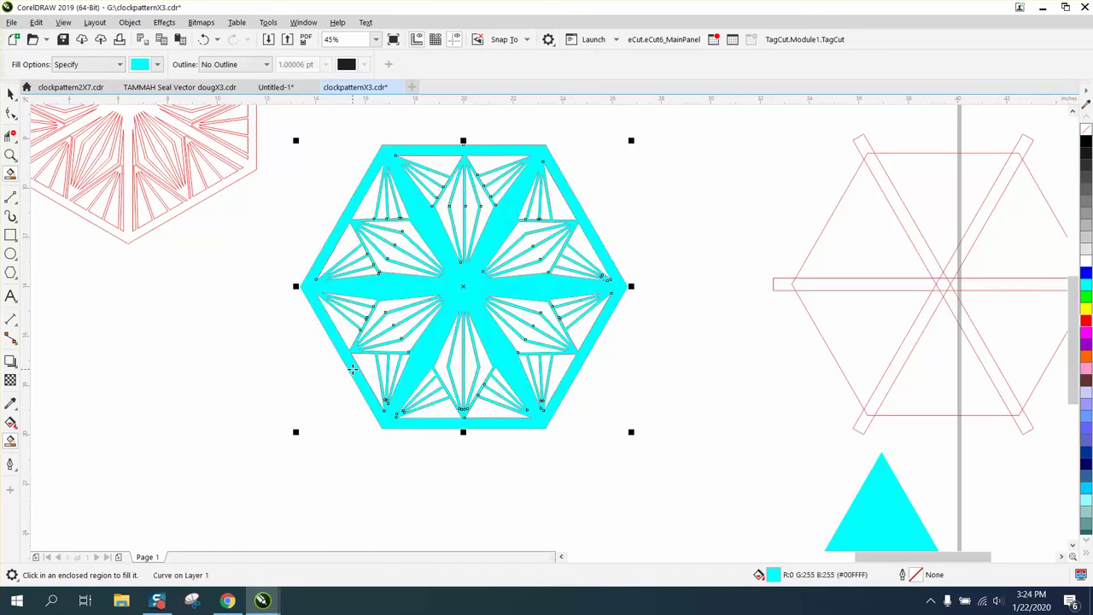
pyautogui.click(11, 94)
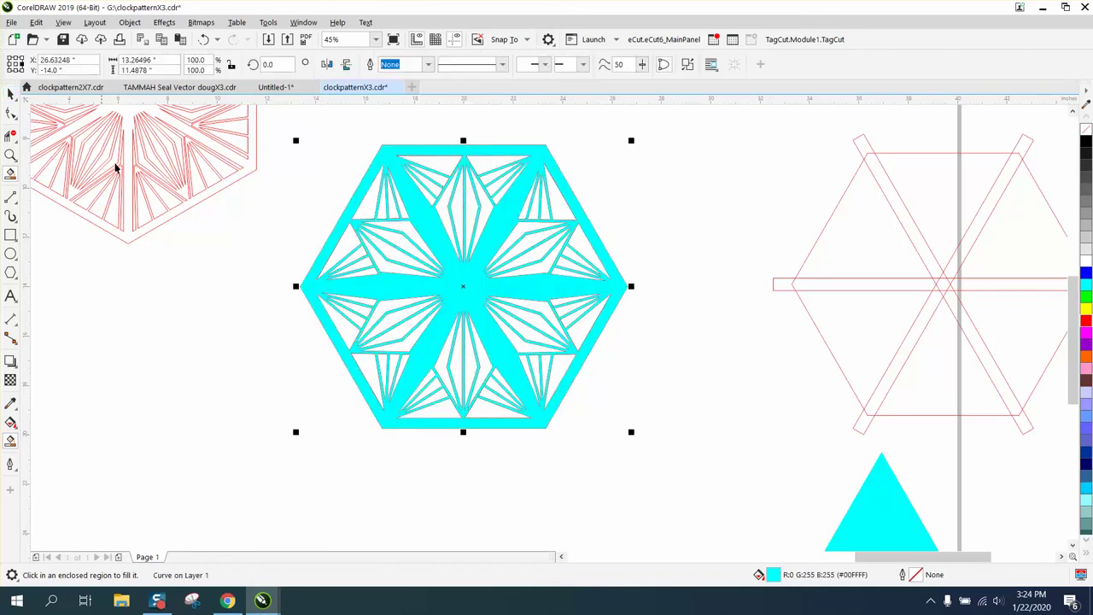
pyautogui.scroll(-2, 351, 341)
pyautogui.moveTo(414, 310); pyautogui.dragTo(254, 397)
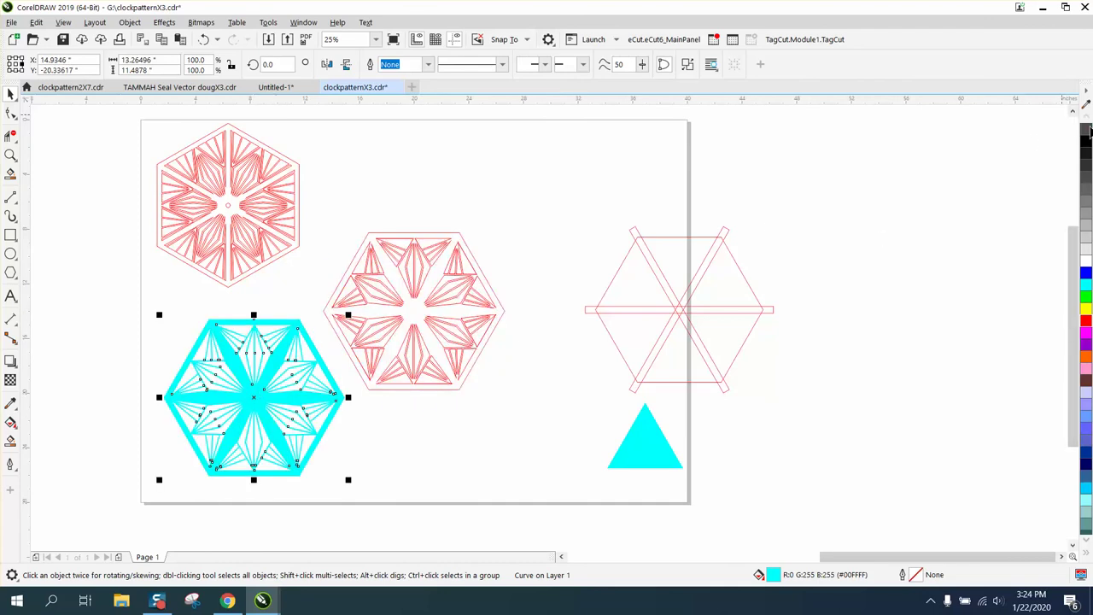
pyautogui.click(1087, 129)
pyautogui.rightClick(1086, 320)
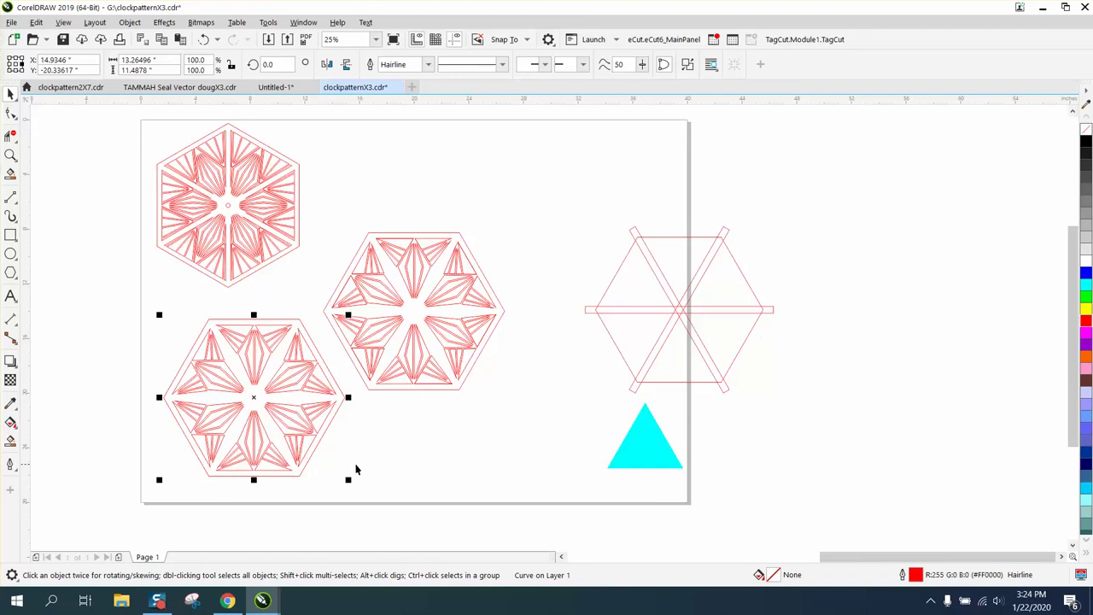
pyautogui.click(10, 155)
# Step: Zoom out to see the hexagons and set the lower-left traced curve's rotation to 30°
pyautogui.moveTo(197, 334); pyautogui.dragTo(305, 388)
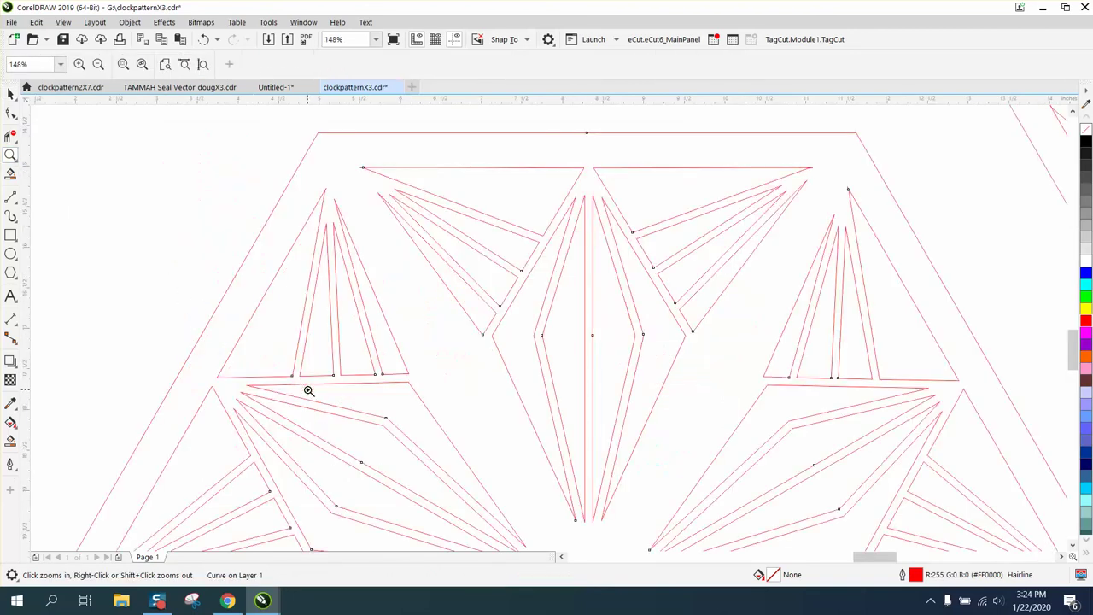
pyautogui.rightClick(241, 350)
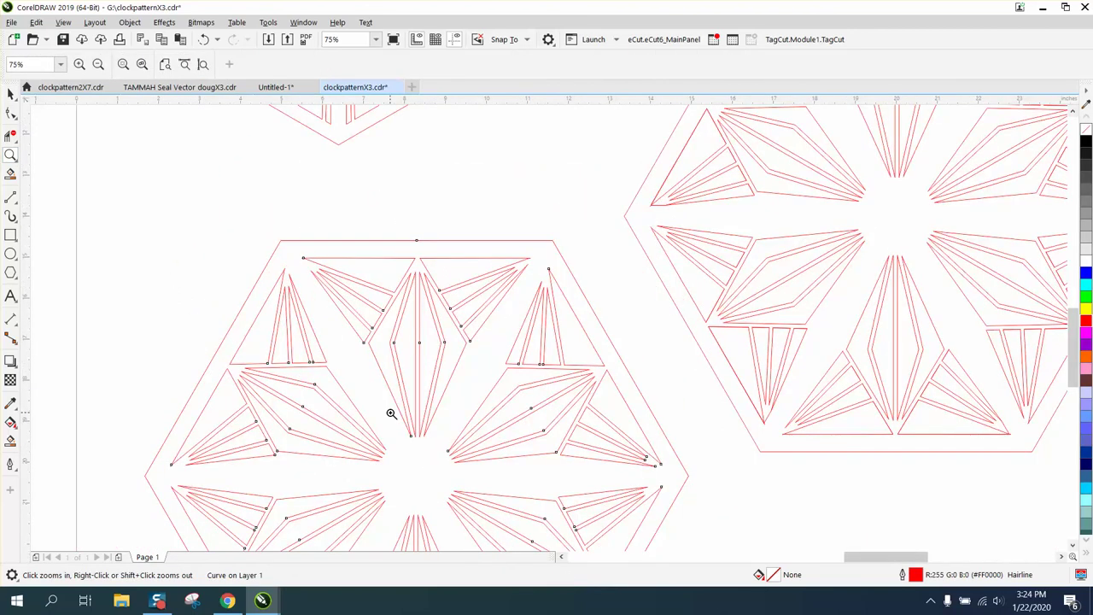
pyautogui.rightClick(356, 367)
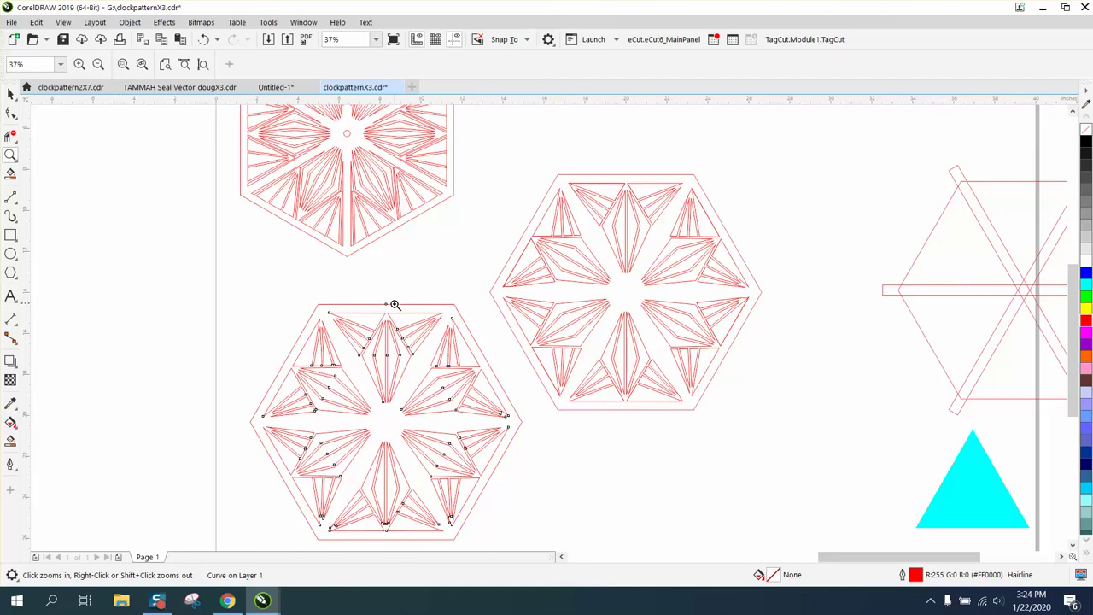
pyautogui.click(11, 93)
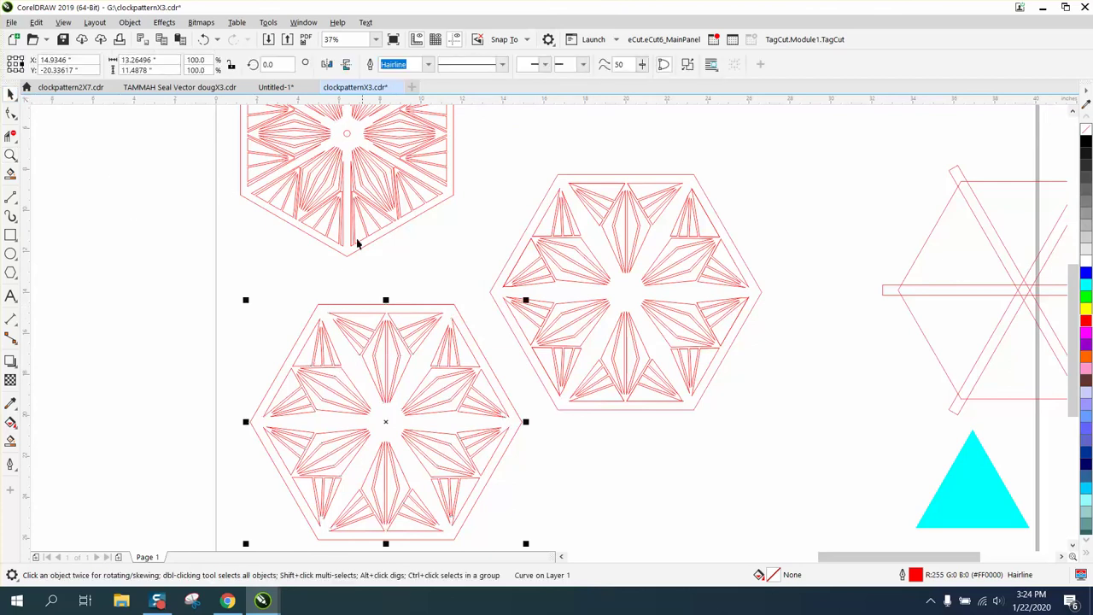
pyautogui.click(270, 64)
pyautogui.write('30')
pyautogui.press('Return')
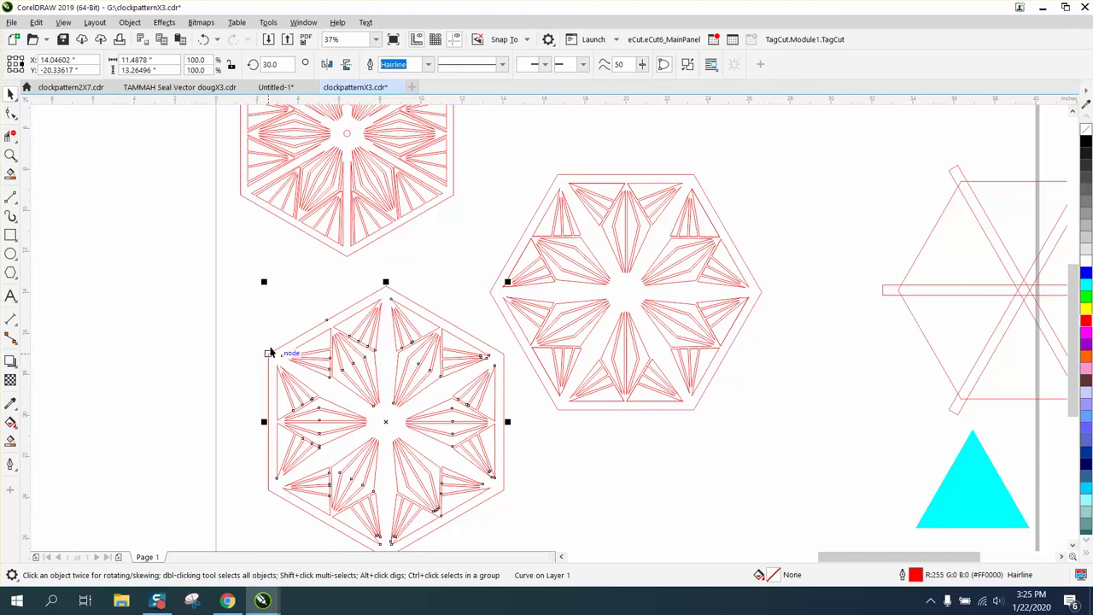
pyautogui.scroll(-2, 227, 317)
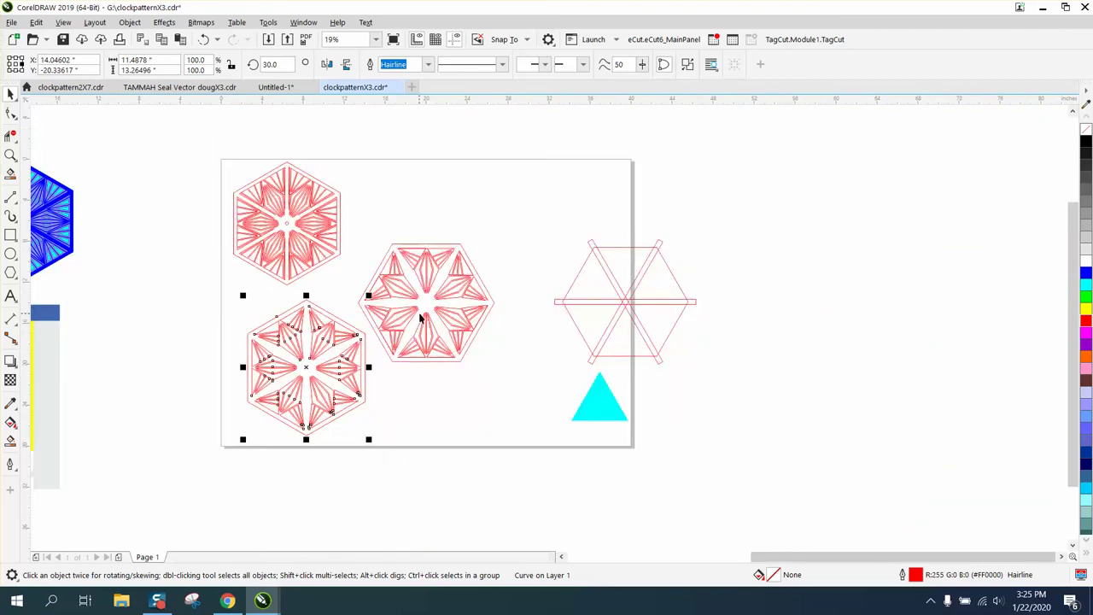